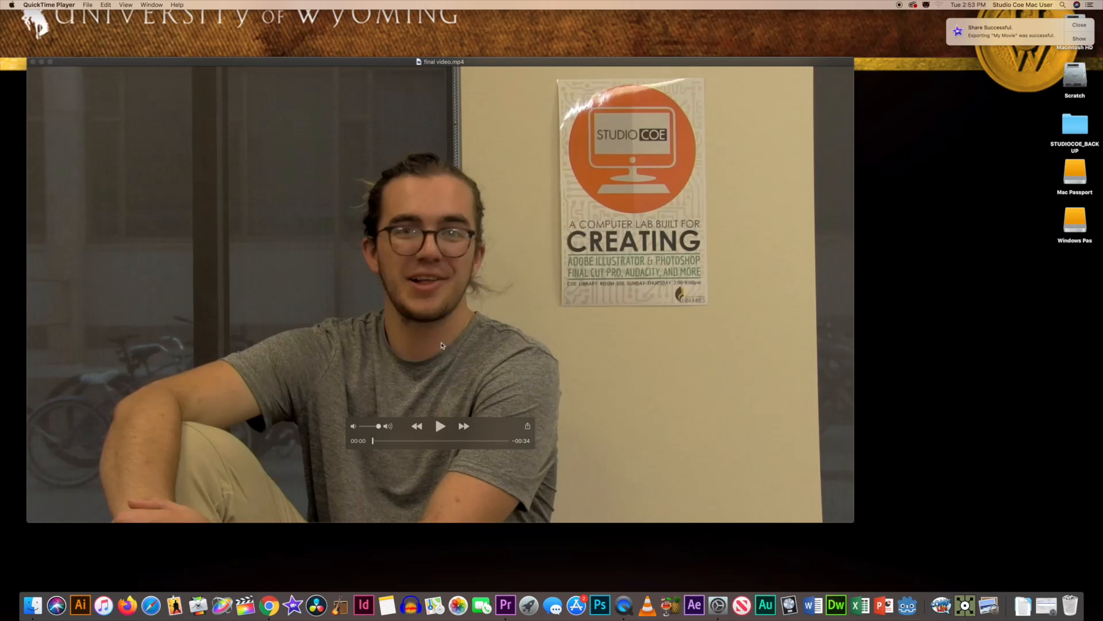
Play the finished video final video.mp4 through to the end with the sound volume raised
left_click(440, 426)
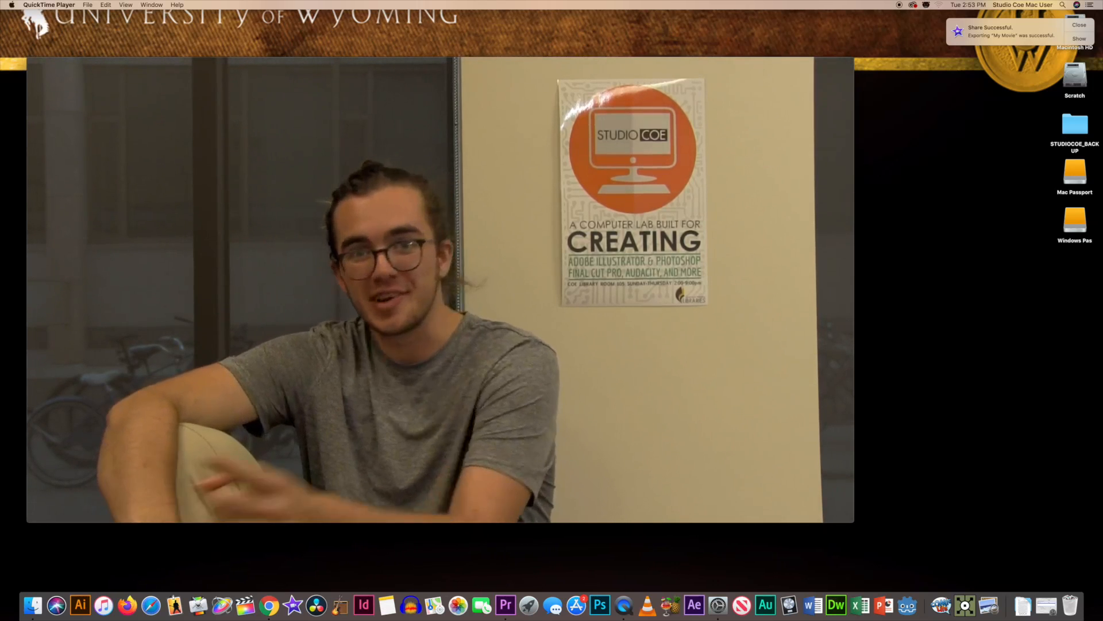
key("XF86AudioRaiseVolume")
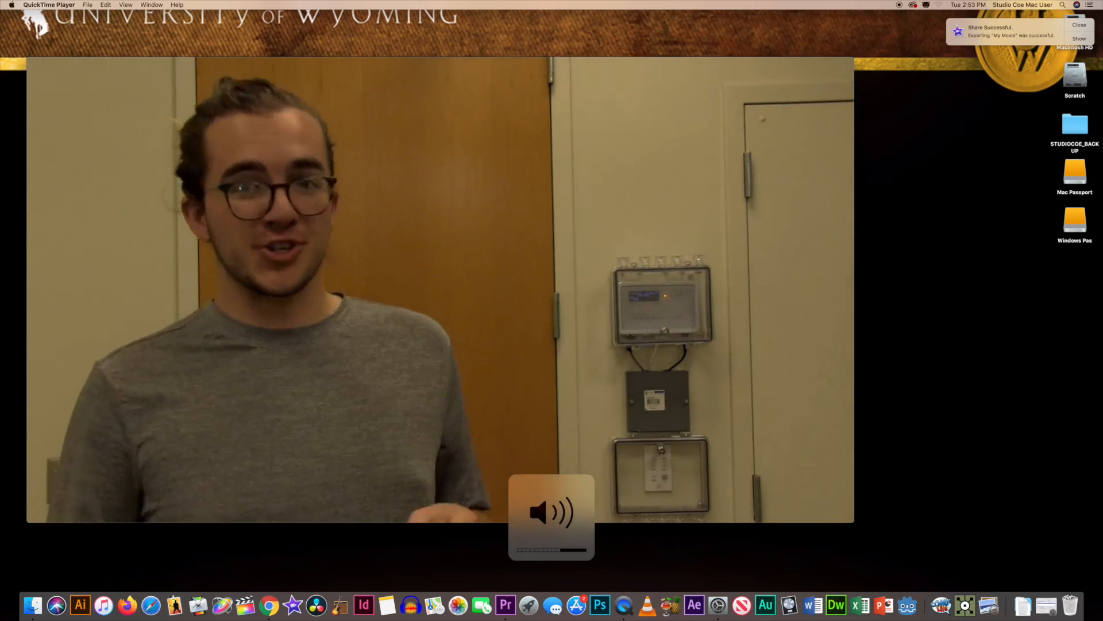
key("XF86AudioRaiseVolume")
key("XF86AudioRaiseVolume")
key("XF86AudioRaiseVolume")
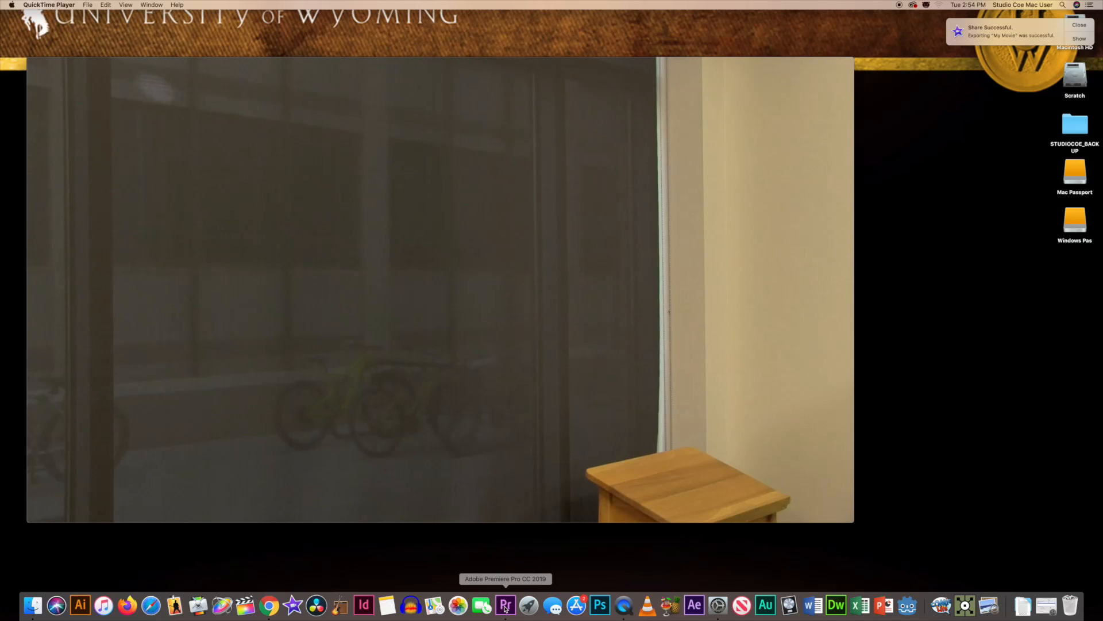
Launch Adobe Premiere Pro CC 2019 from its folder in Applications and move its Home window clear of the screen's edge
left_click(33, 605)
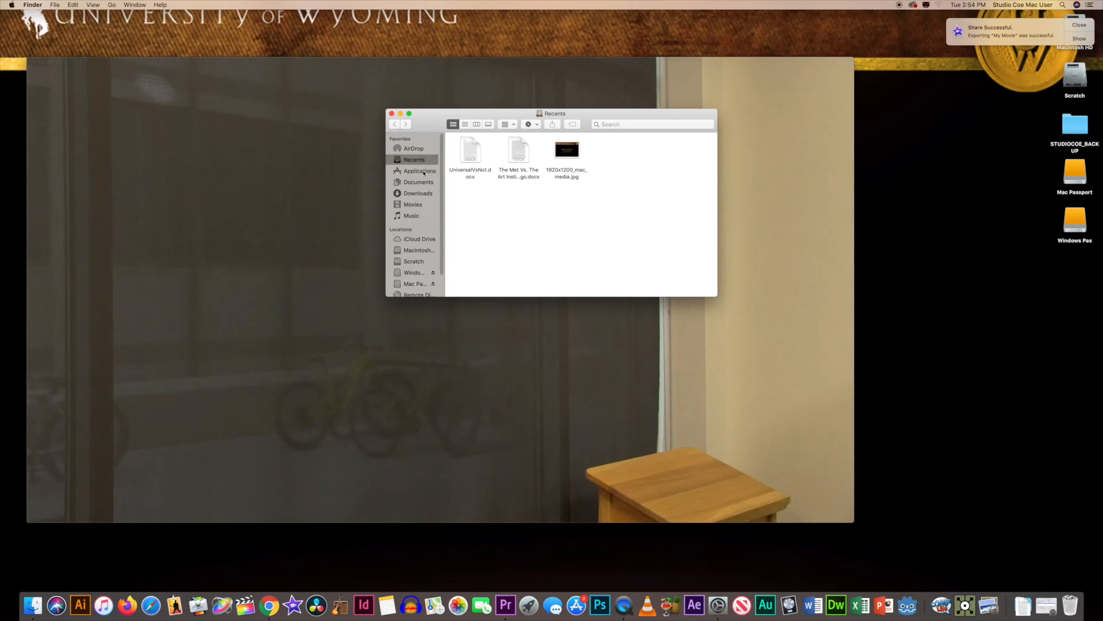
left_click(419, 171)
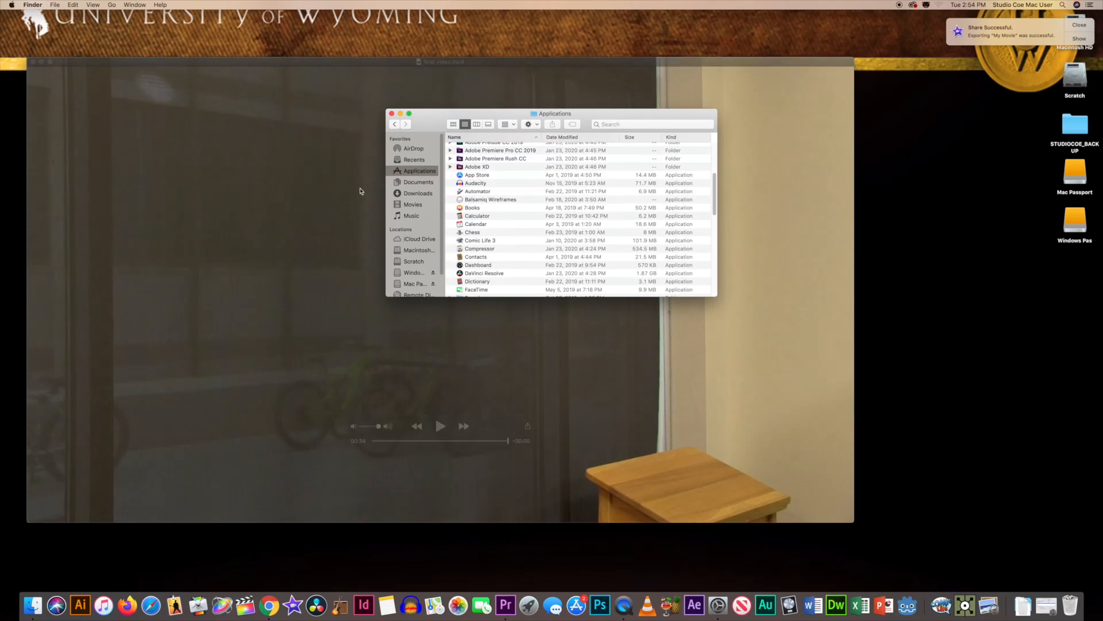
double_click(518, 152)
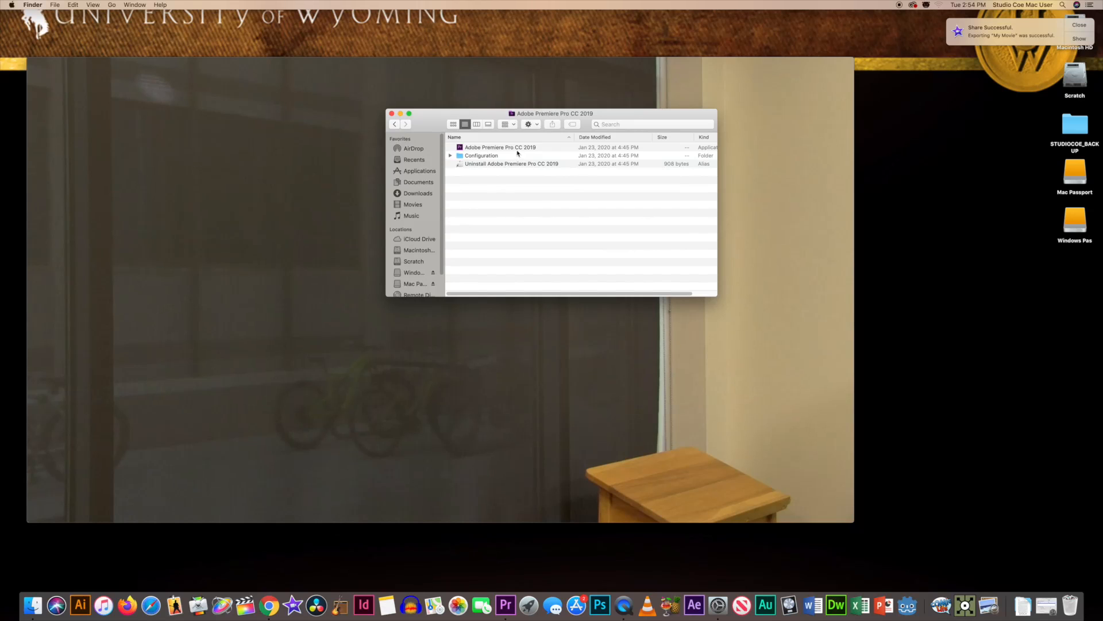
double_click(518, 150)
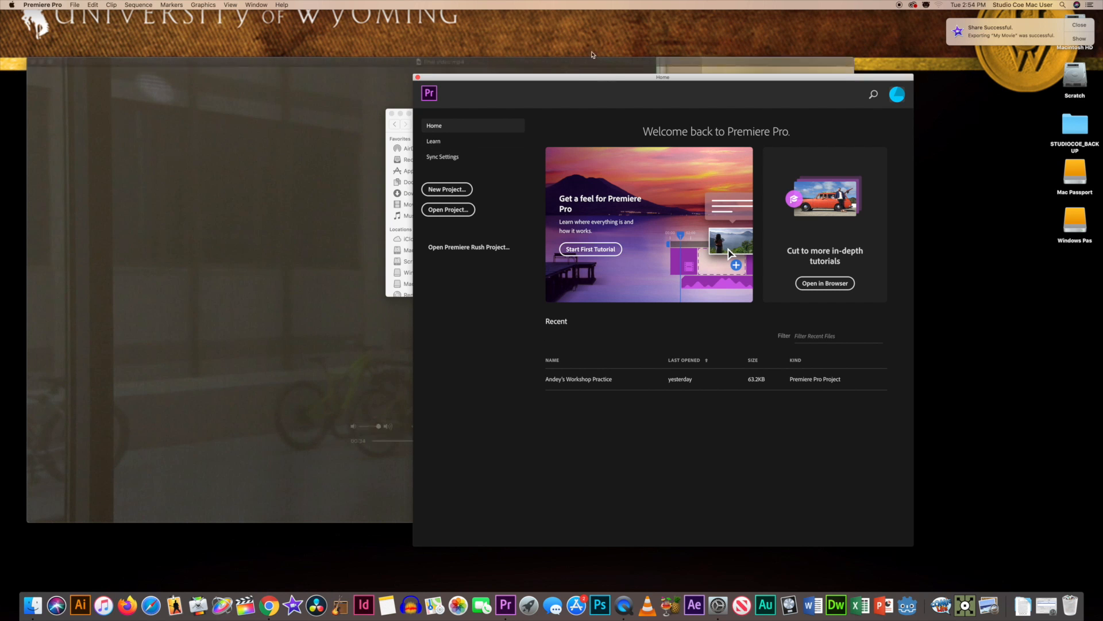
left_click_drag(575, 79, 440, 52)
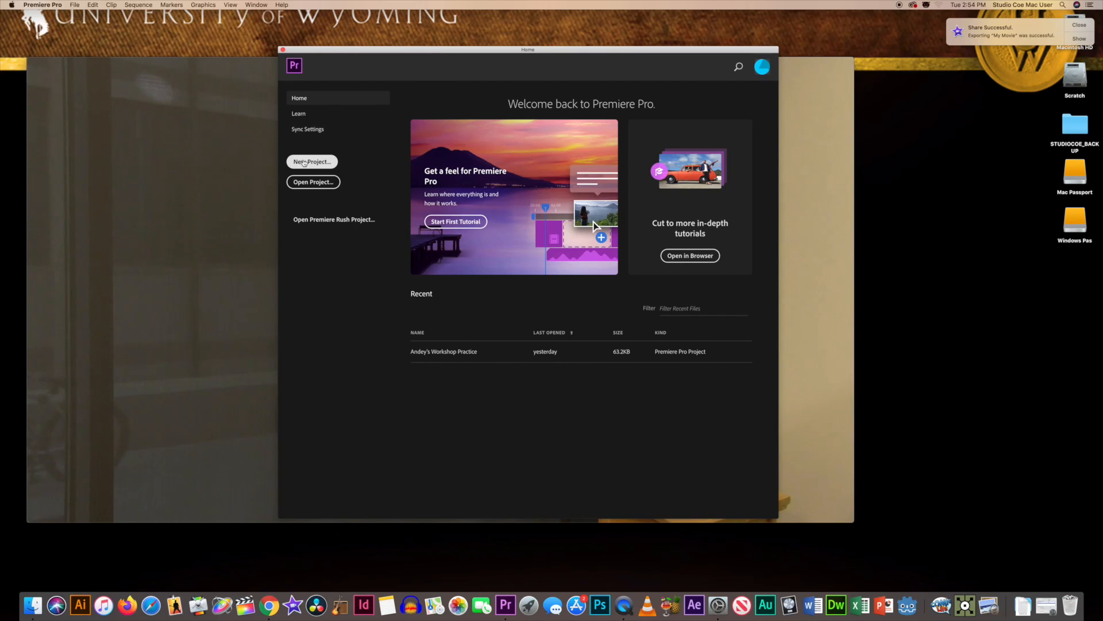
Start a new project and name it with the owner's first name in possessive form followed by "Workshop Practice"
left_click(304, 162)
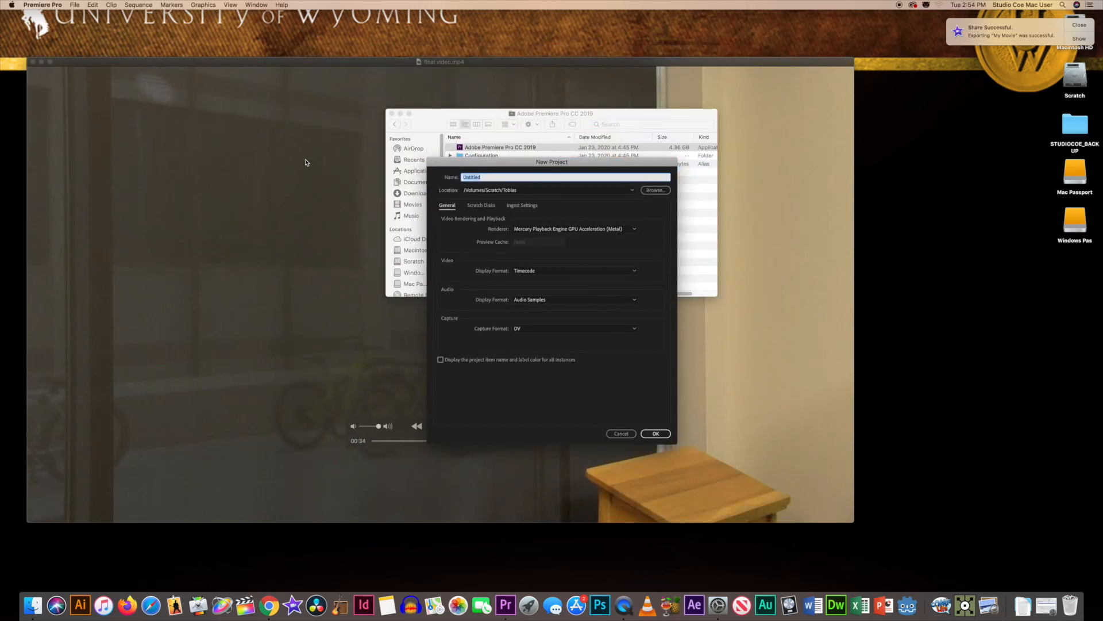
left_click_drag(621, 164, 562, 101)
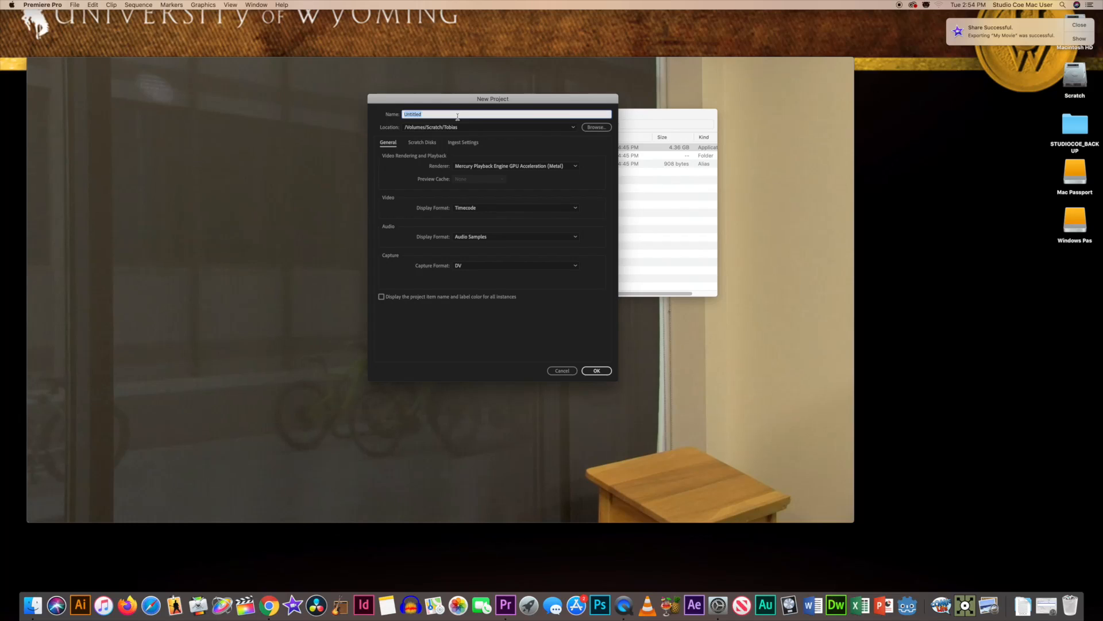
type("Andey's Workshop Practic")
Set the new project's location to the personal user folder on the Scratch drive
left_click(597, 127)
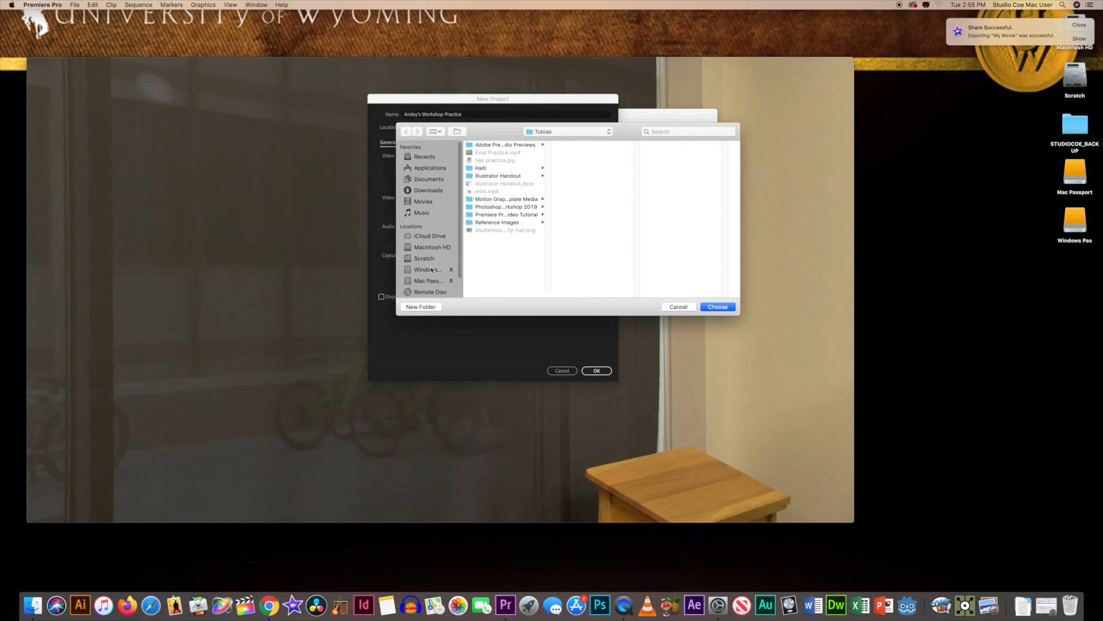
left_click(435, 259)
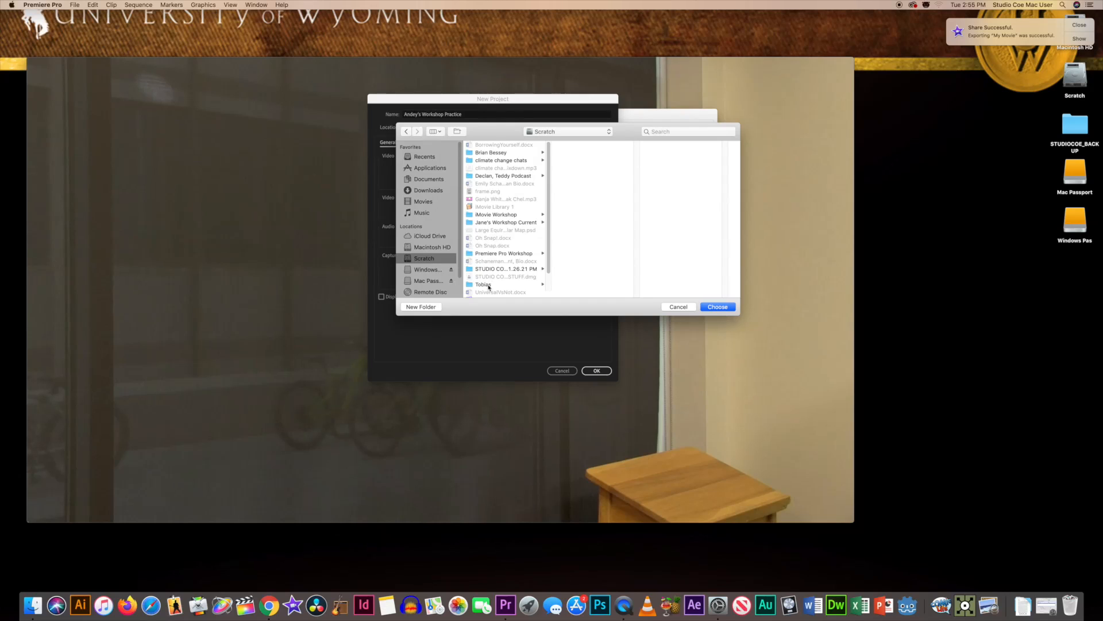
left_click(484, 284)
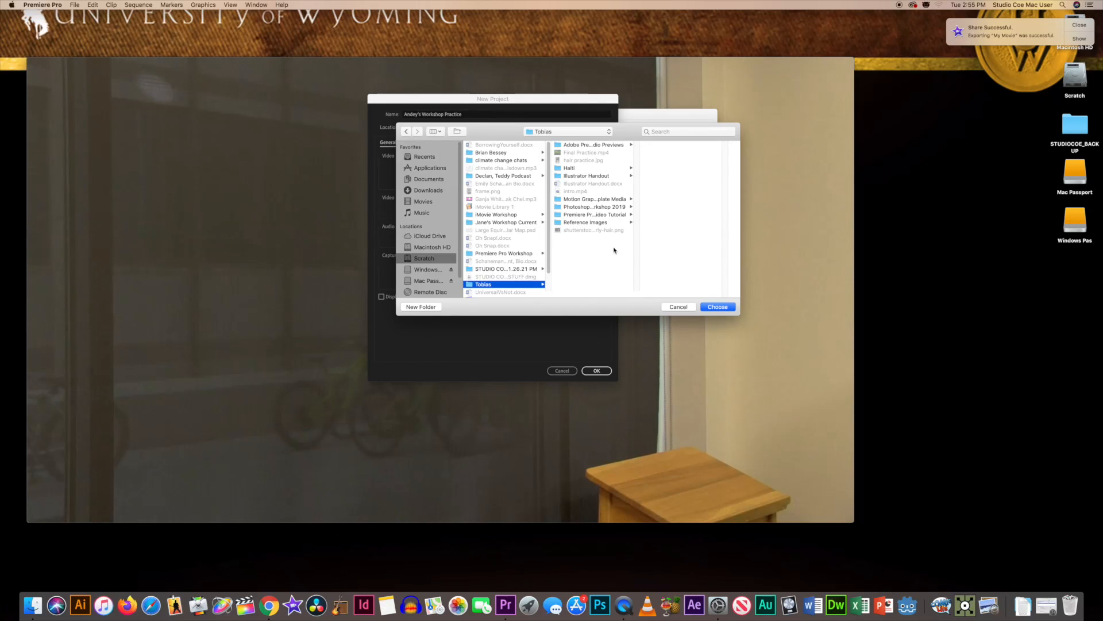
left_click(718, 307)
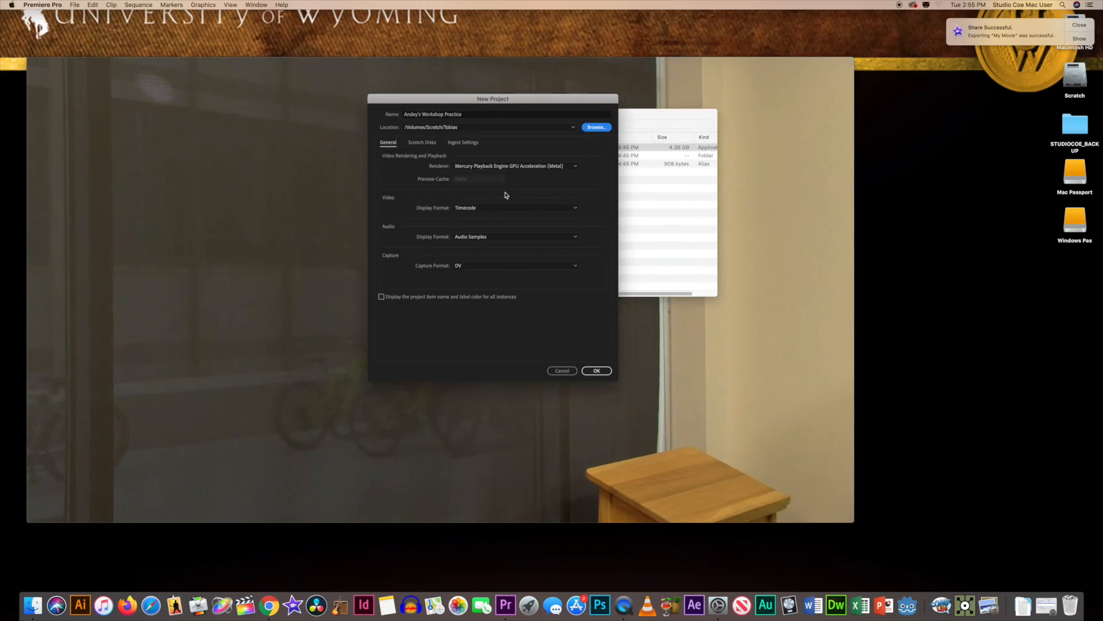
Keep the video display format at Timecode, create the project and expand its window to fill the screen
left_click(476, 208)
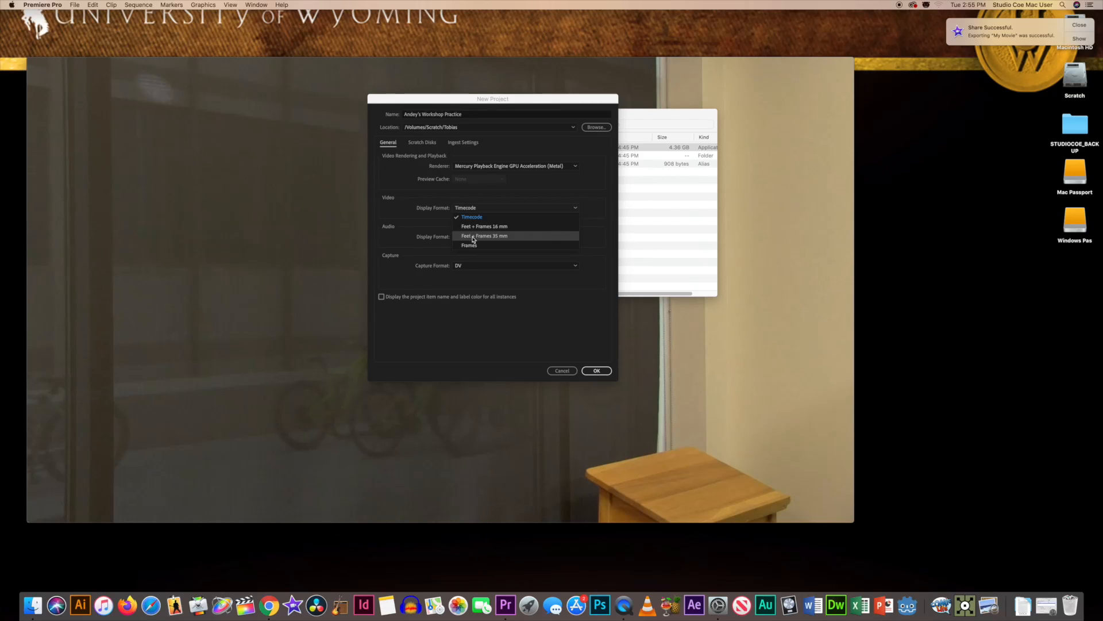
left_click(472, 218)
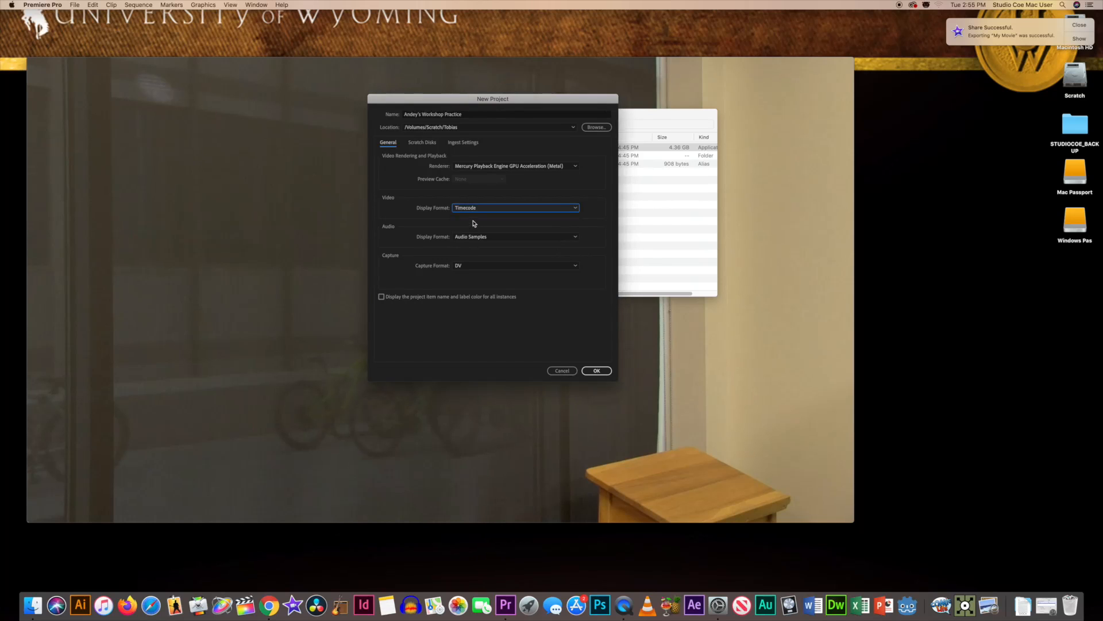
left_click(610, 374)
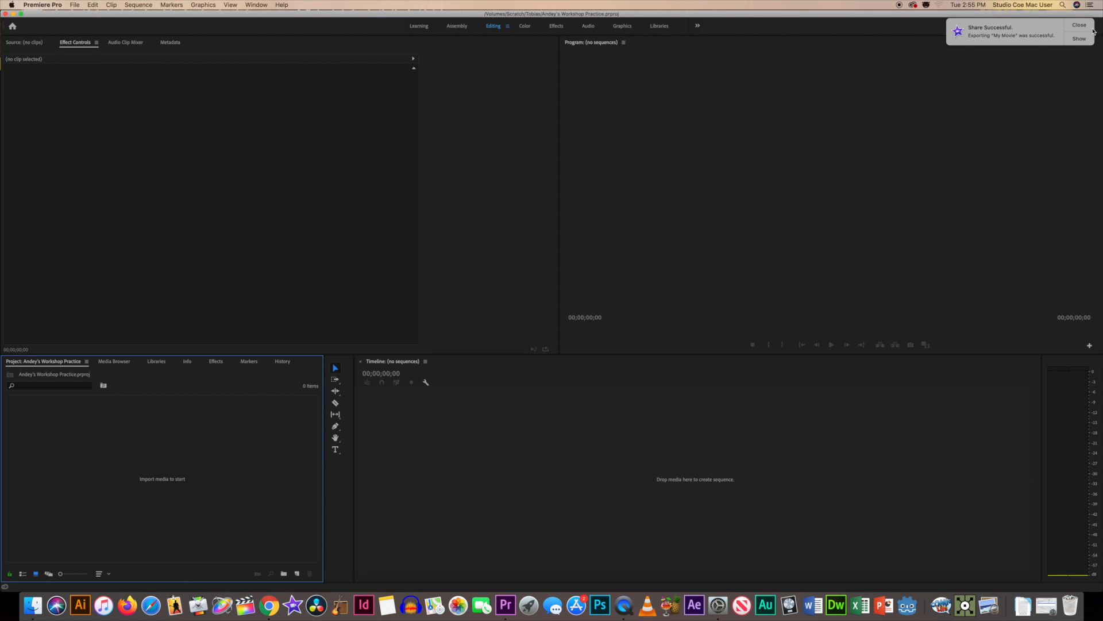
mouse_move(1050, 16)
left_mouse_down()
mouse_move(1017, 20)
mouse_move(1047, 19)
left_mouse_up()
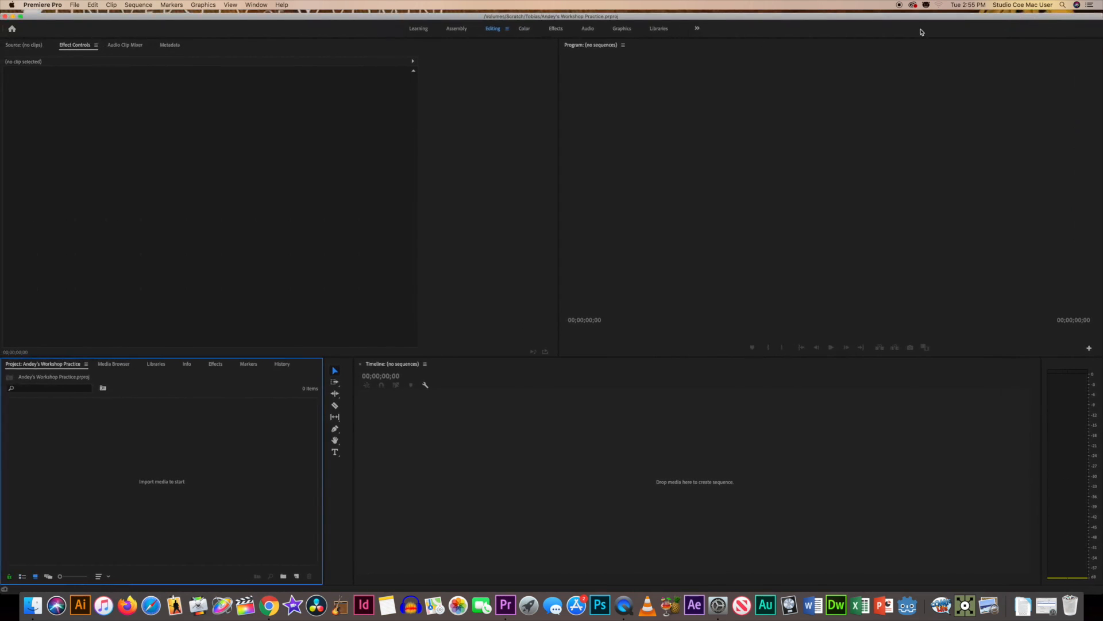
left_click(20, 16)
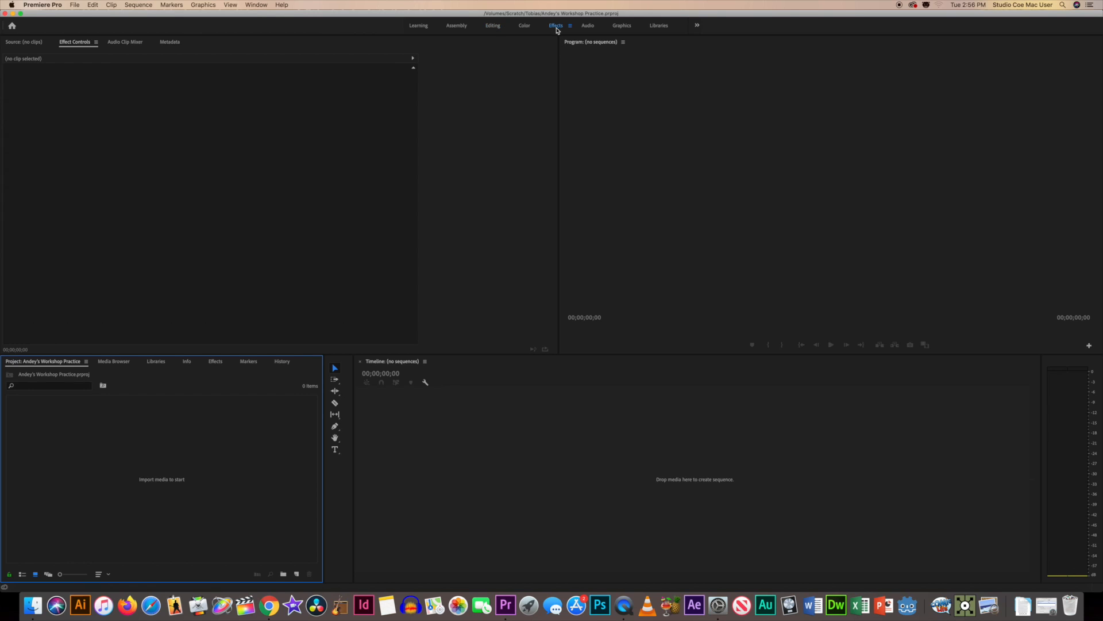
View the Effects workspace and return to the Editing workspace to compare where the effects are found
left_click(557, 27)
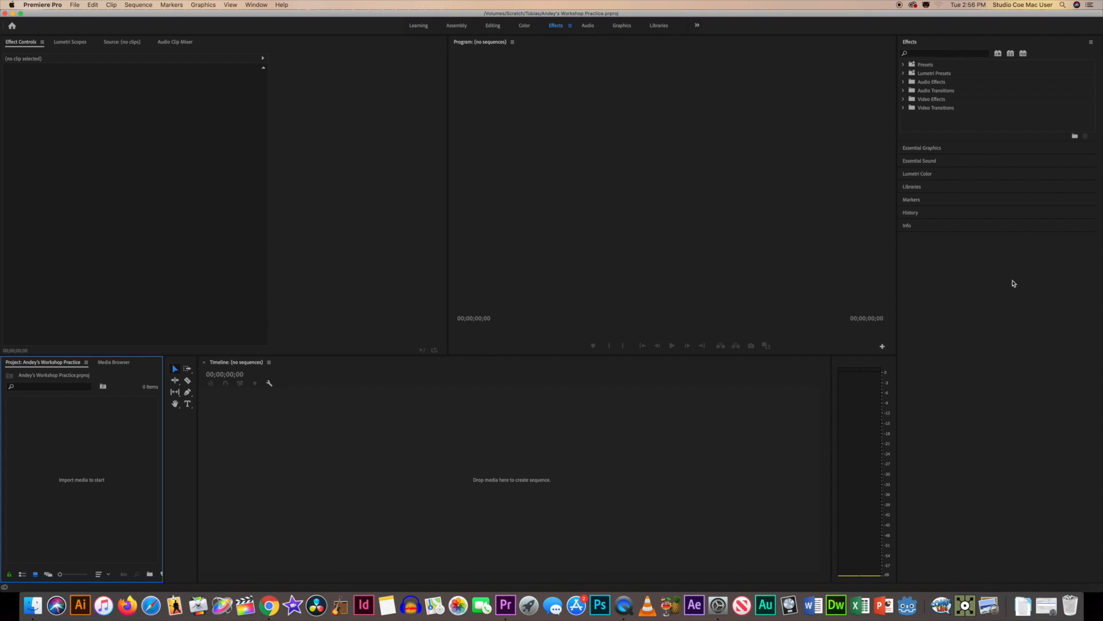
left_click(492, 26)
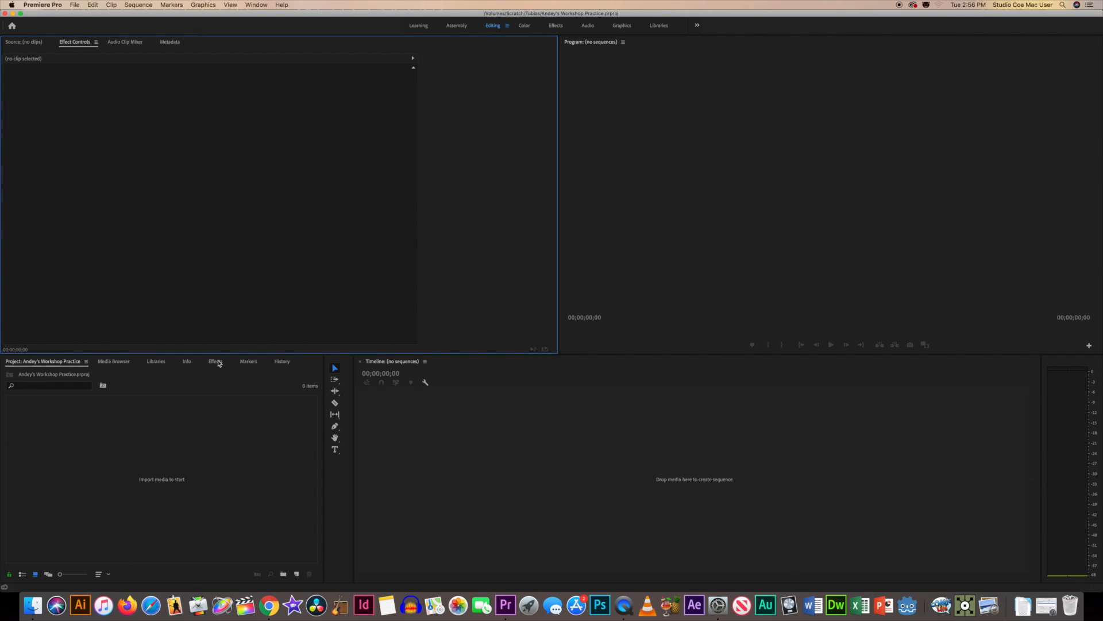
left_click(215, 362)
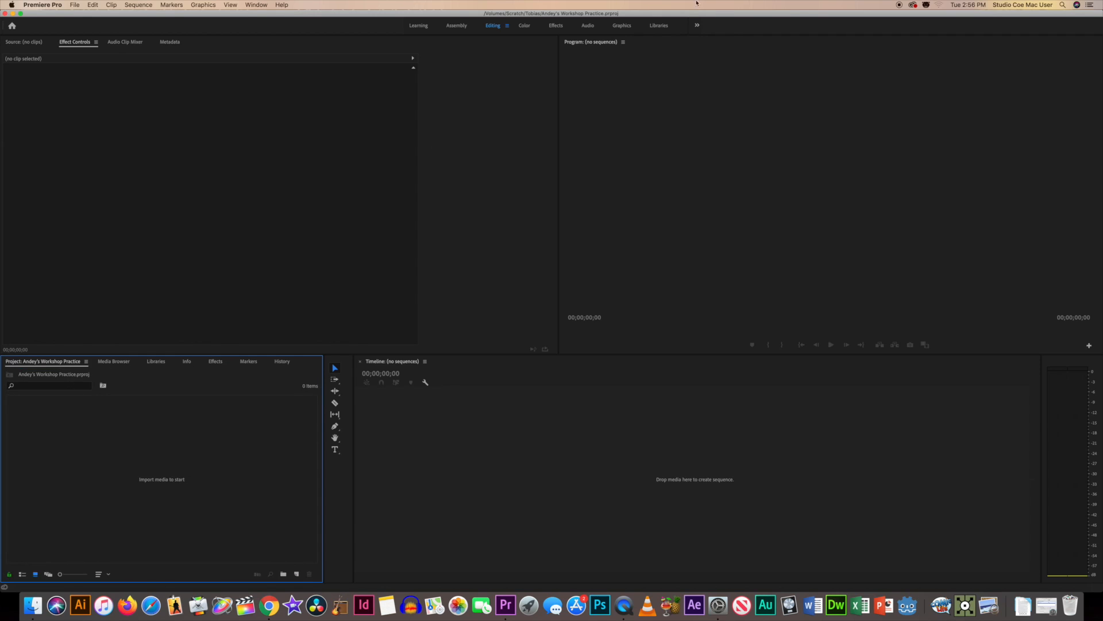
Look through the Learning, Assembly, Color, Audio and Graphics workspaces, including the graphics templates, and return to the Editing workspace
left_click(422, 31)
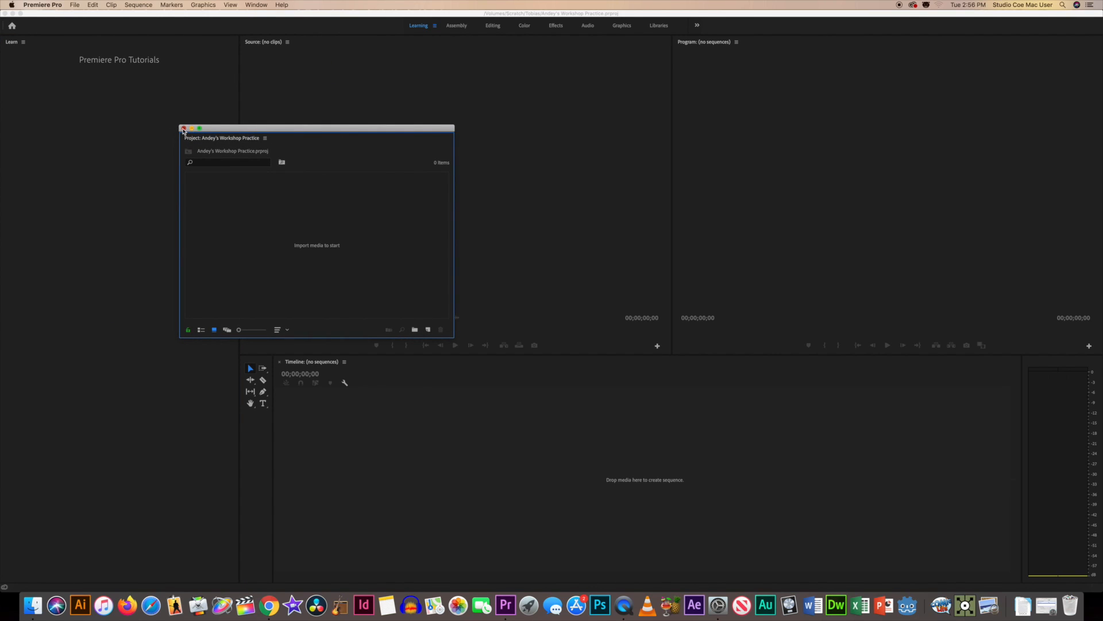
left_click(183, 128)
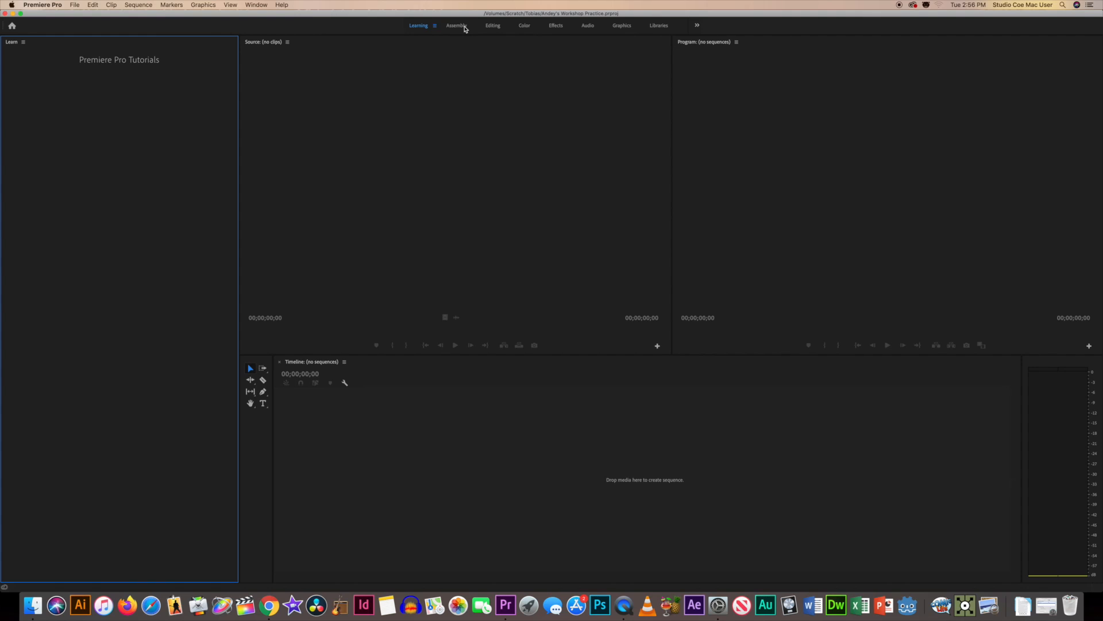
left_click(465, 28)
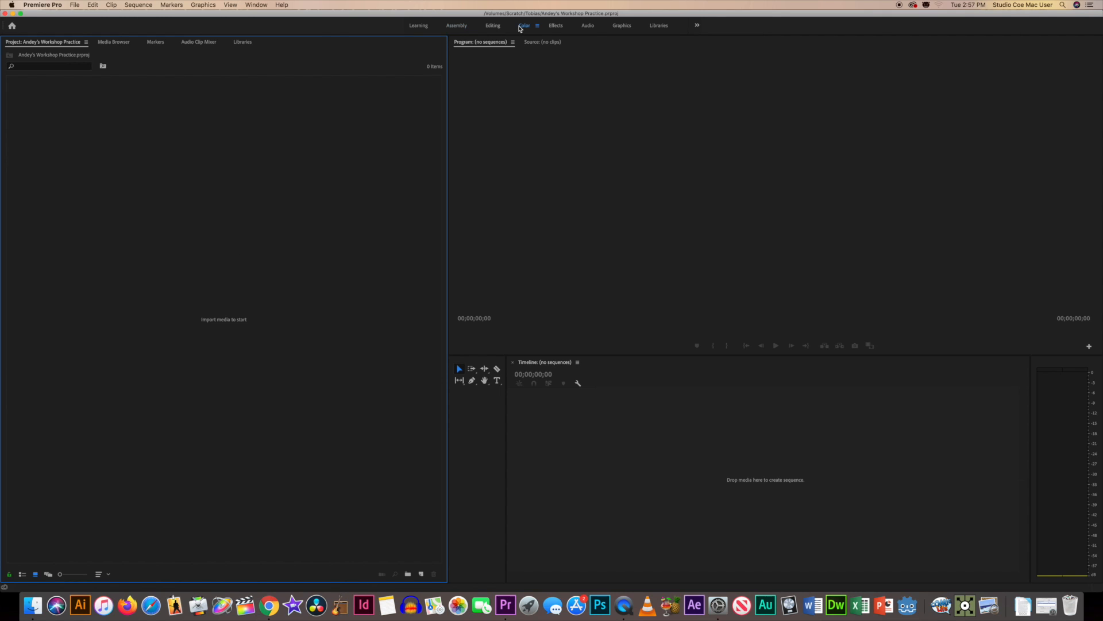
left_click(523, 26)
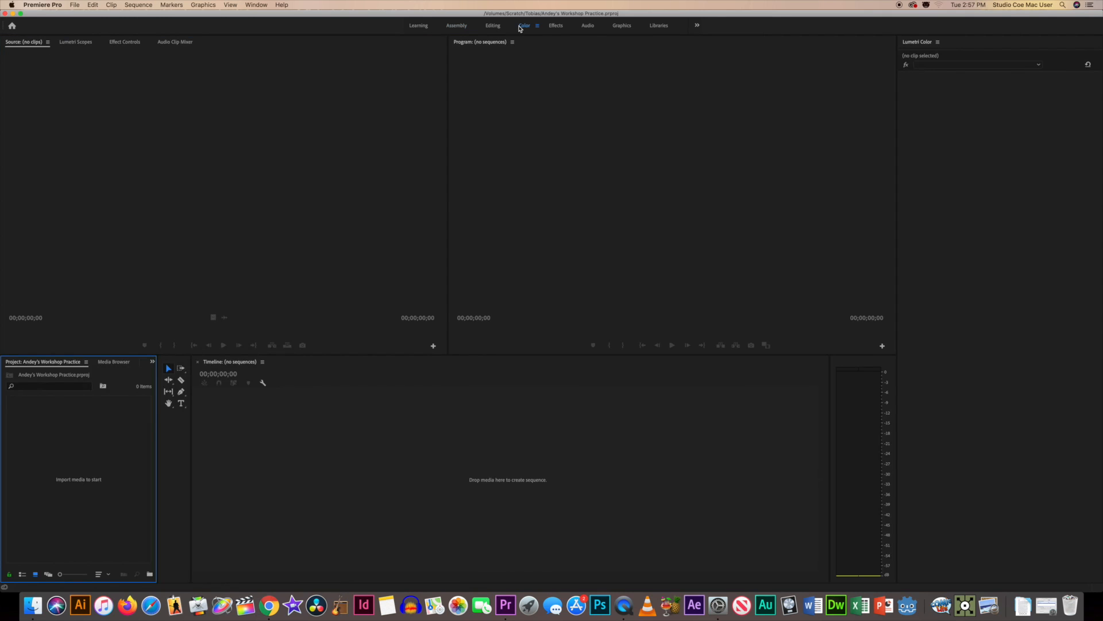
left_click(584, 29)
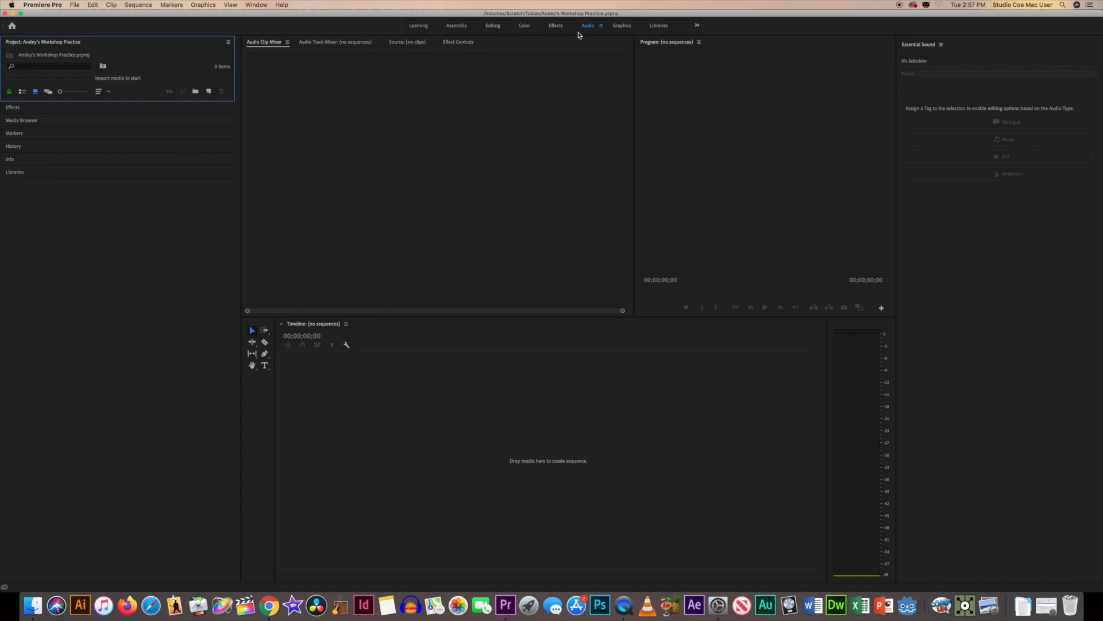
left_click(622, 27)
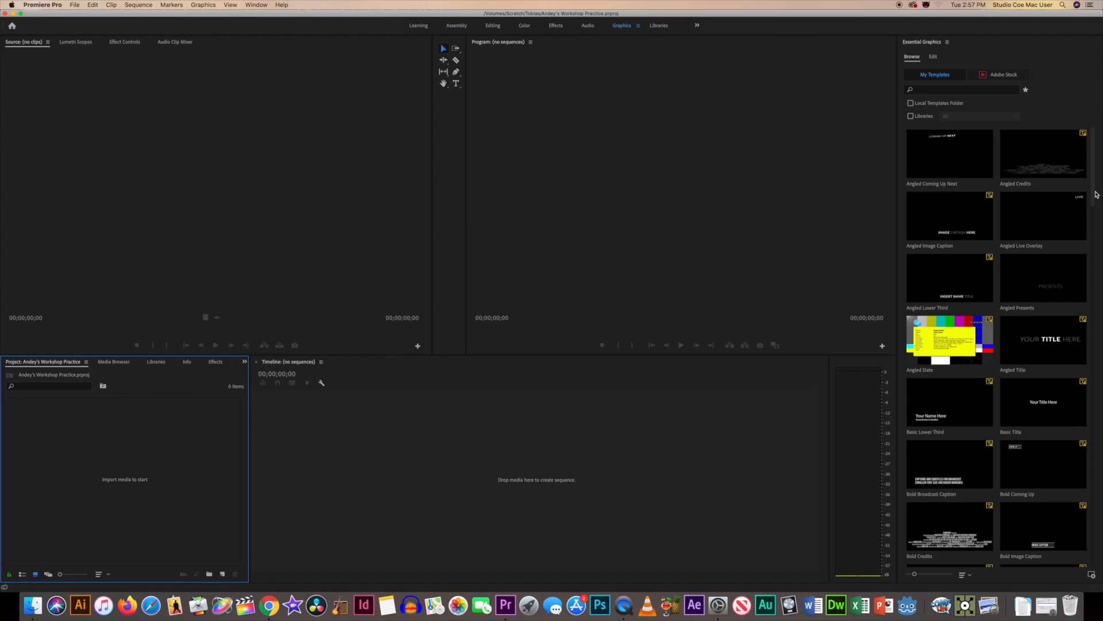
left_click(1095, 244)
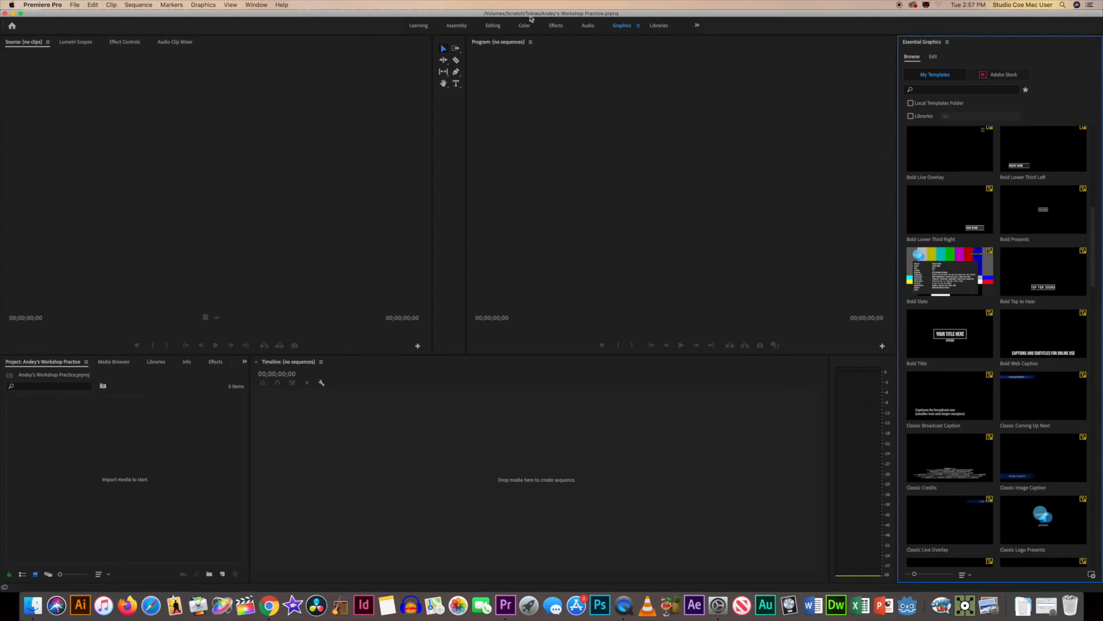
left_click(495, 26)
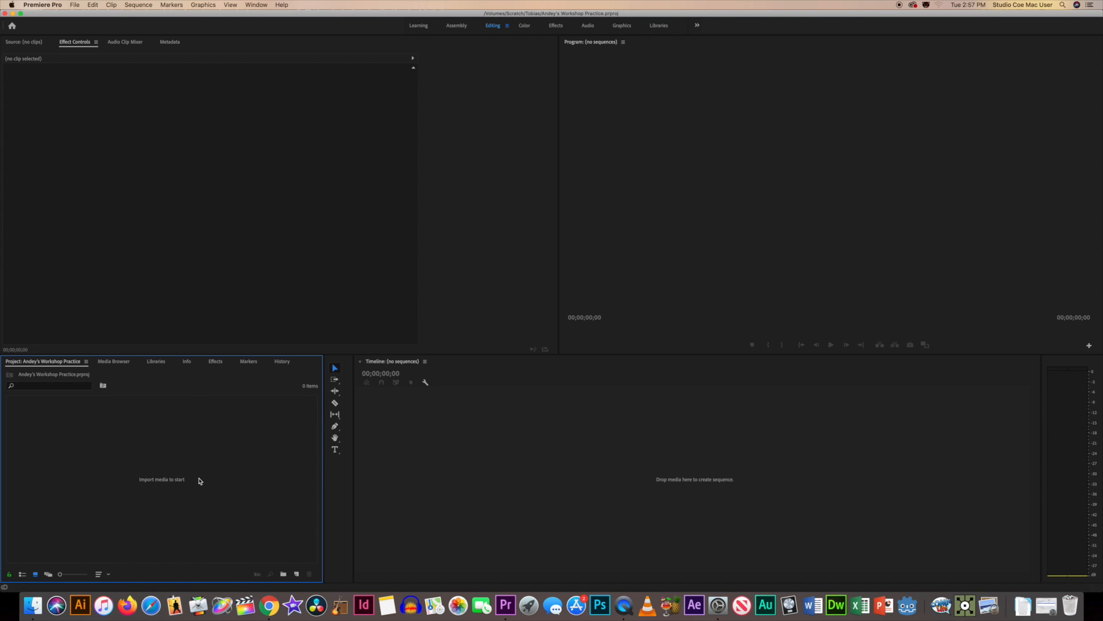
Import the whole Project Files folder from the Premiere Pro Workshop folder on the Mac Passport drive
left_click(75, 6)
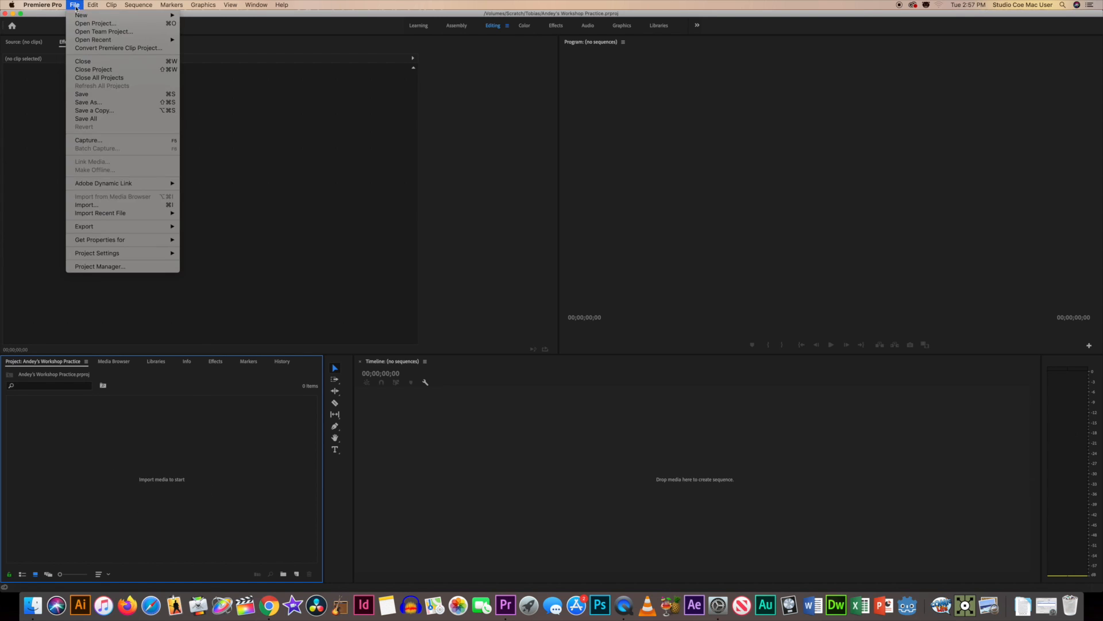
left_click(136, 206)
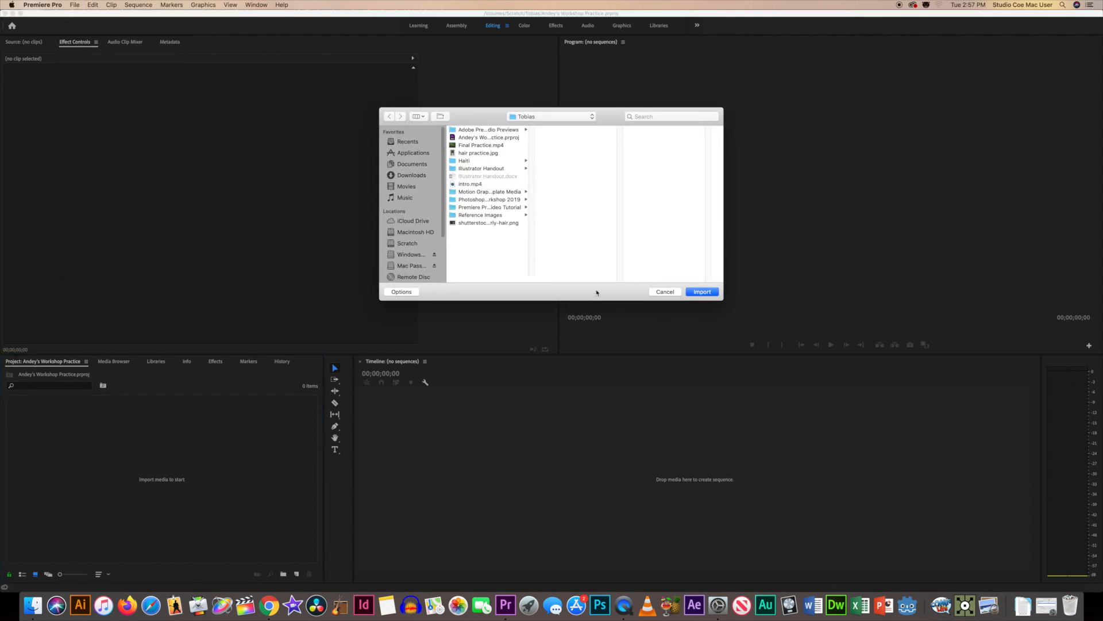
left_click(406, 267)
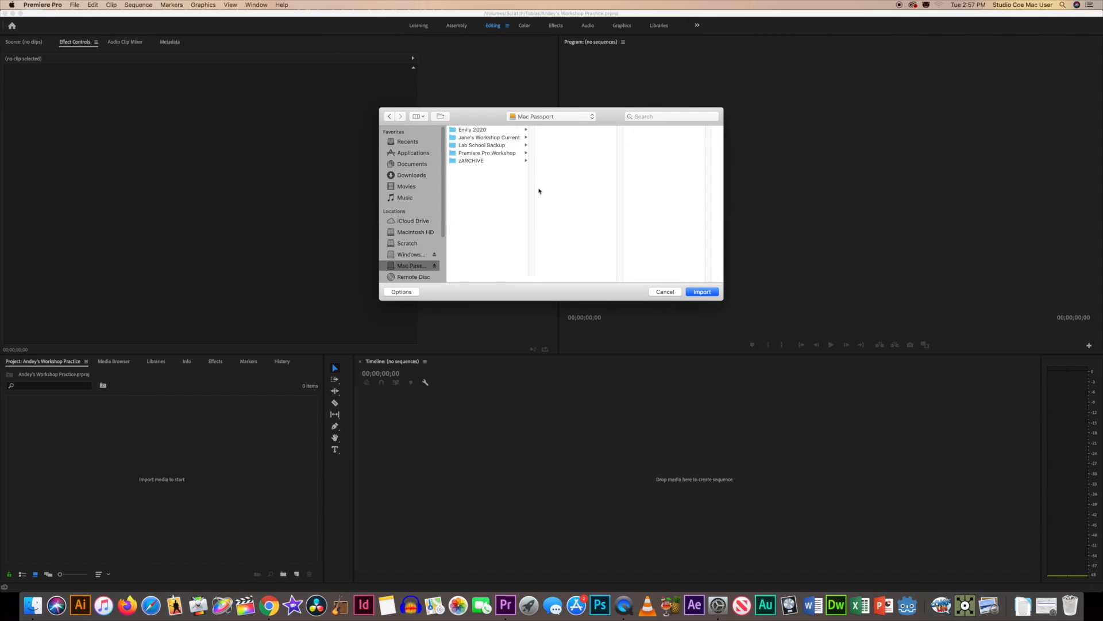
left_click(502, 154)
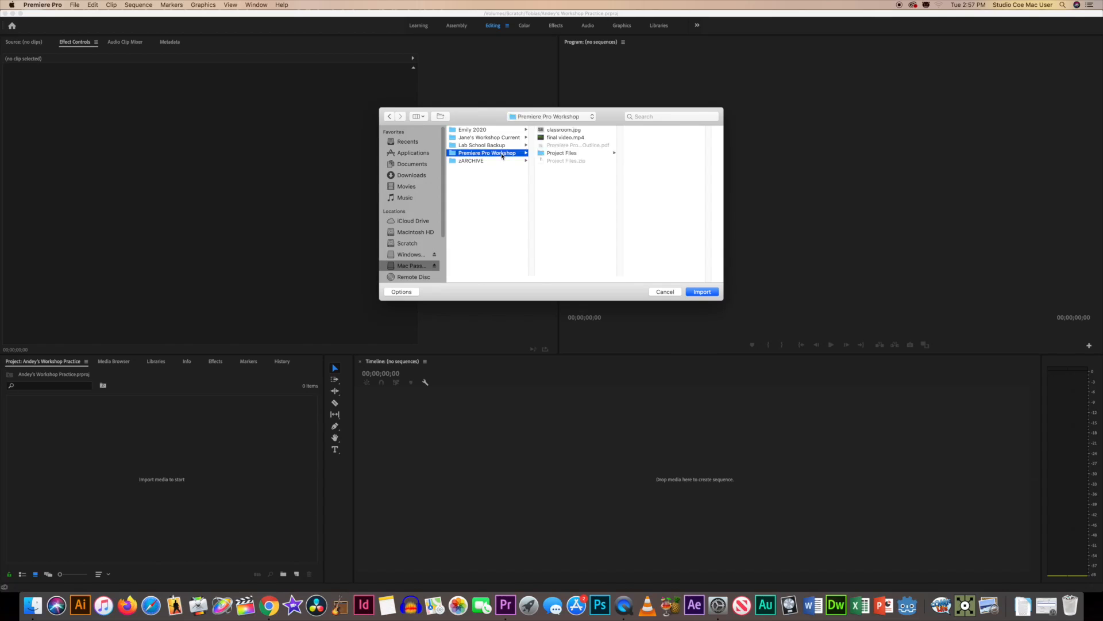
left_click(585, 154)
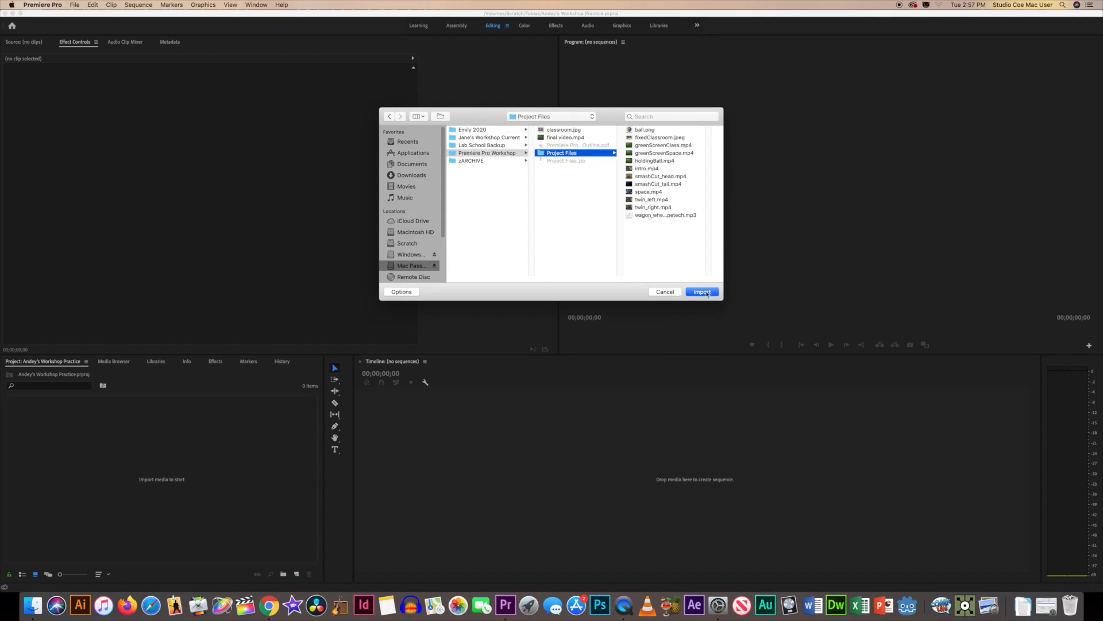
left_click(665, 168)
left_click(568, 146)
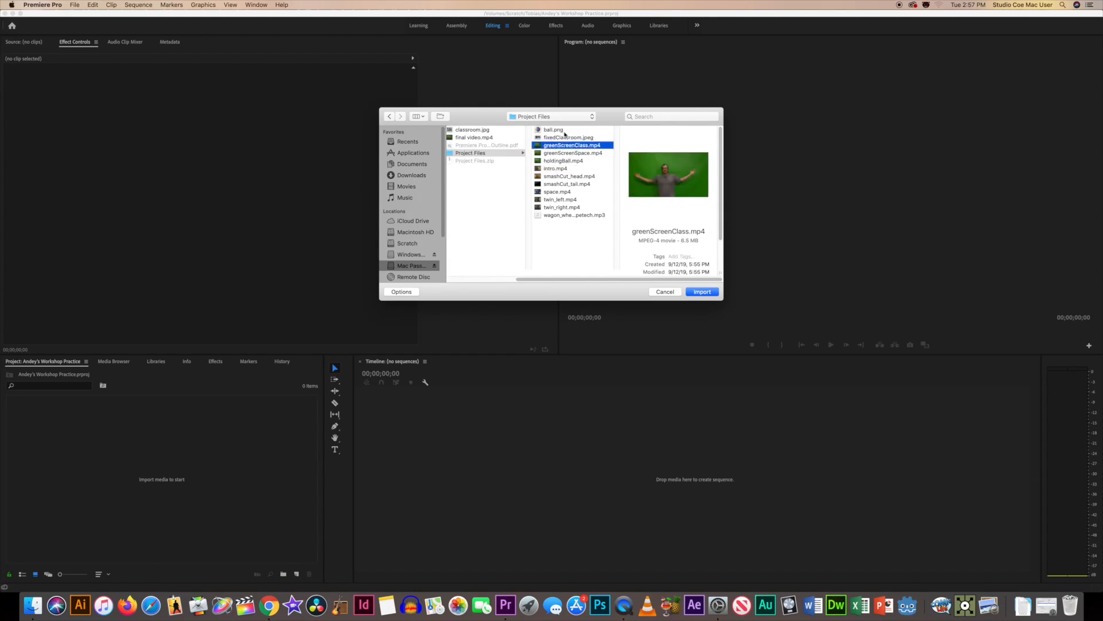
left_click(563, 129)
left_click(569, 202)
left_click(494, 154)
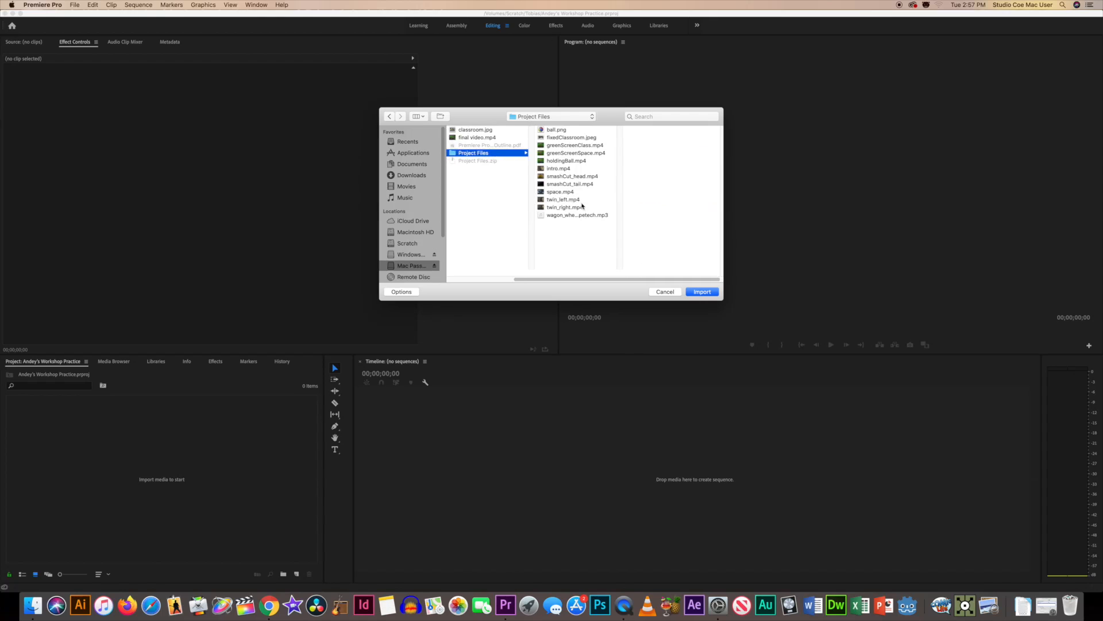
left_click(697, 292)
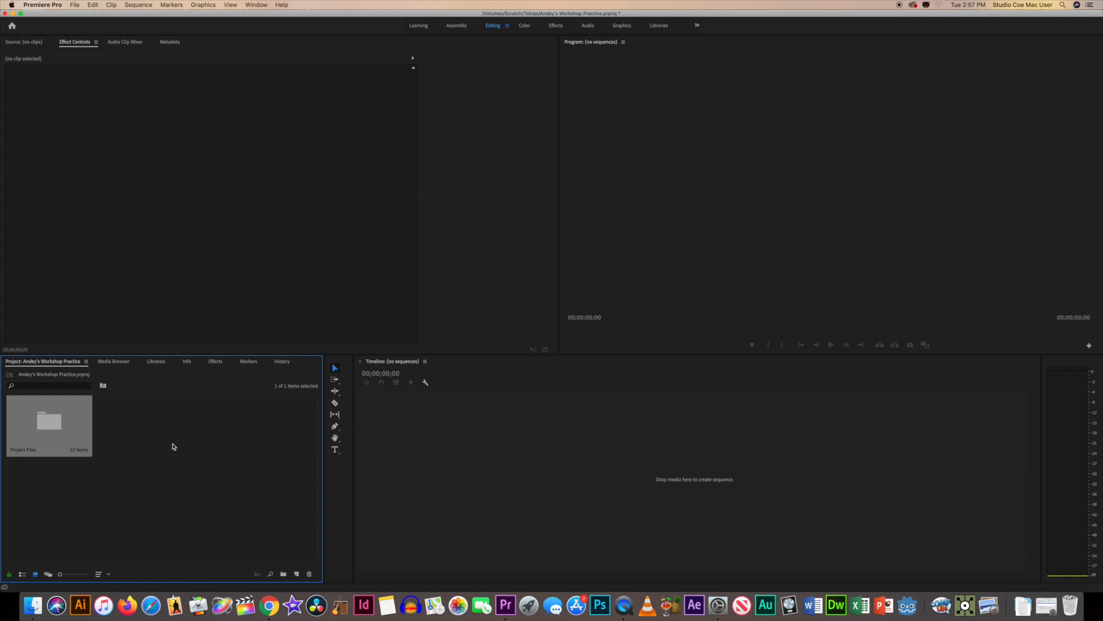
Open the Project Files bin and create a sequence from intro.mp4, with the playhead at its start
double_click(45, 431)
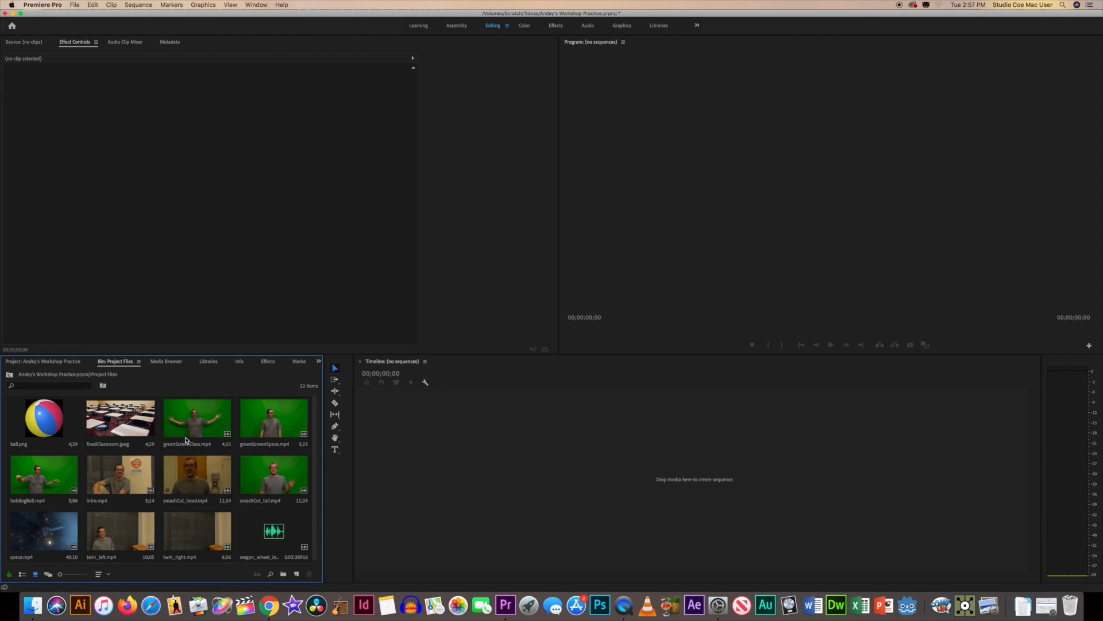
scroll(186, 440, "down", 1)
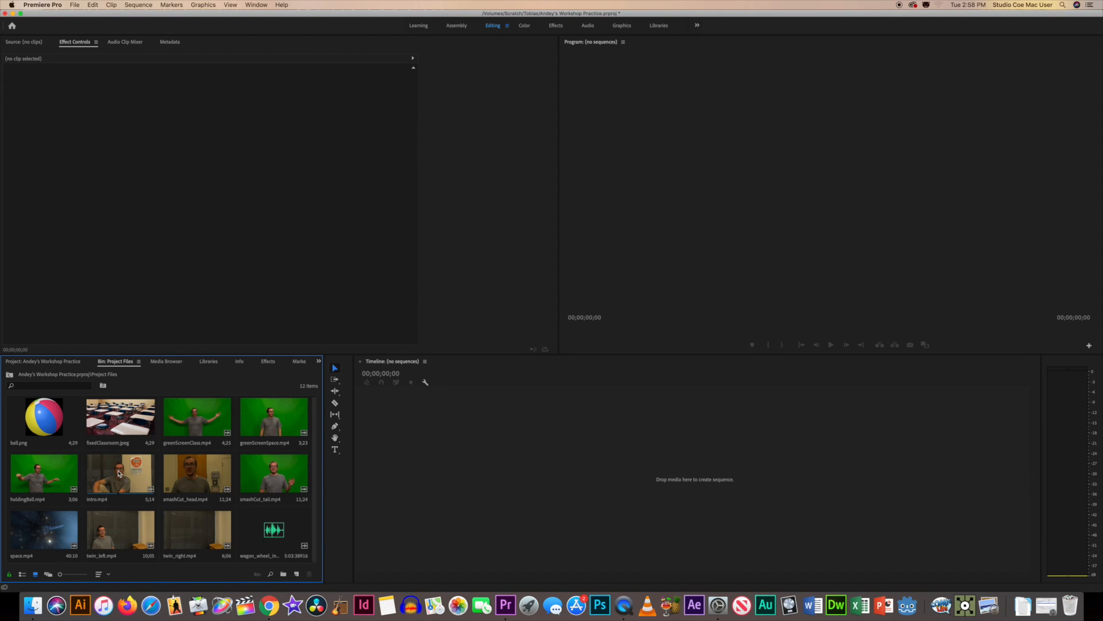
left_click_drag(121, 472, 430, 449)
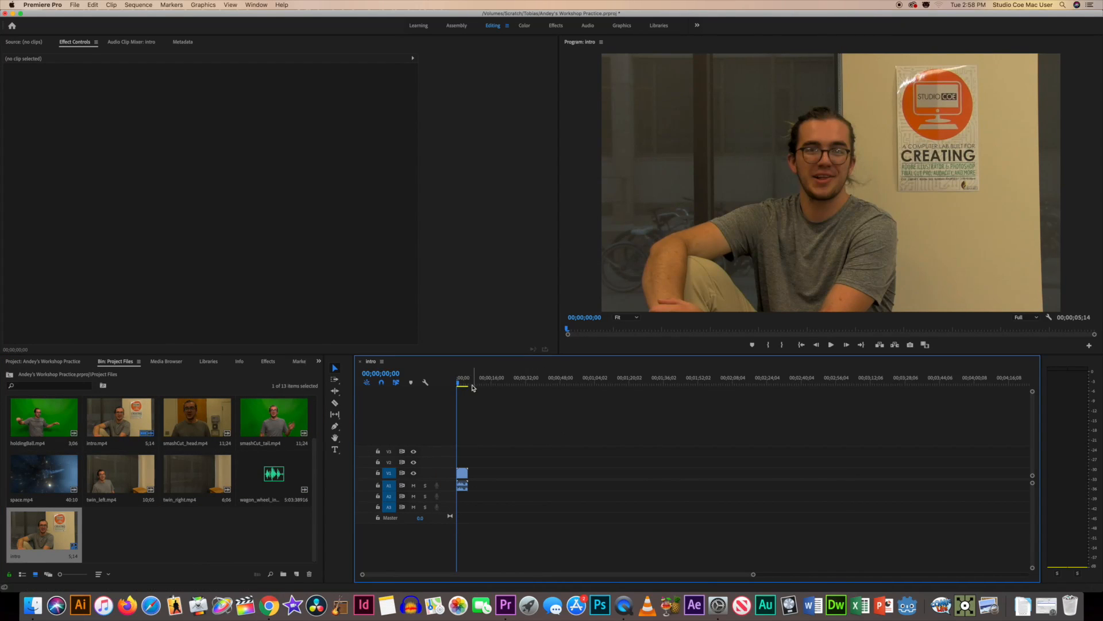
left_click_drag(459, 385, 422, 385)
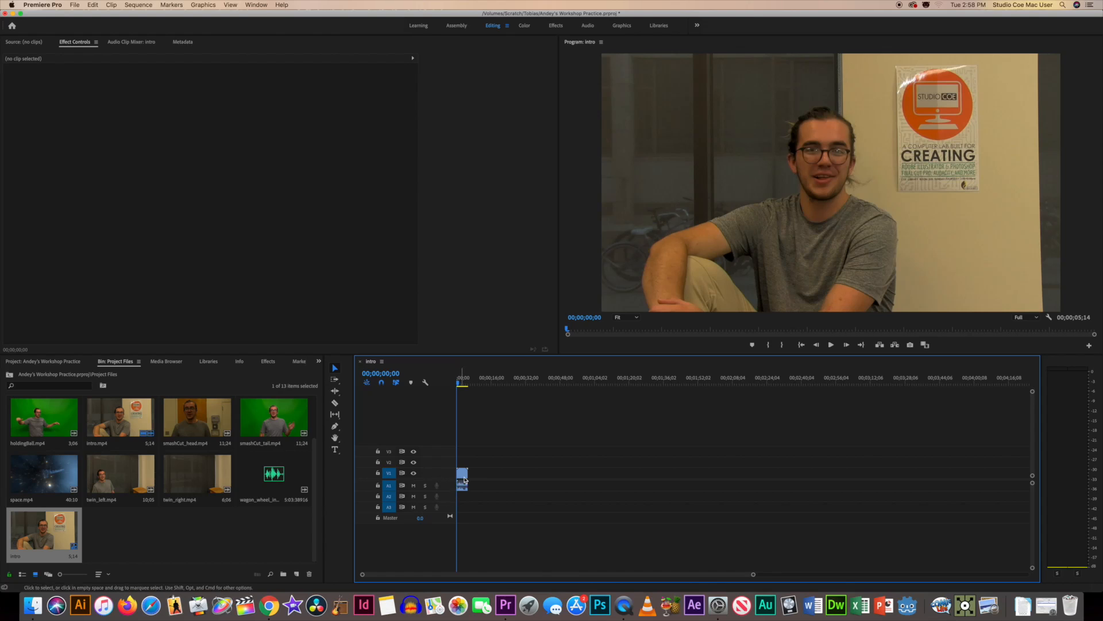
Delete the intro clip from the timeline and place intro.mp4 back at the start of video track V1
mouse_move(467, 474)
left_mouse_down()
mouse_move(475, 455)
mouse_move(465, 474)
left_mouse_up()
key("Delete")
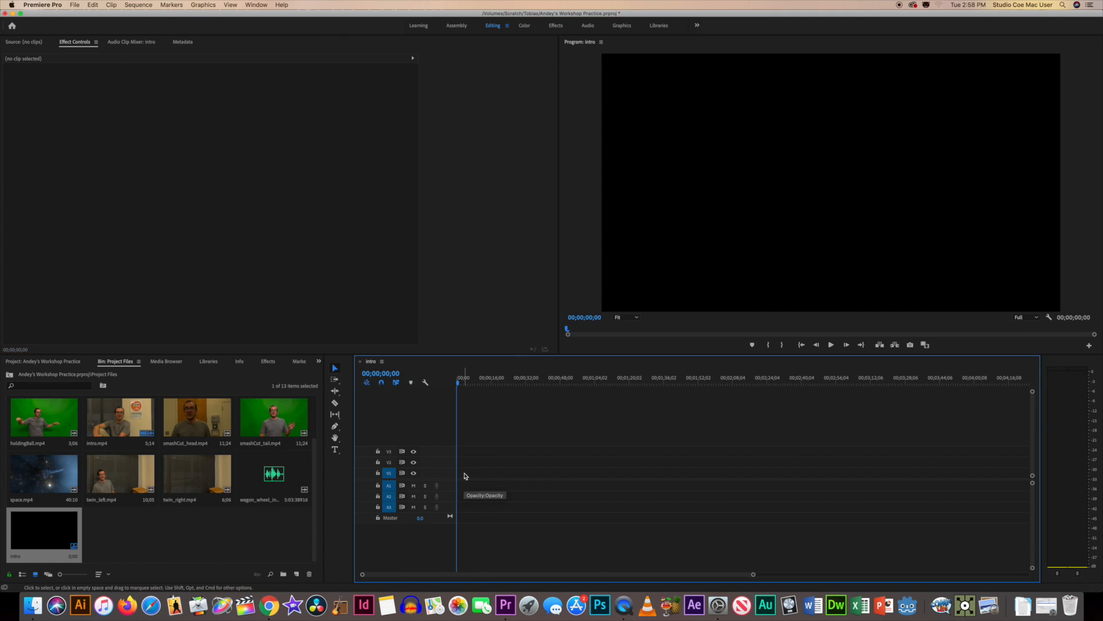
left_click_drag(132, 424, 460, 472)
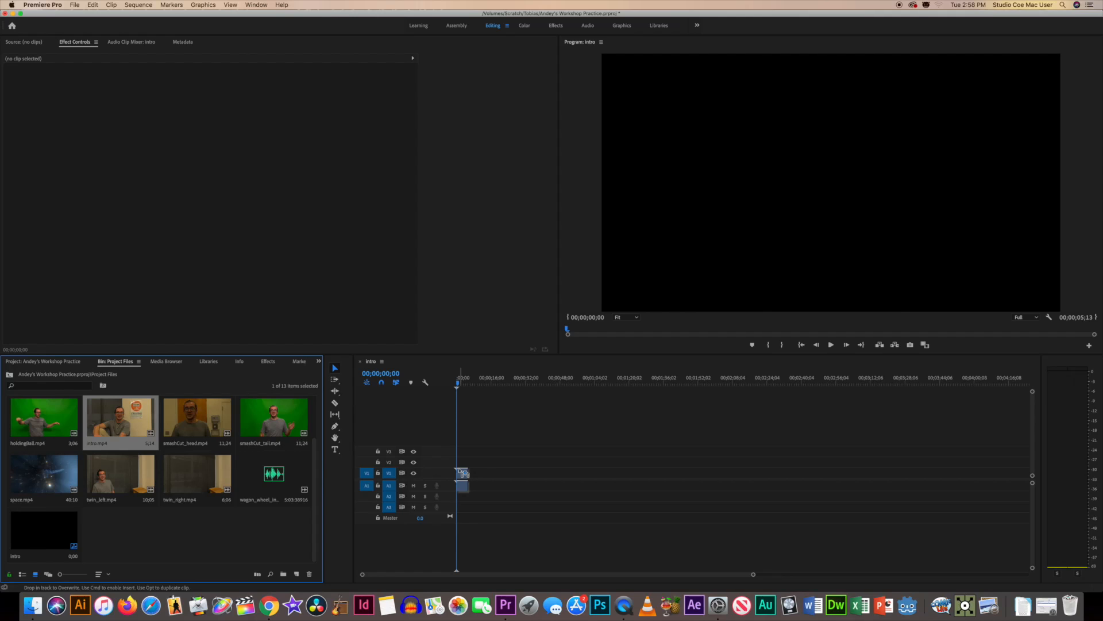
left_click_drag(460, 472, 461, 472)
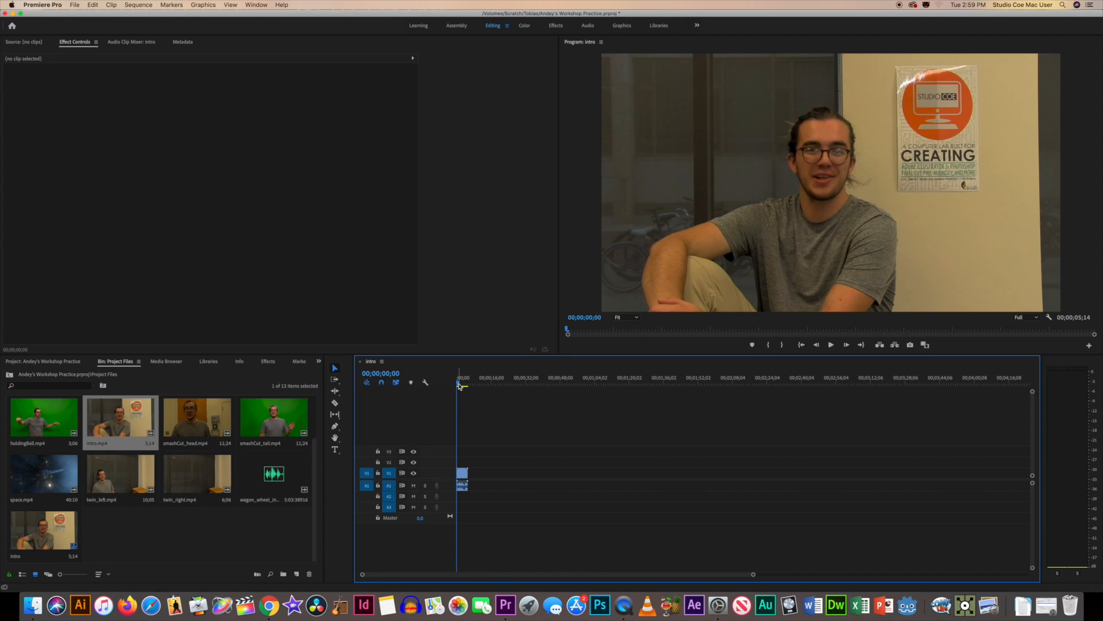
Scrub through the intro clip, return to its start and turn off playing audio while scrubbing in the Audio preferences
left_click_drag(459, 384, 463, 385)
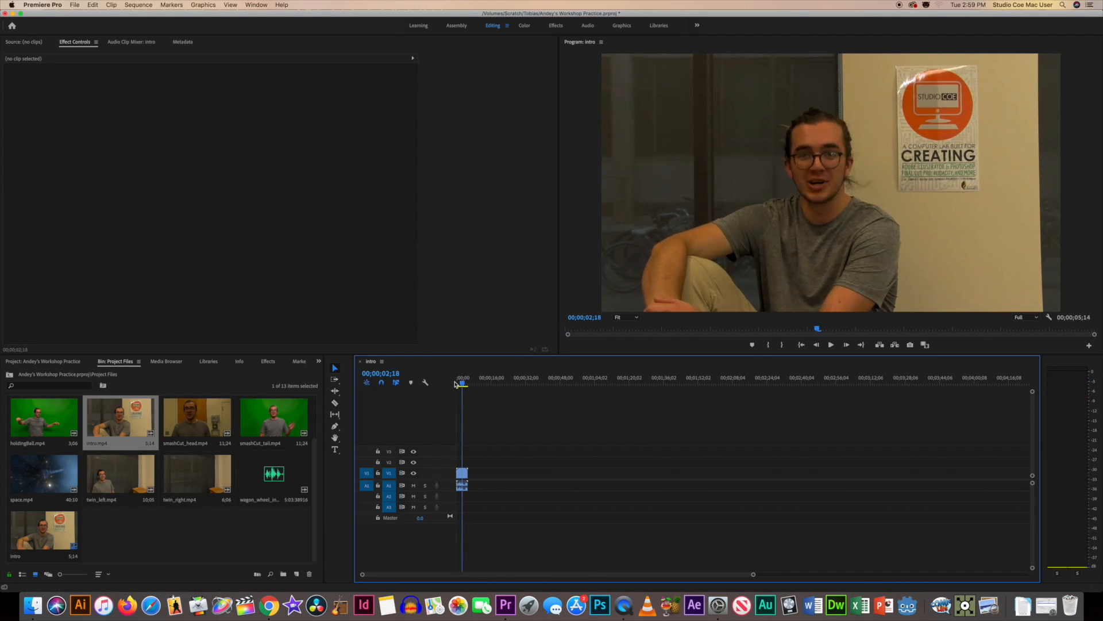
left_click_drag(462, 385, 457, 395)
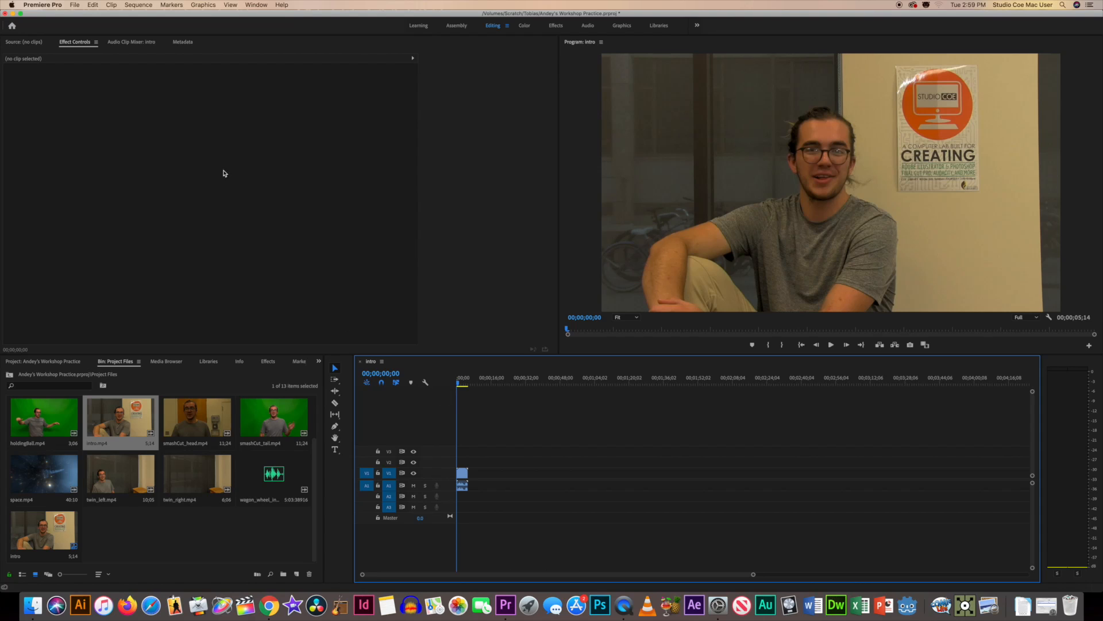
left_click(38, 5)
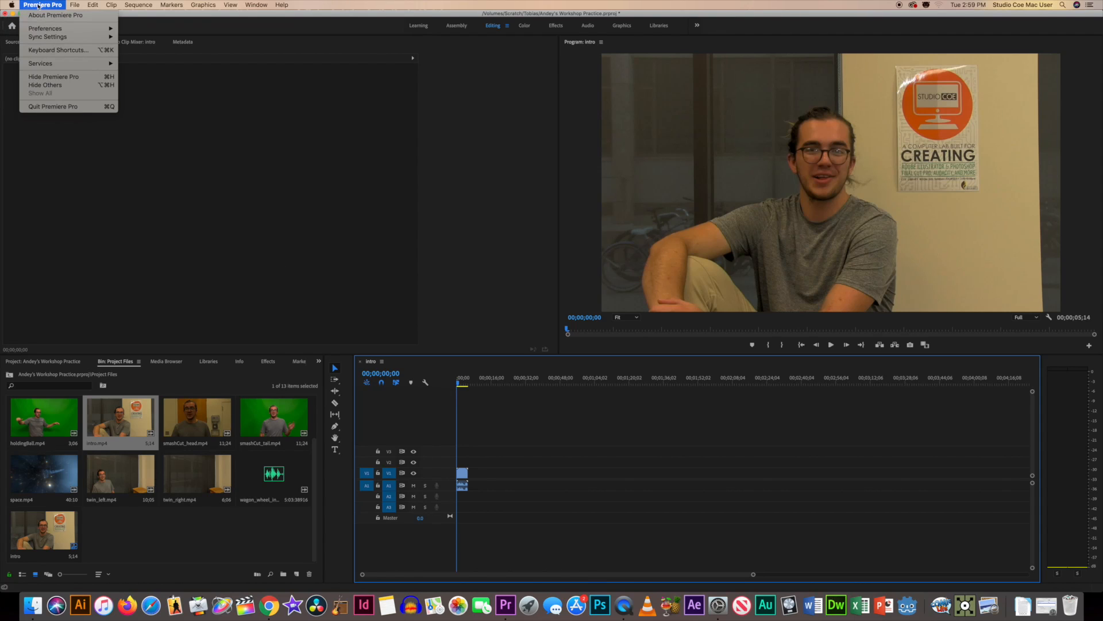
mouse_move(50, 29)
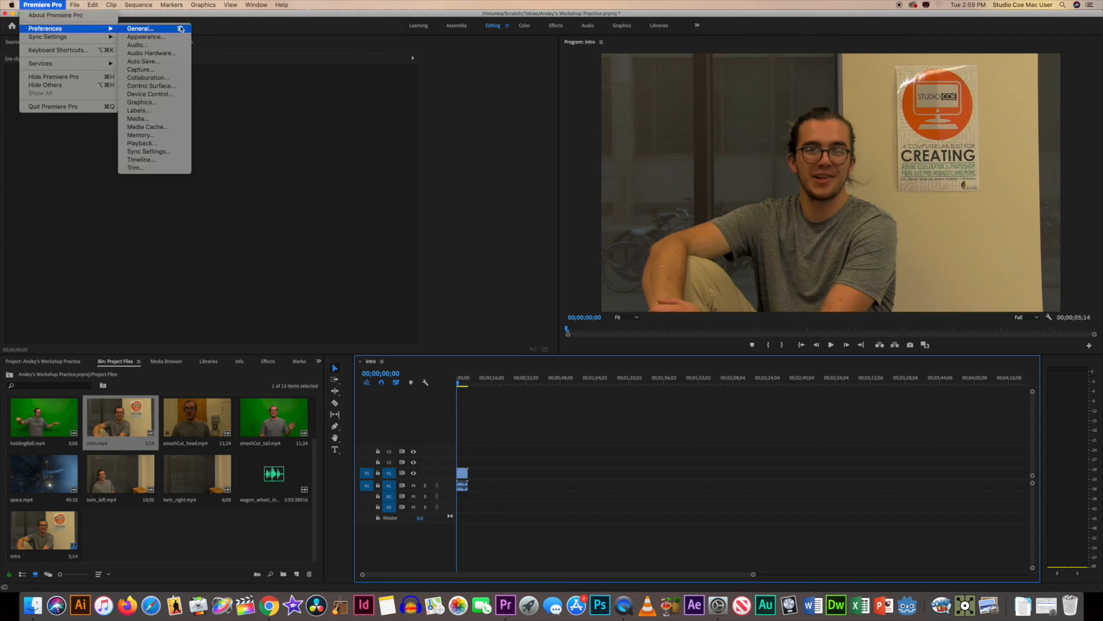
left_click(183, 47)
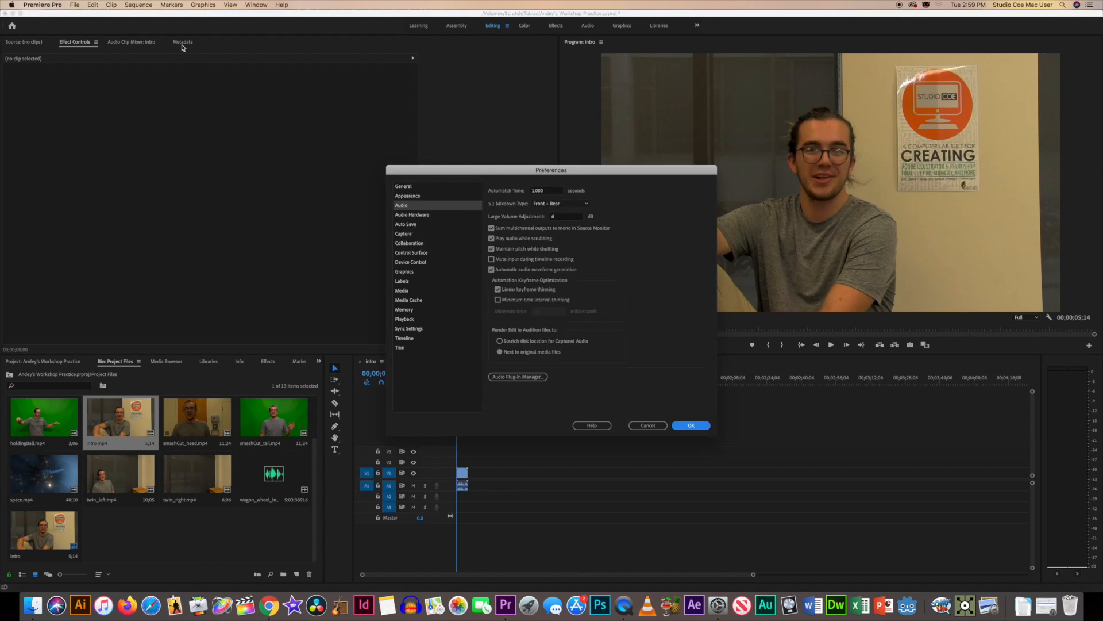
left_click(492, 239)
left_click(688, 429)
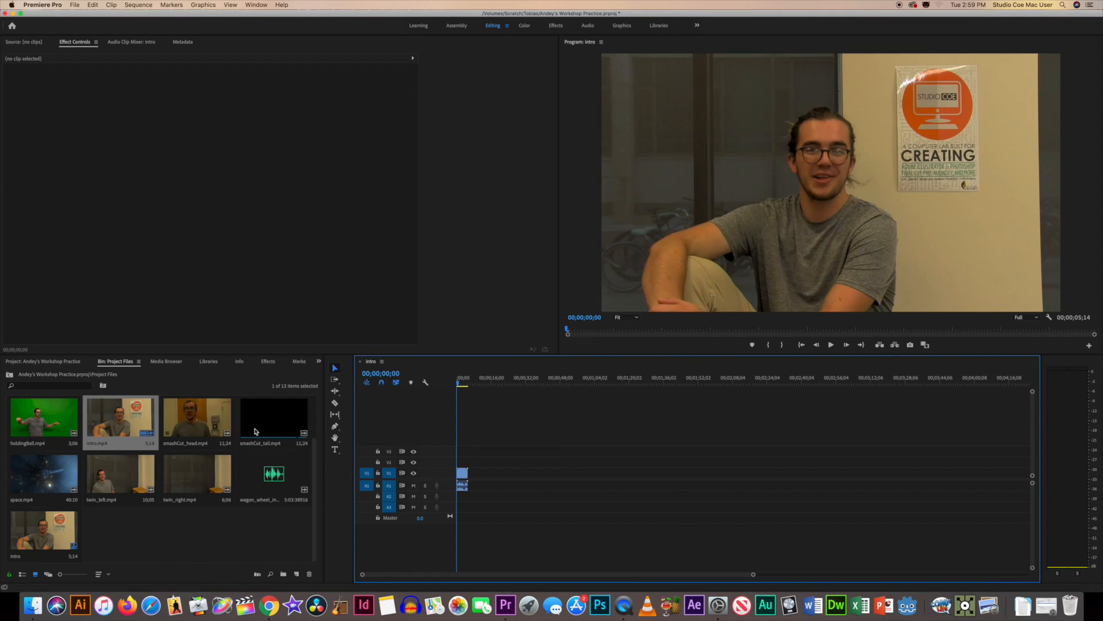
Place smashCut_head.mp4 directly after the intro clip on video track V1
scroll(276, 442, "up", 2)
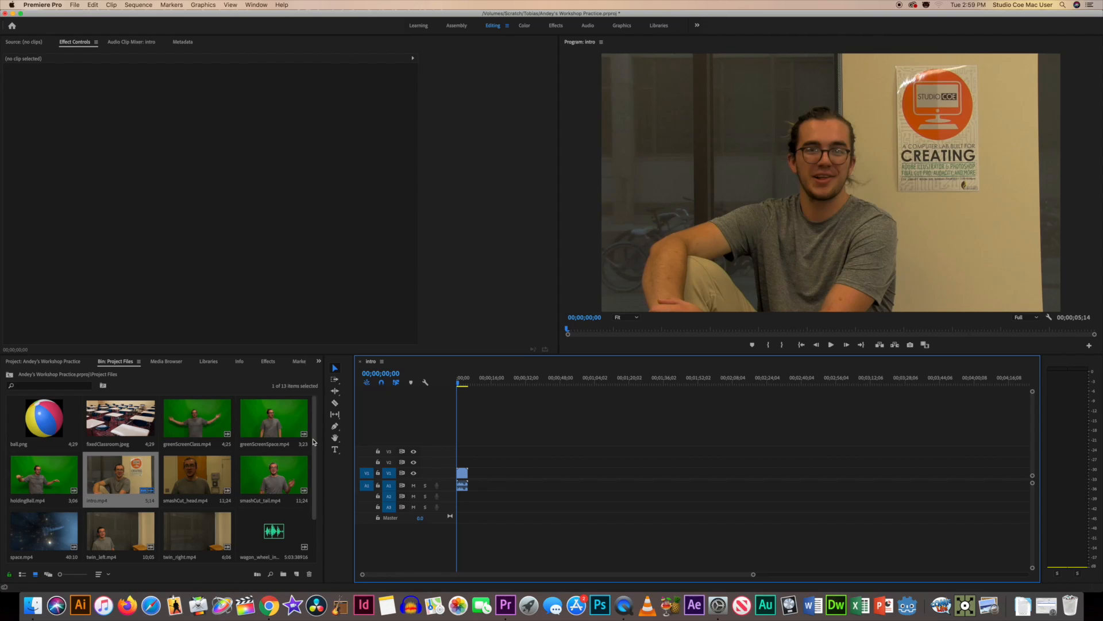
scroll(310, 448, "down", 1)
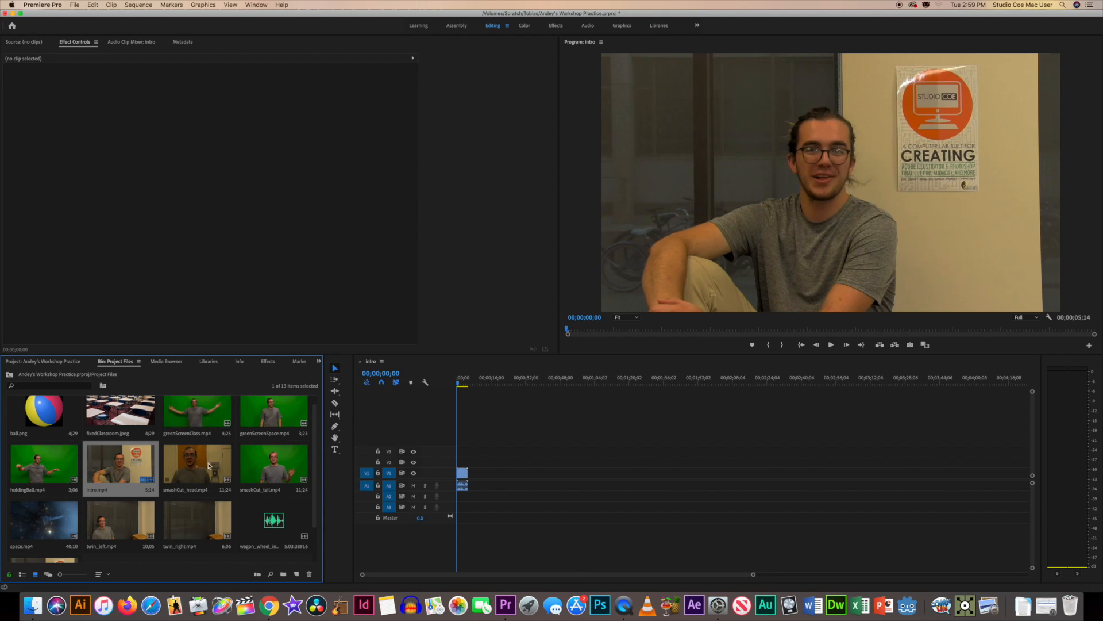
left_click_drag(198, 463, 475, 478)
Play the smashCut_head clip from near its start and stop at the hand clap at 00;00;09;15
left_click_drag(461, 385, 472, 387)
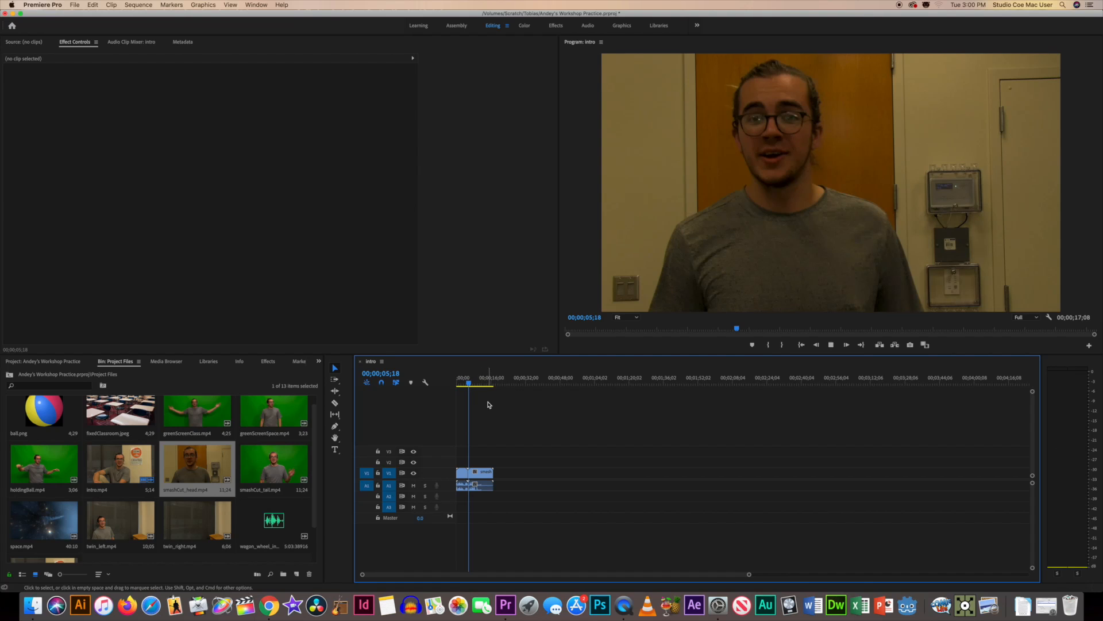
key("space")
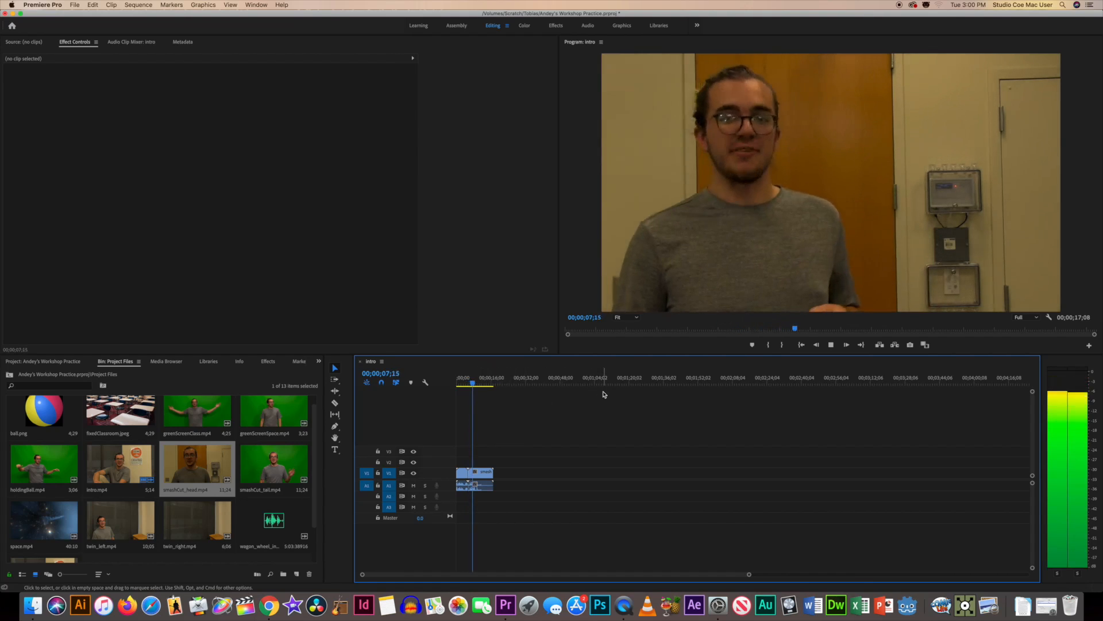
key("space")
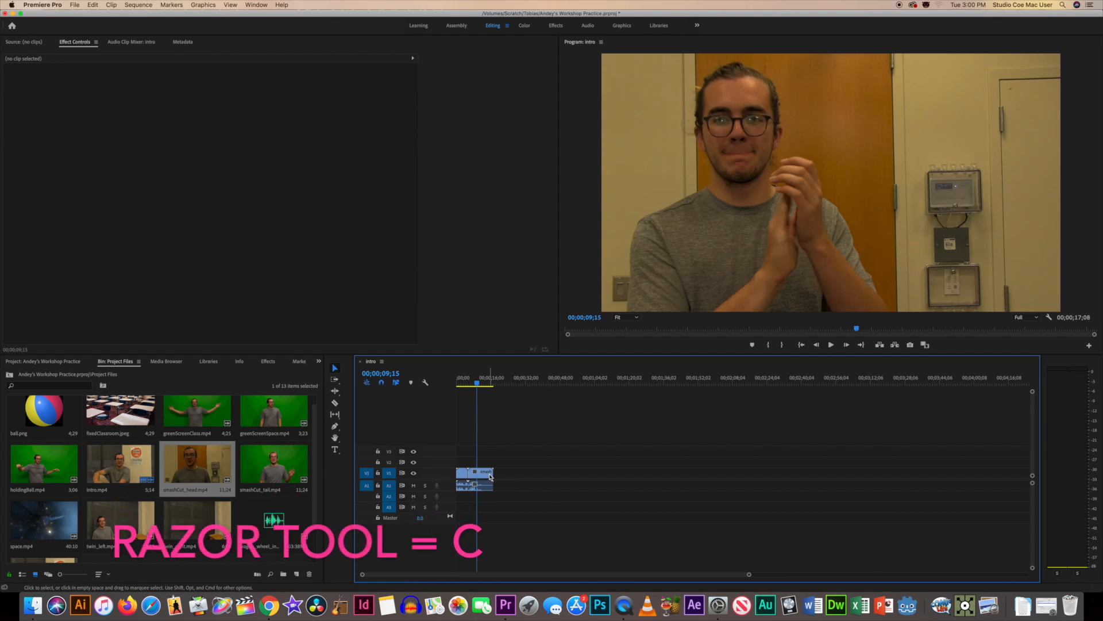
Split the smashCut_head clip at 00;00;09;15 with the Razor tool and delete the part after the cut
key("c")
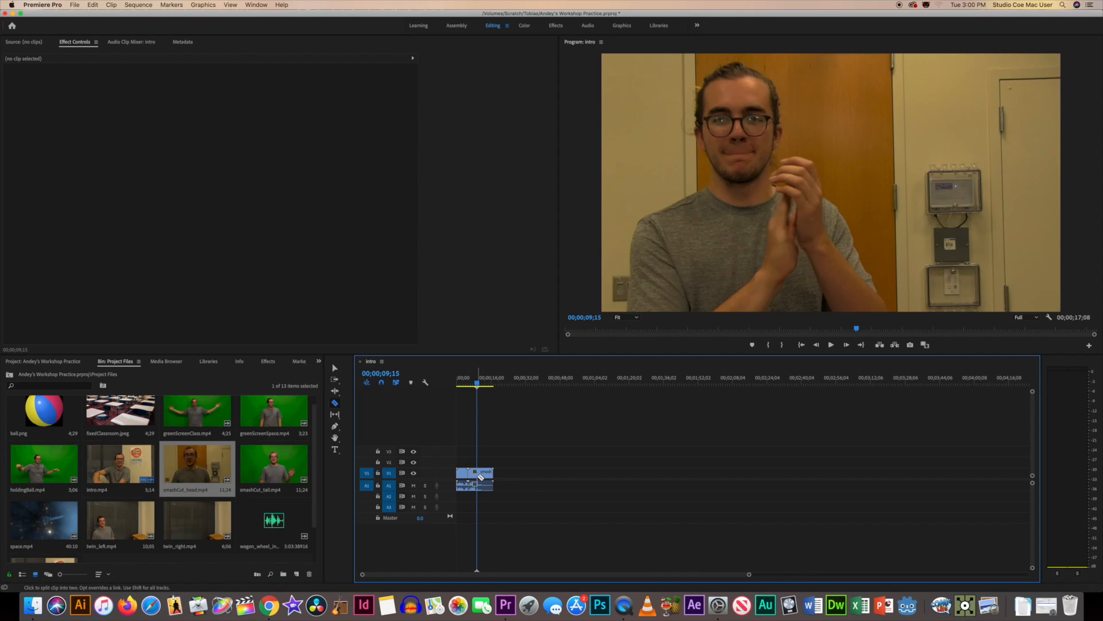
left_click(478, 476)
left_click(335, 368)
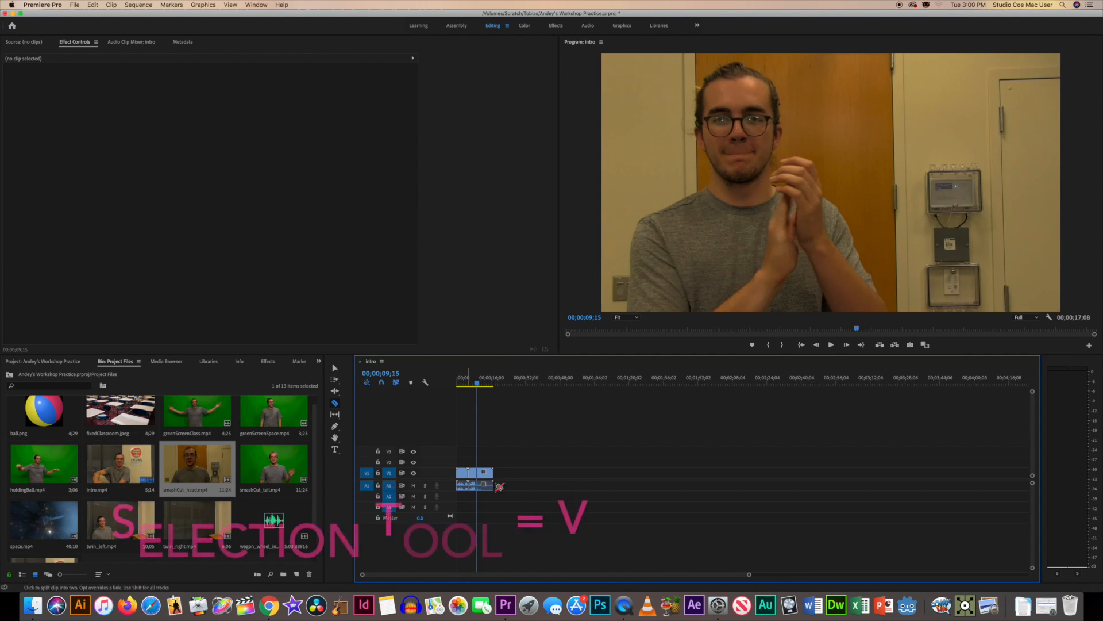
left_click(489, 477)
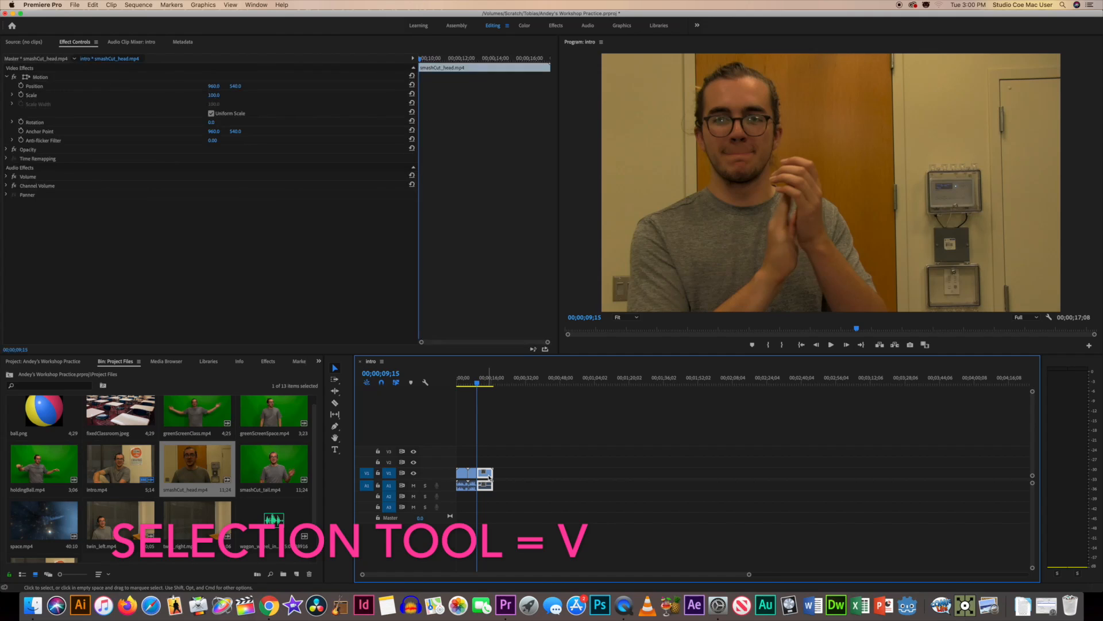
key("Delete")
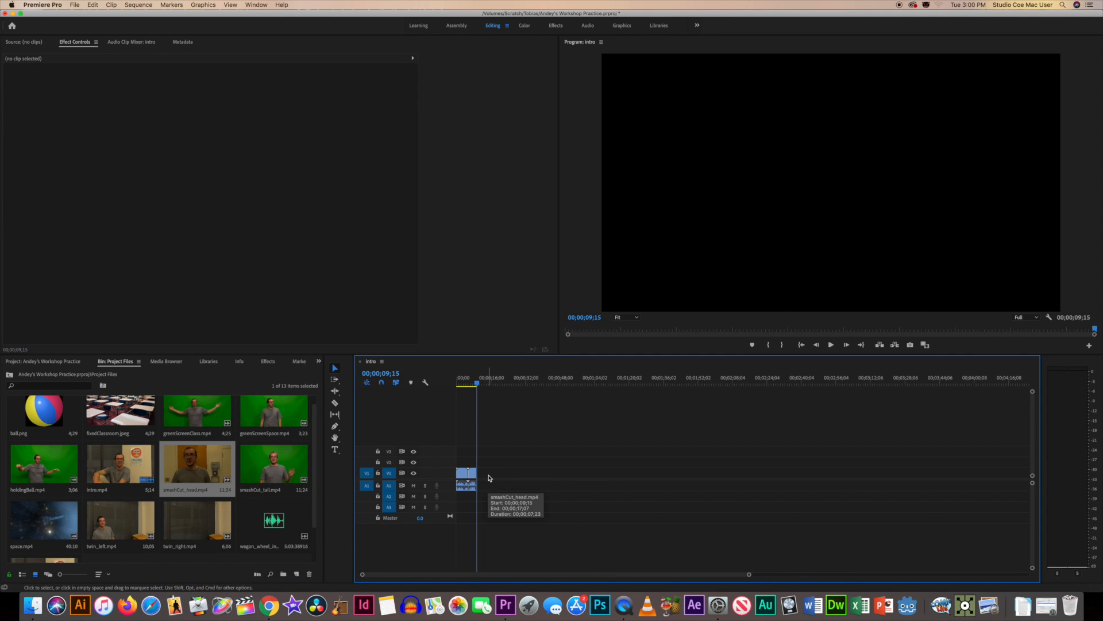
Play back the shortened smashCut_head clip, and undo both the deletion and the razor cut
mouse_move(482, 389)
left_mouse_down()
mouse_move(463, 391)
mouse_move(471, 393)
left_mouse_up()
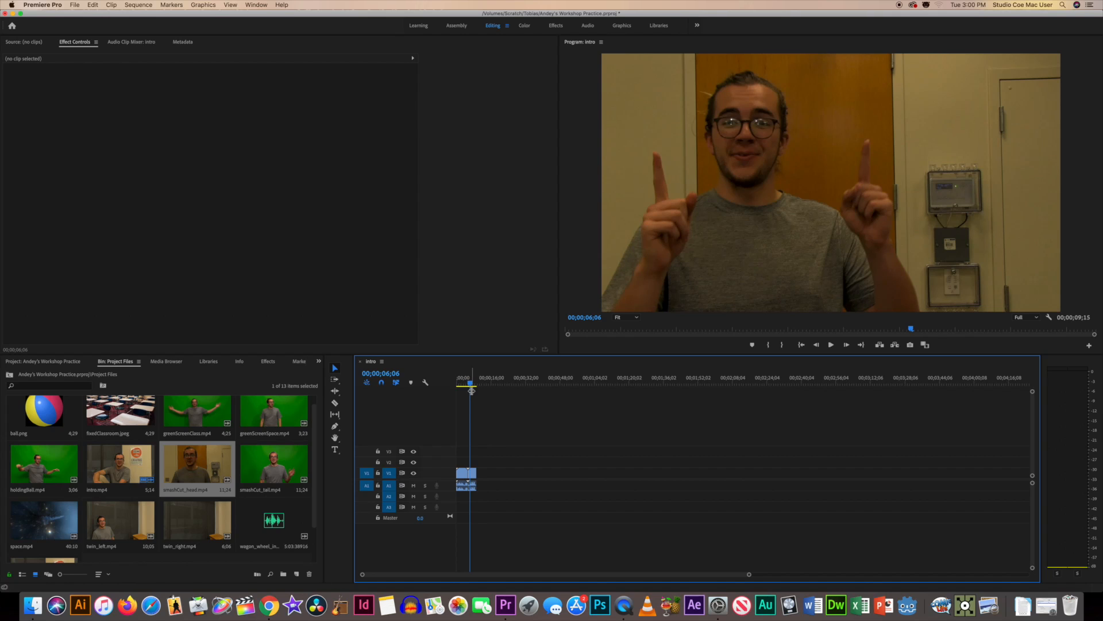
key("space")
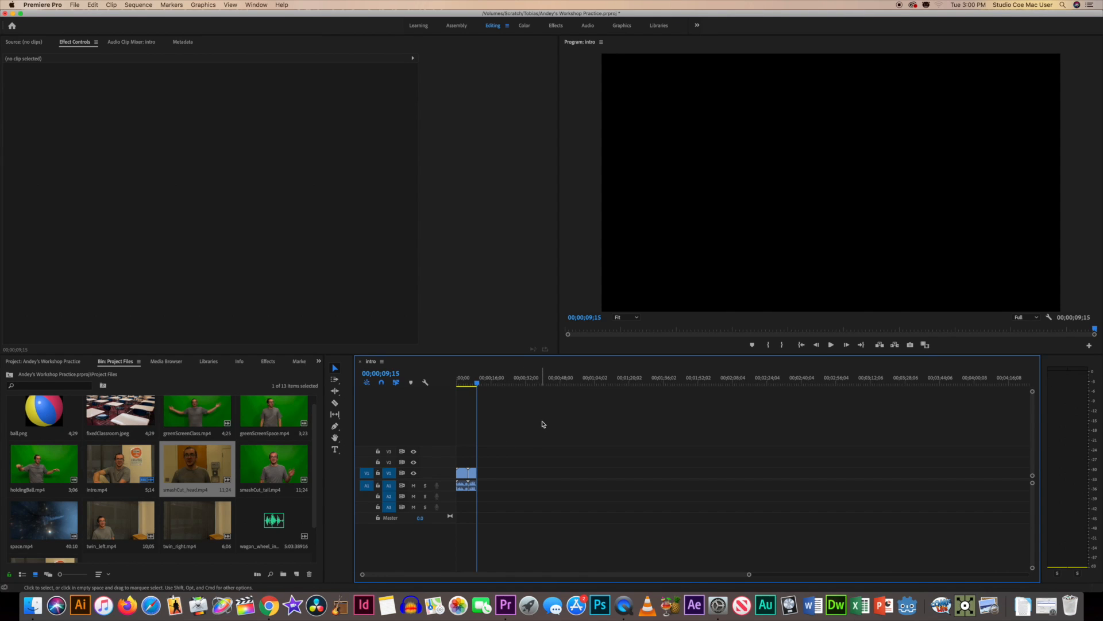
key("super+z")
key("super+z")
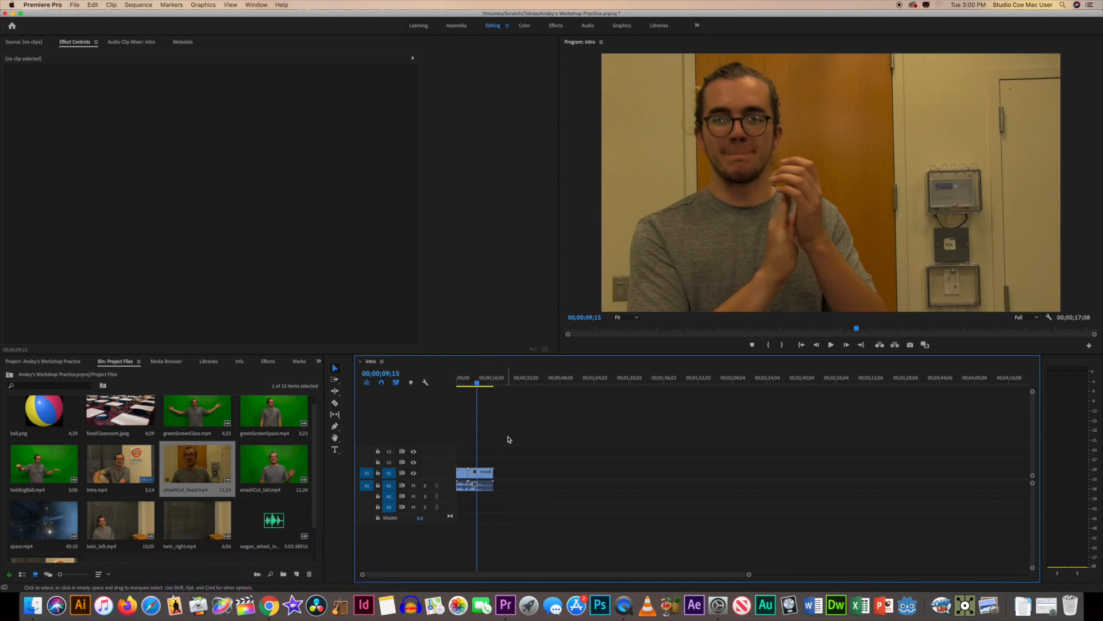
Step the playhead frame by frame around the hand clap and return it to 00;00;09;15
scroll(508, 440, "right", 4)
scroll(508, 439, "left", 4)
key("Right")
key("Right")
key("Right")
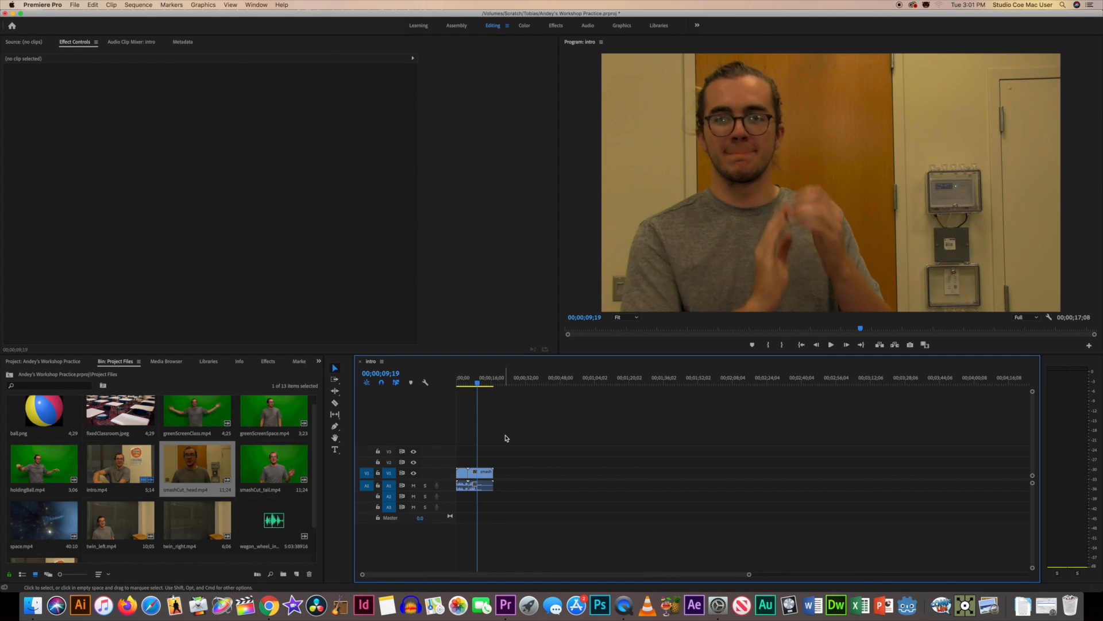
key("Left")
key("Left")
key("Left")
key("Left")
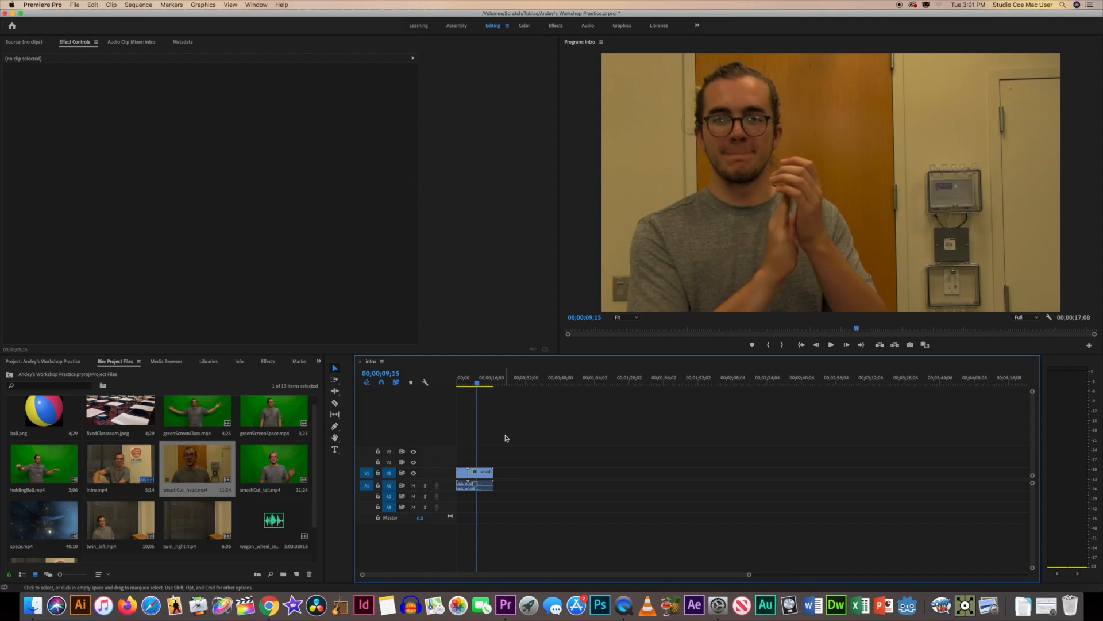
Split the smashCut_head clip at 00;00;09;19 with the Razor tool and delete the part after the cut
key("Right")
key("Right")
key("Right")
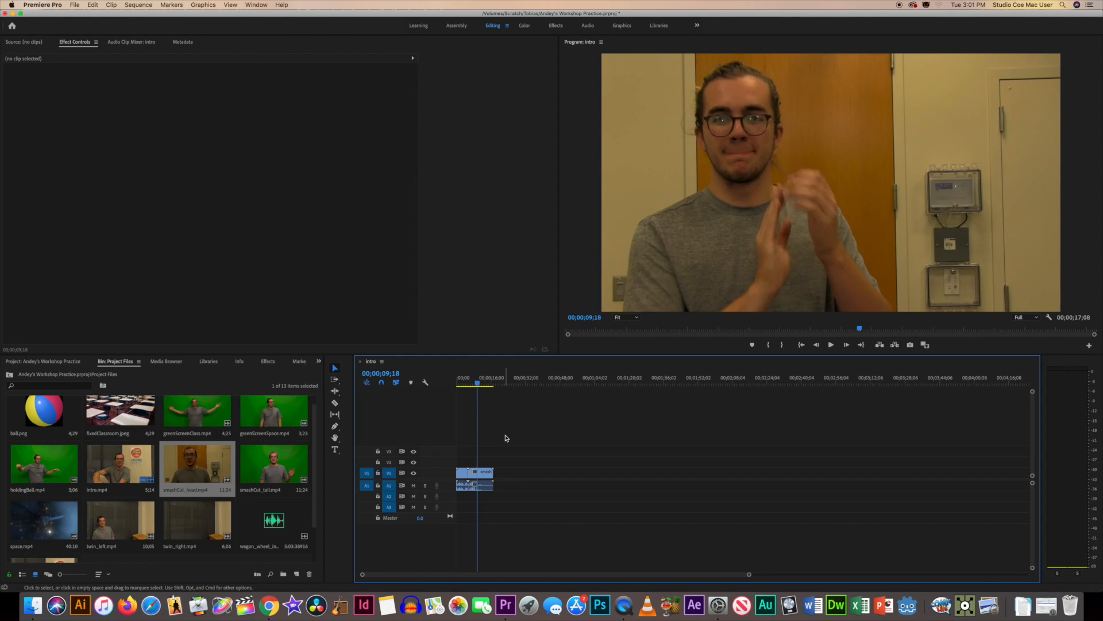
key("Right")
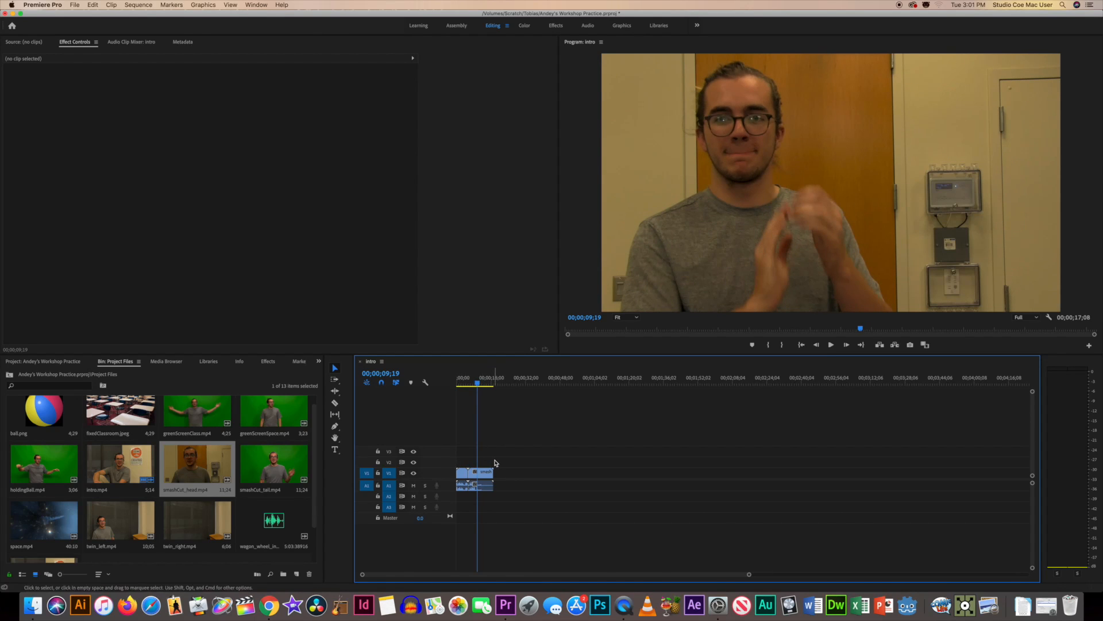
key("b")
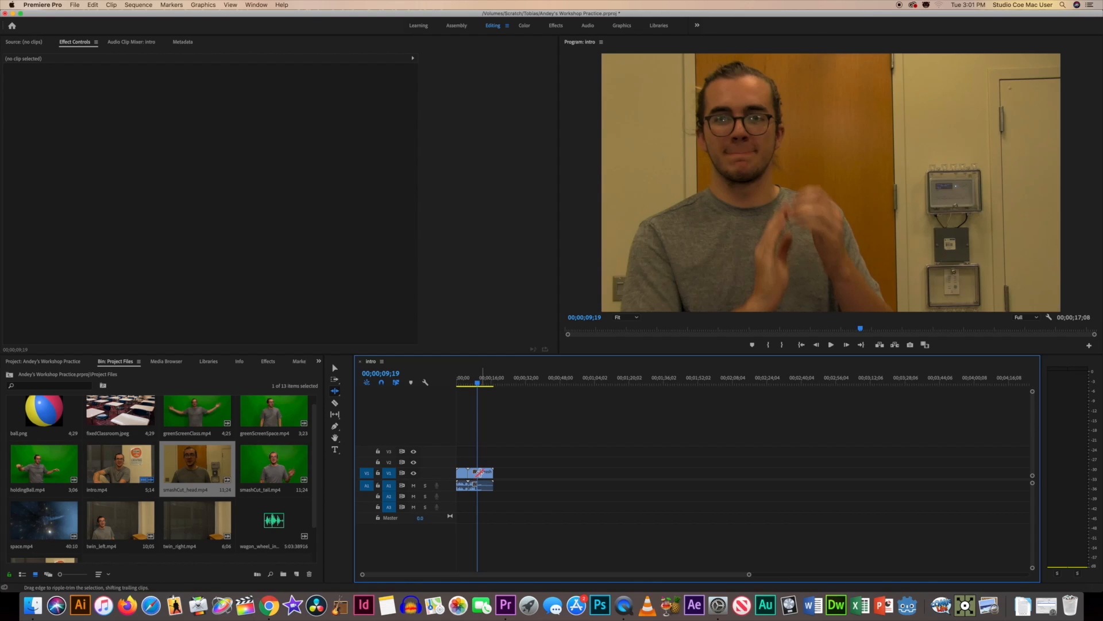
key("c")
left_click(481, 475)
key("v")
left_click(485, 476)
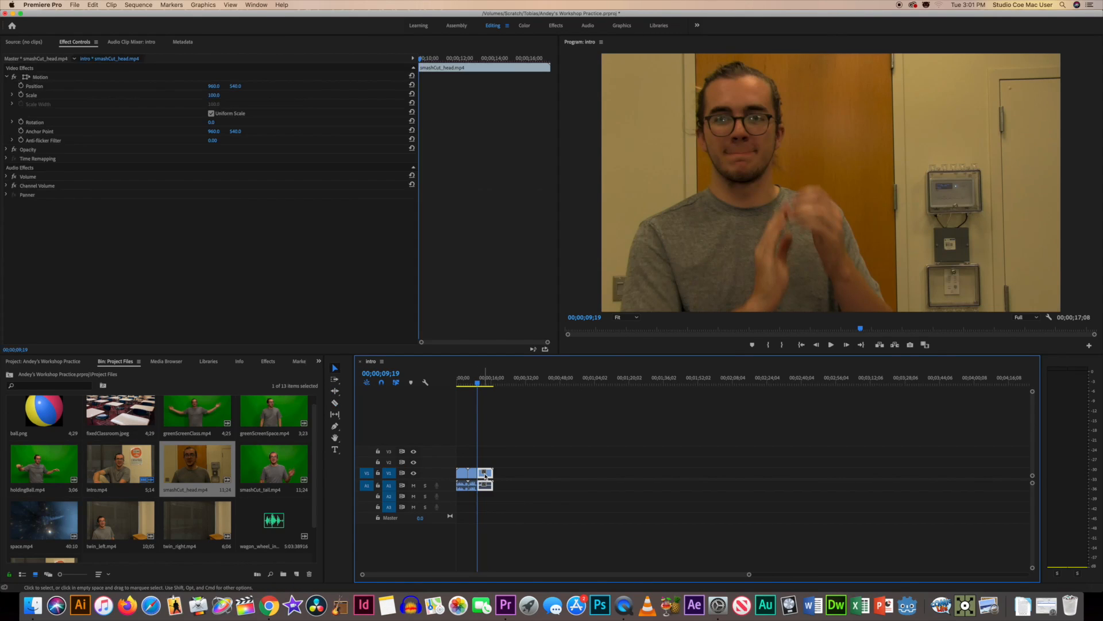
key("Delete")
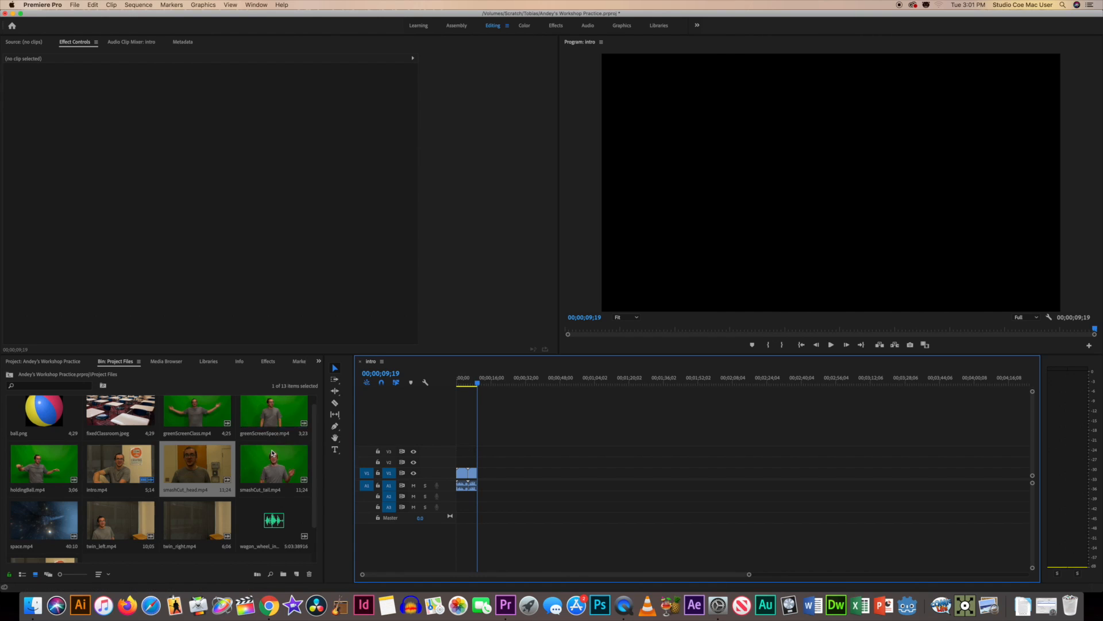
Place smashCut_tail.mp4 on V1 a short gap after the smashCut_head clip and play through its clap and following action
left_click_drag(265, 475, 486, 478)
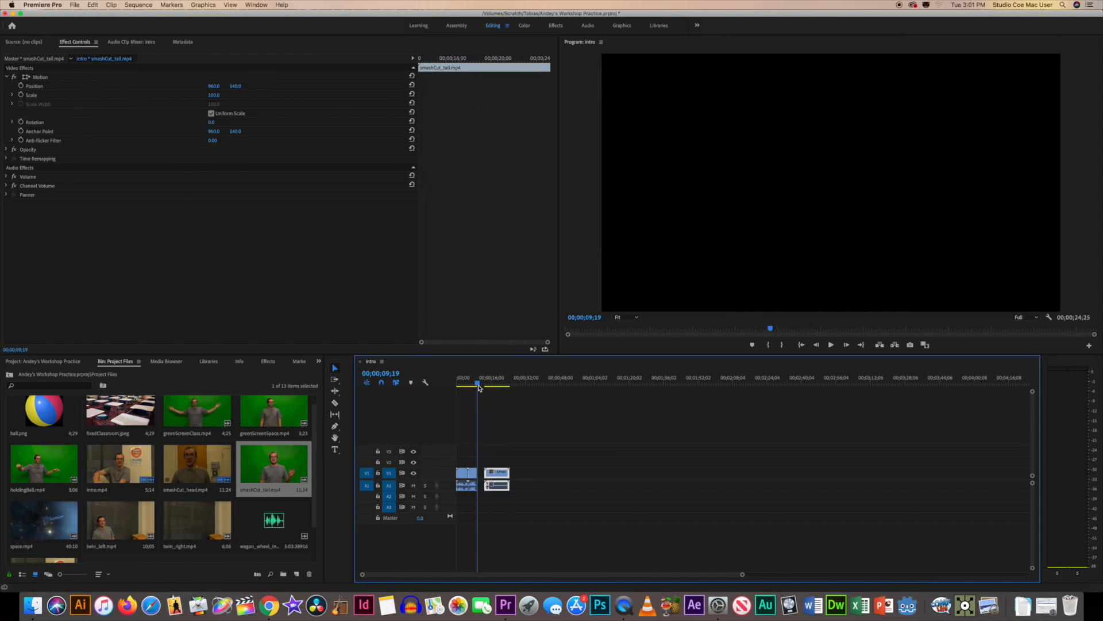
left_click_drag(479, 388, 486, 390)
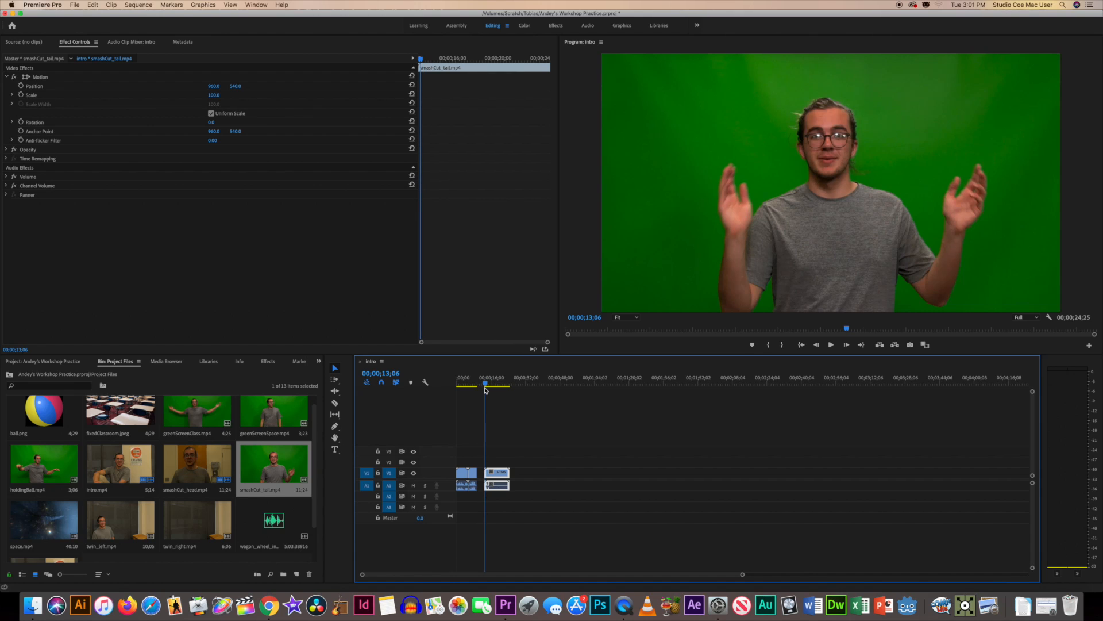
key("space")
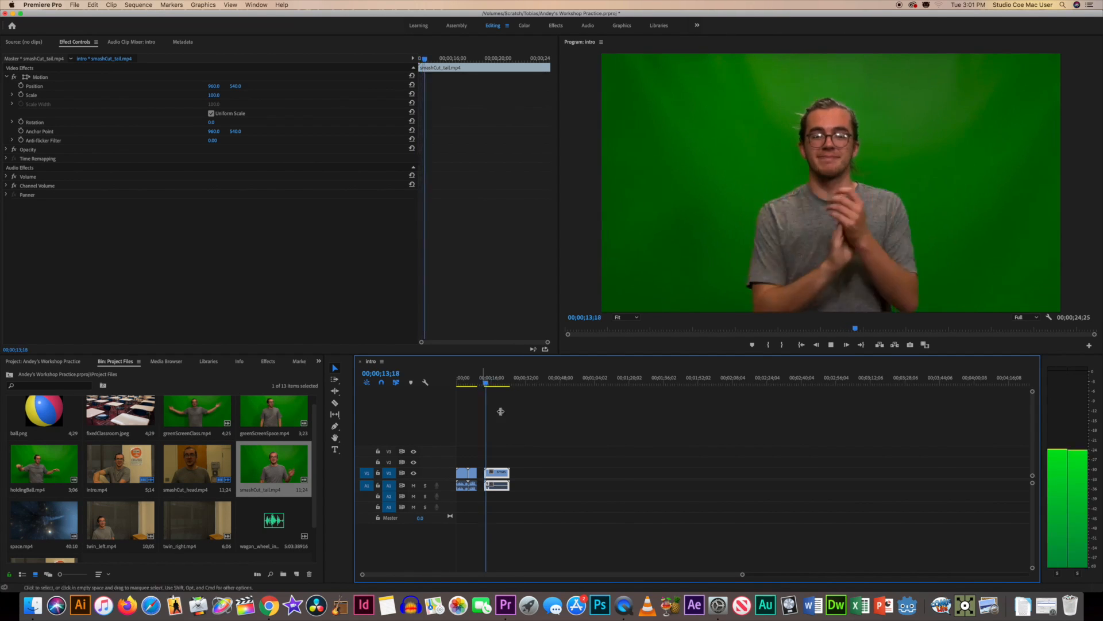
key("space")
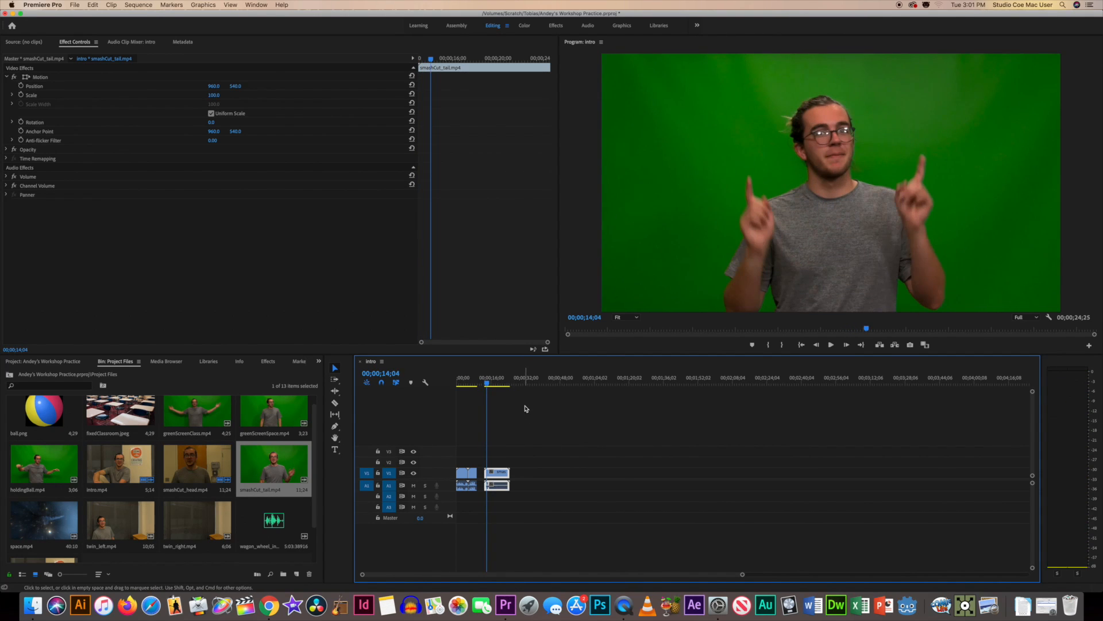
key("space")
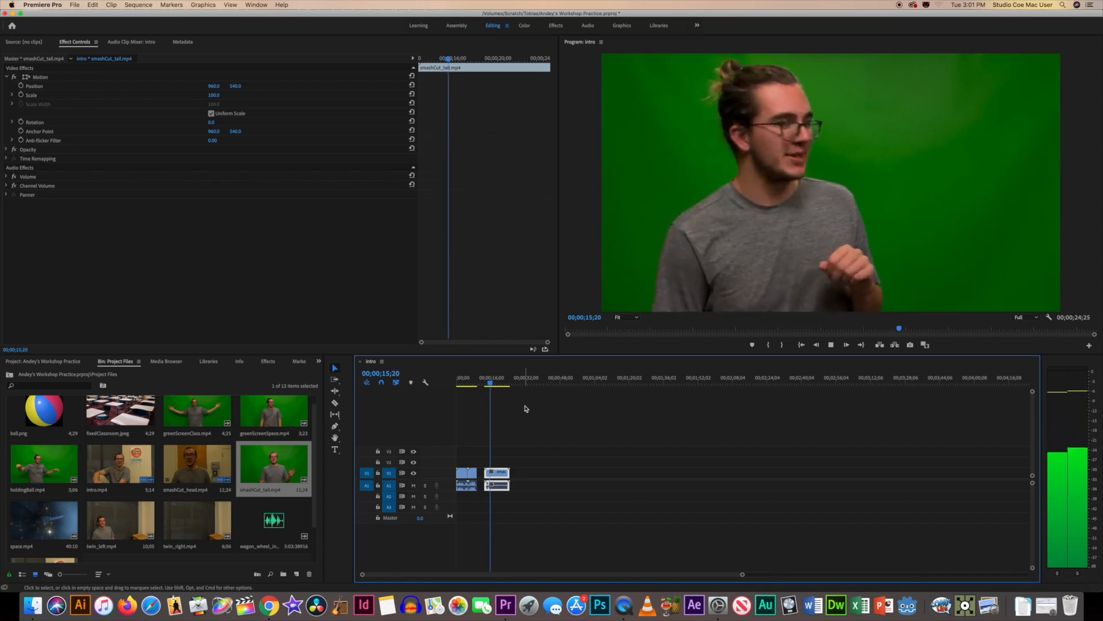
key("space")
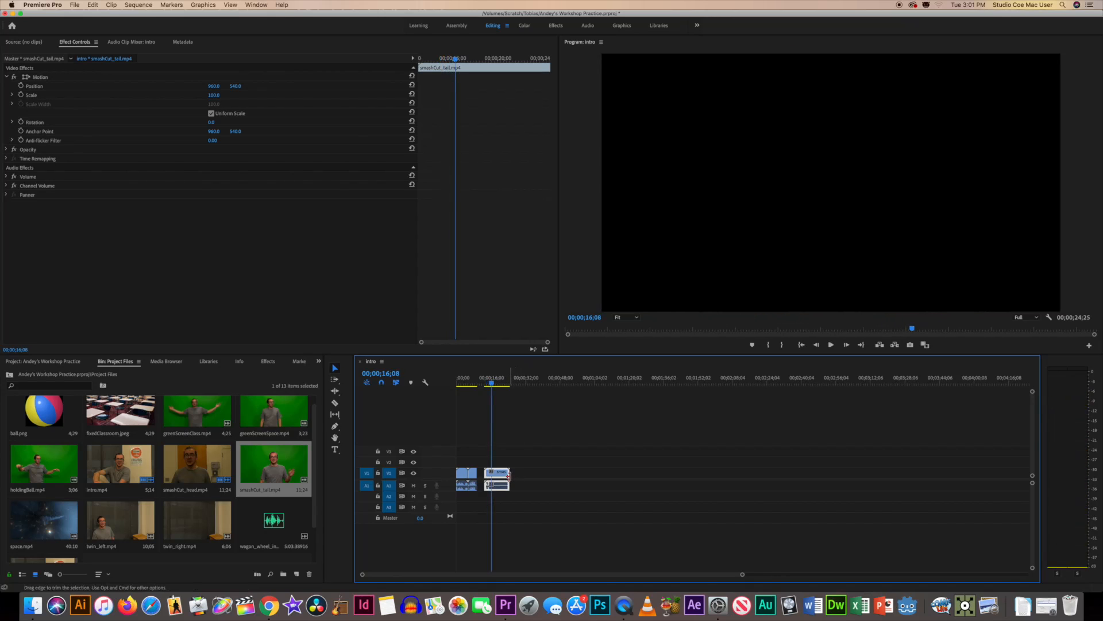
Find the hand clap in the smashCut_tail clip and trim the clip's start to 00;00;13;23
left_click_drag(492, 384, 485, 387)
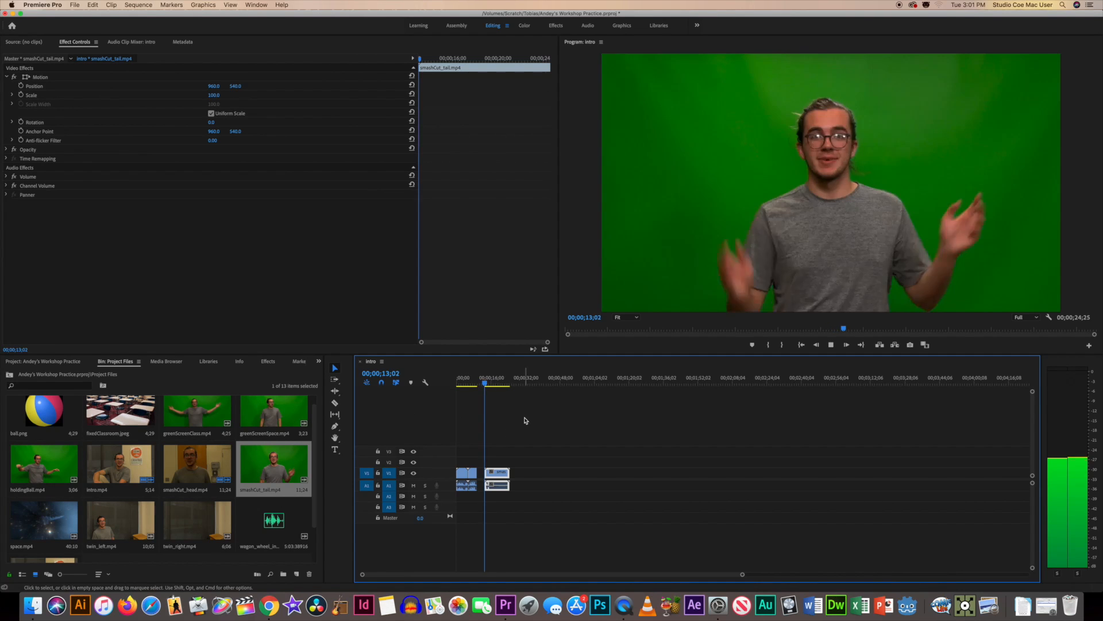
key("space")
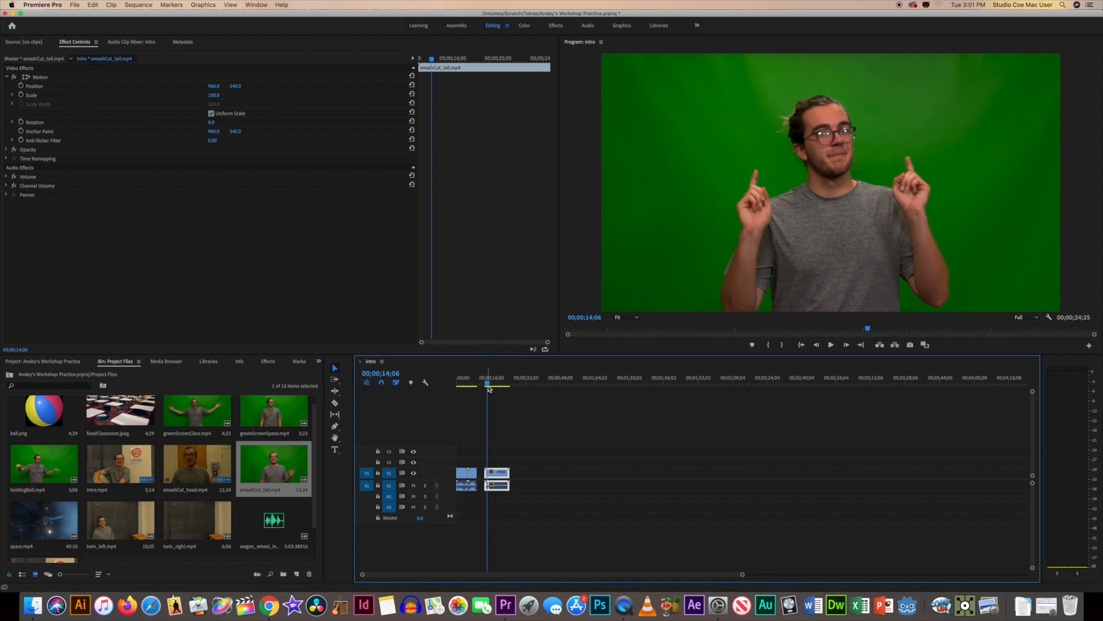
left_click_drag(488, 385, 487, 384)
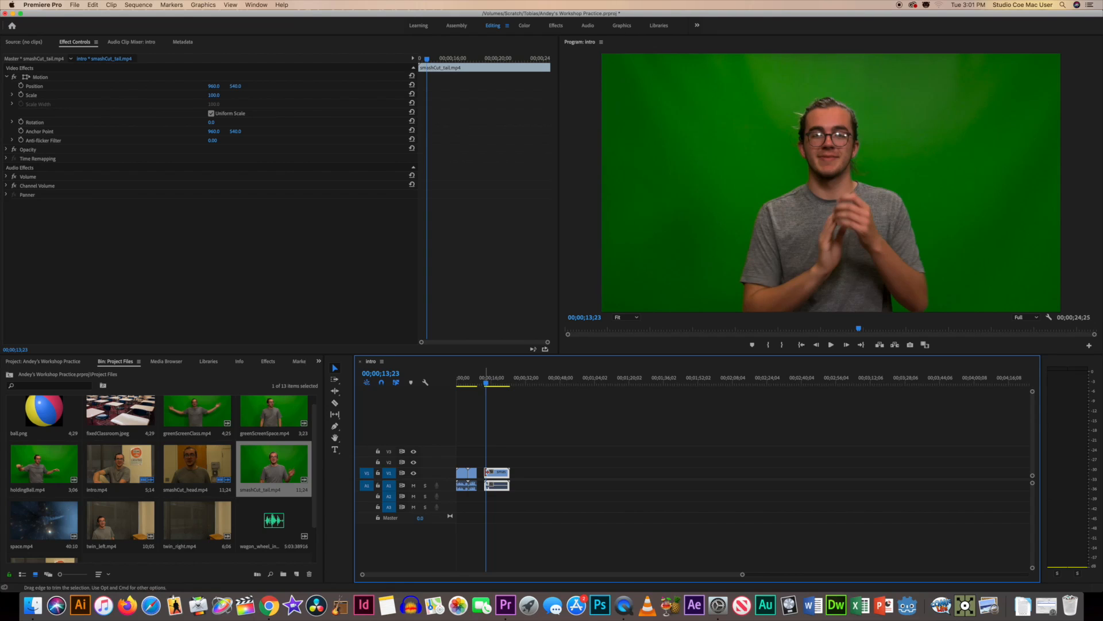
left_click_drag(487, 472, 488, 472)
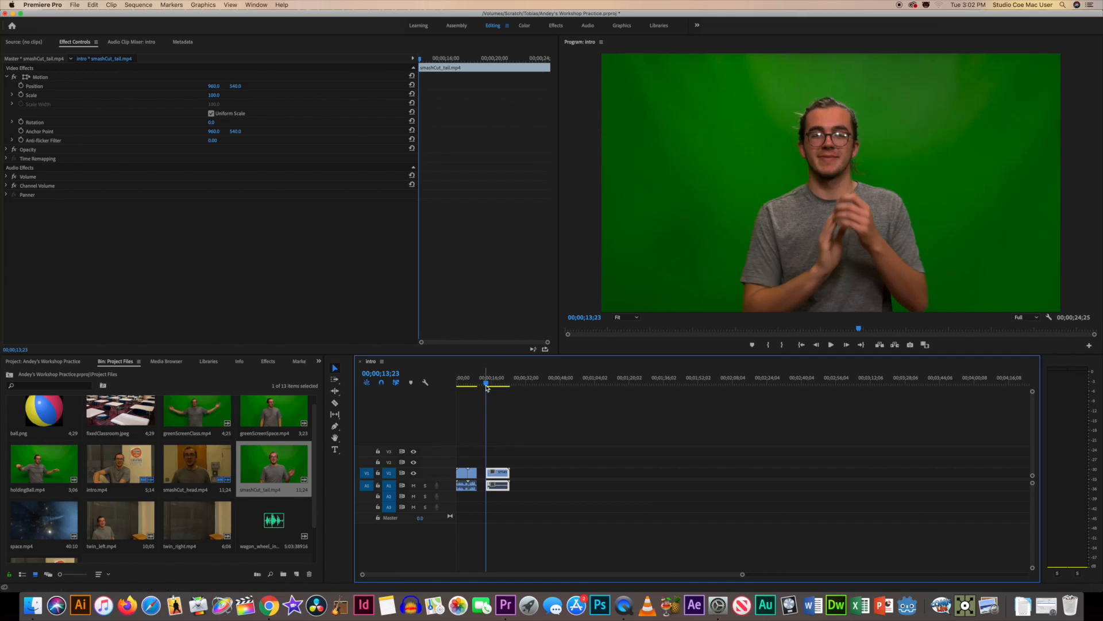
Trim the end of the smashCut_tail clip to 00;00;15;22, move it directly against smashCut_head and play back the cut
left_click_drag(486, 384, 502, 395)
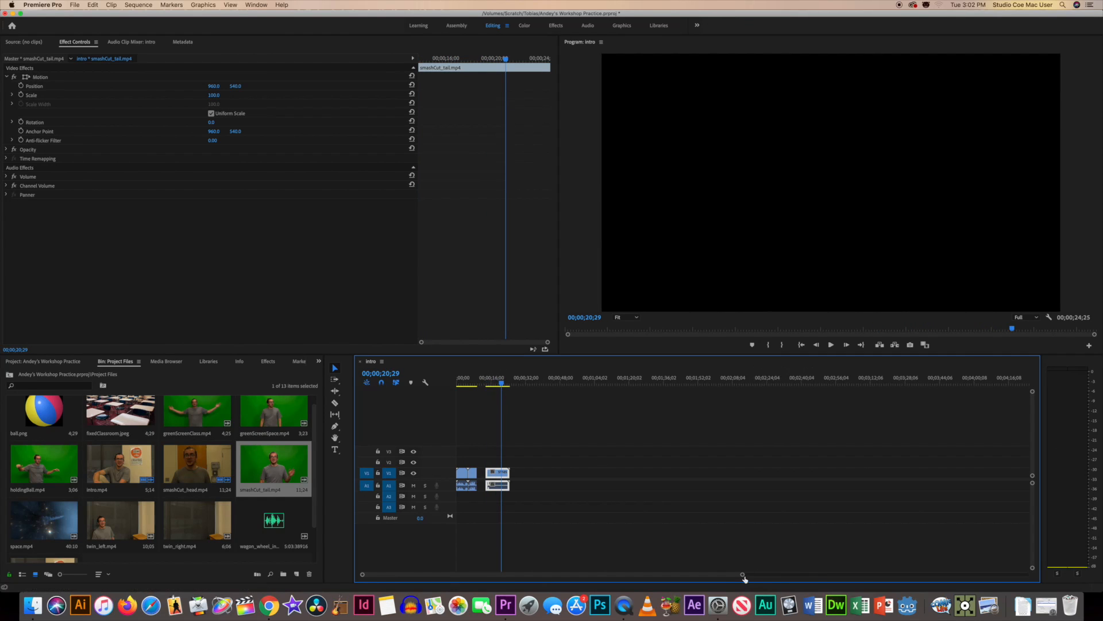
left_click_drag(744, 577, 628, 578)
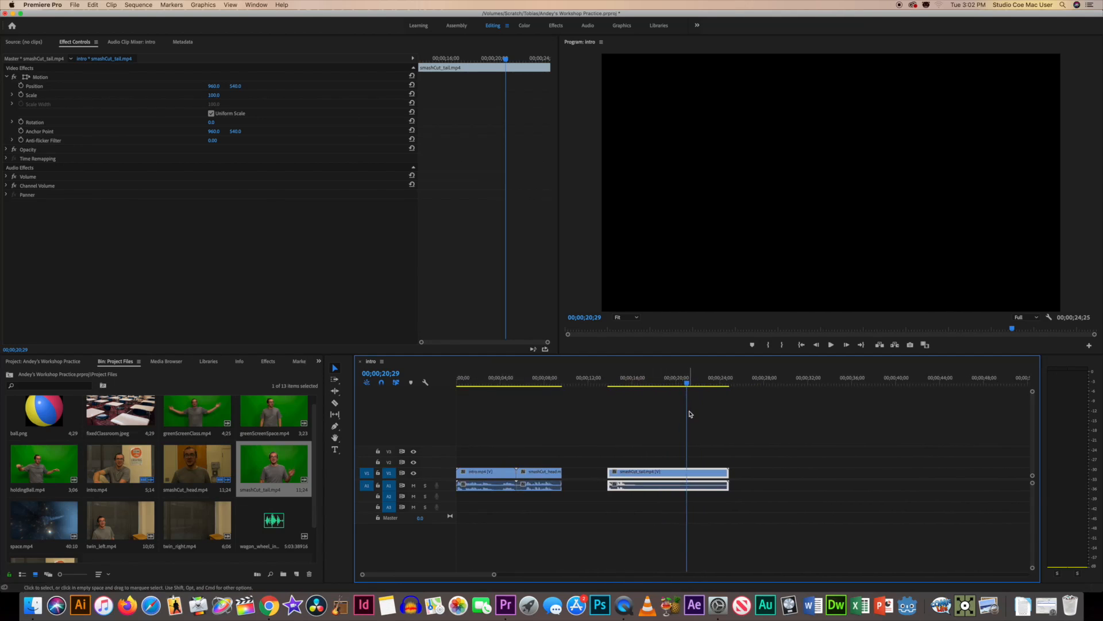
left_click_drag(687, 384, 613, 393)
key("space")
key("space")
key("space")
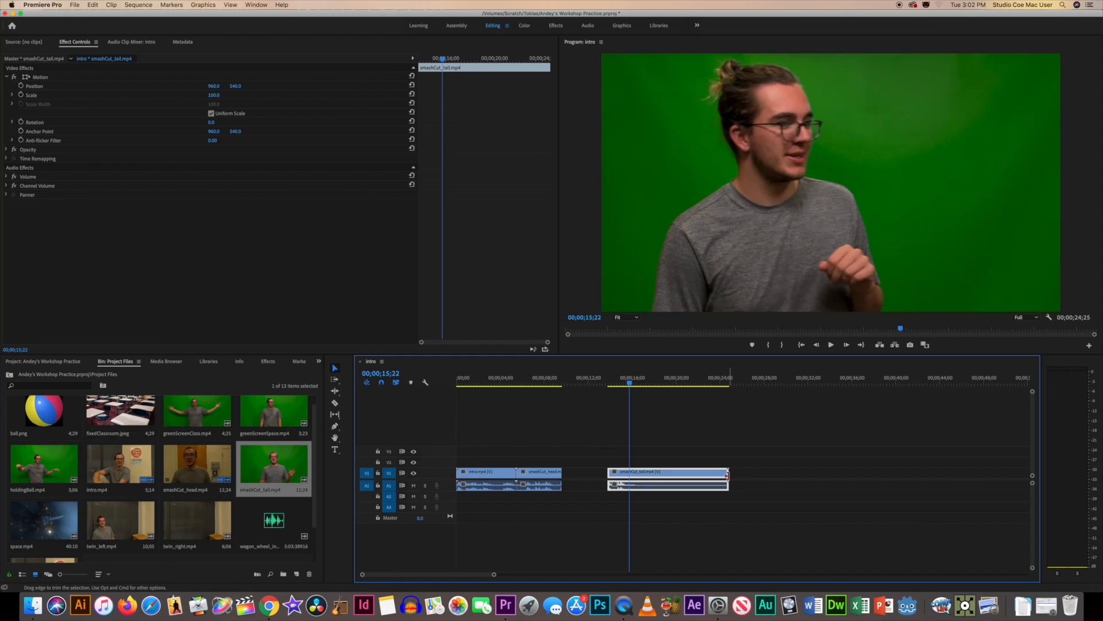
left_click_drag(726, 476, 576, 481)
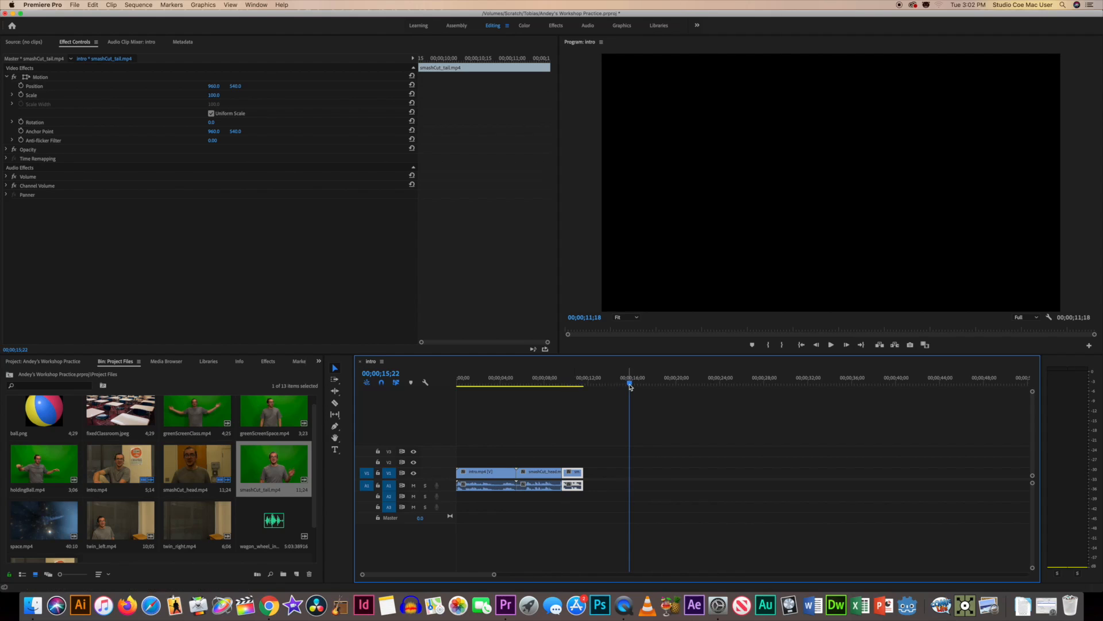
left_click_drag(630, 383, 549, 397)
key("space")
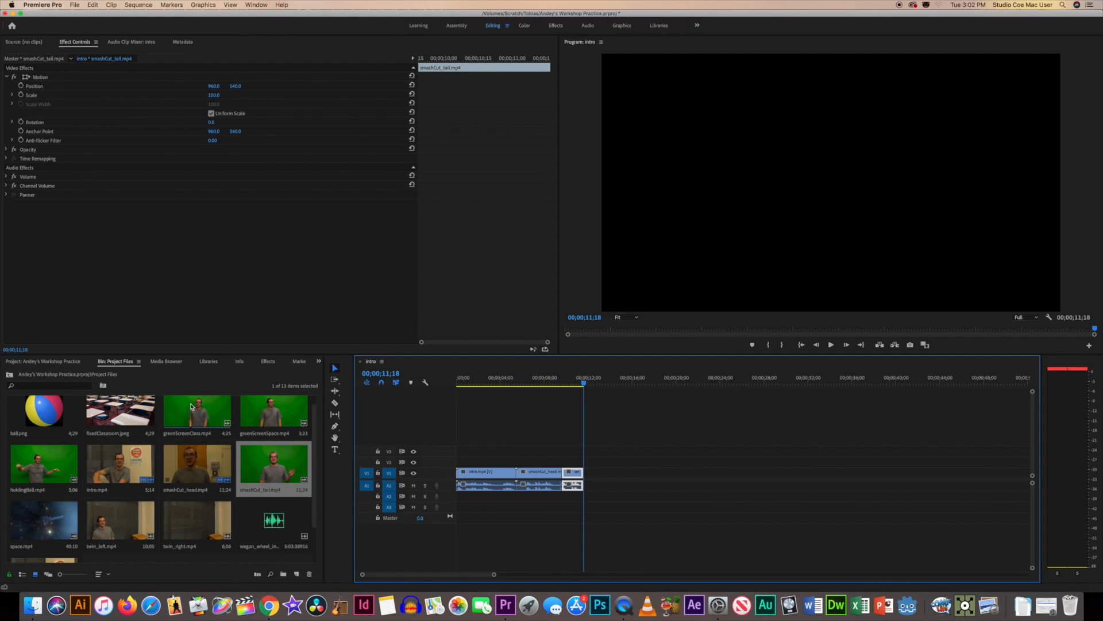
Add greenScreenClass.mp4 to V1 directly after smashCut_tail and preview it up to 00;00;13;02
left_click_drag(189, 419, 593, 475)
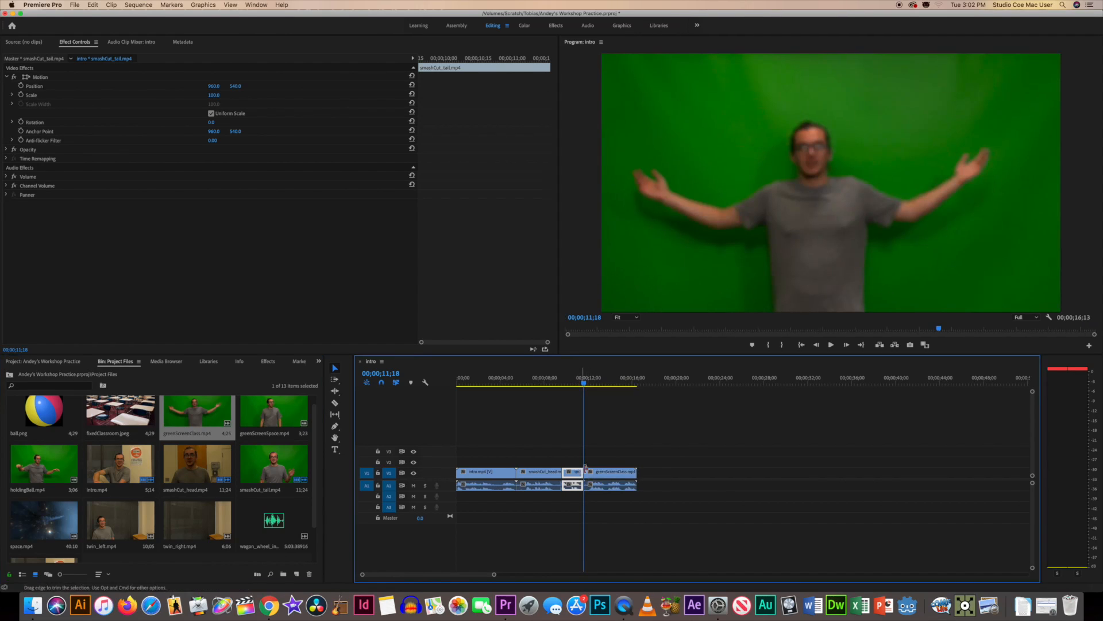
left_click(595, 474)
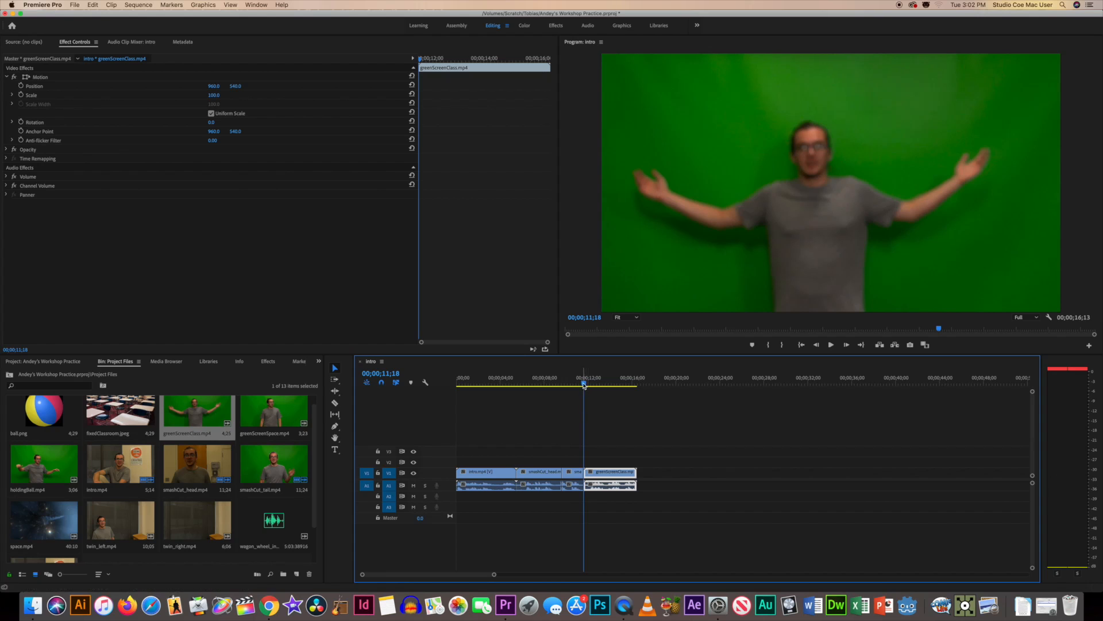
key("space")
left_click_drag(593, 401, 601, 419)
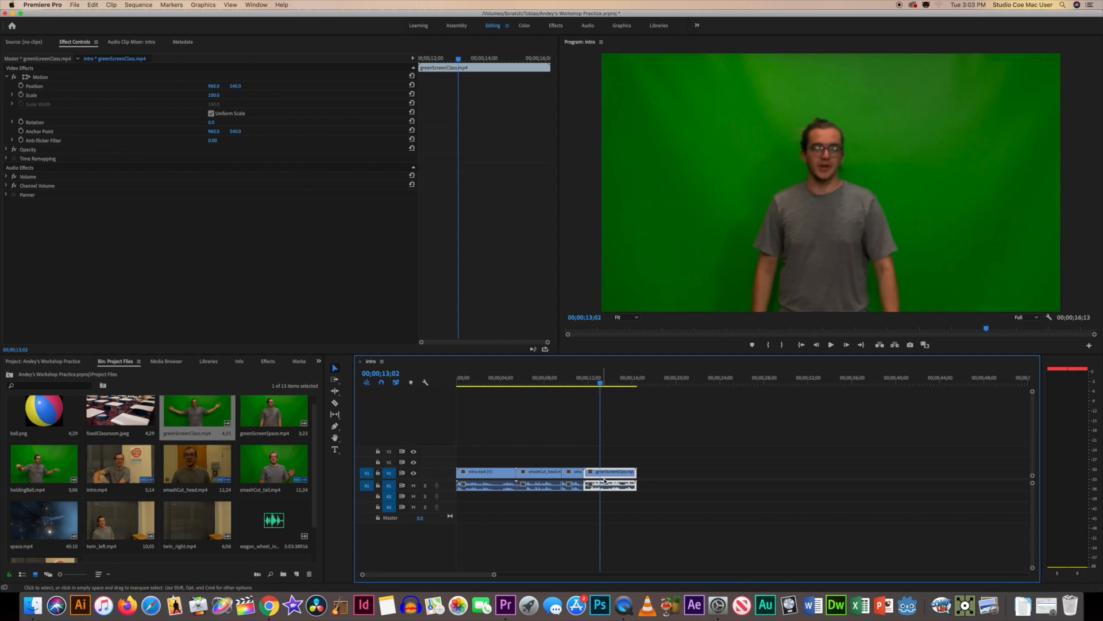
Move the greenScreenClass video to V2 and its audio to A2, and place fixedClassroom.jpeg beneath it on V1, trimmed to the same end
left_click_drag(609, 478, 611, 466)
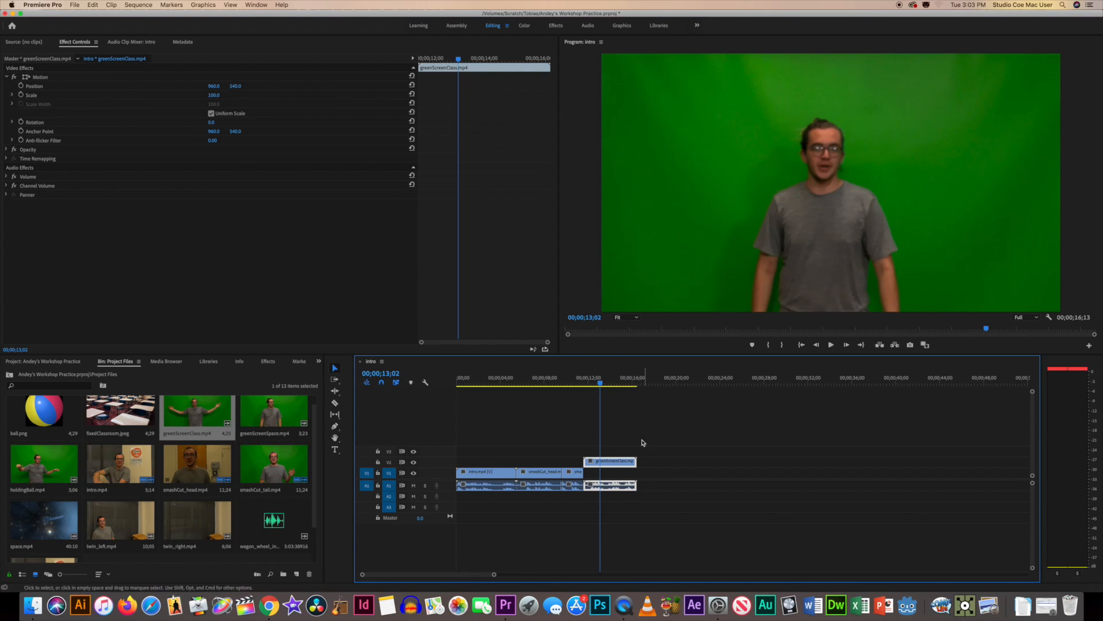
left_click_drag(613, 492, 615, 497)
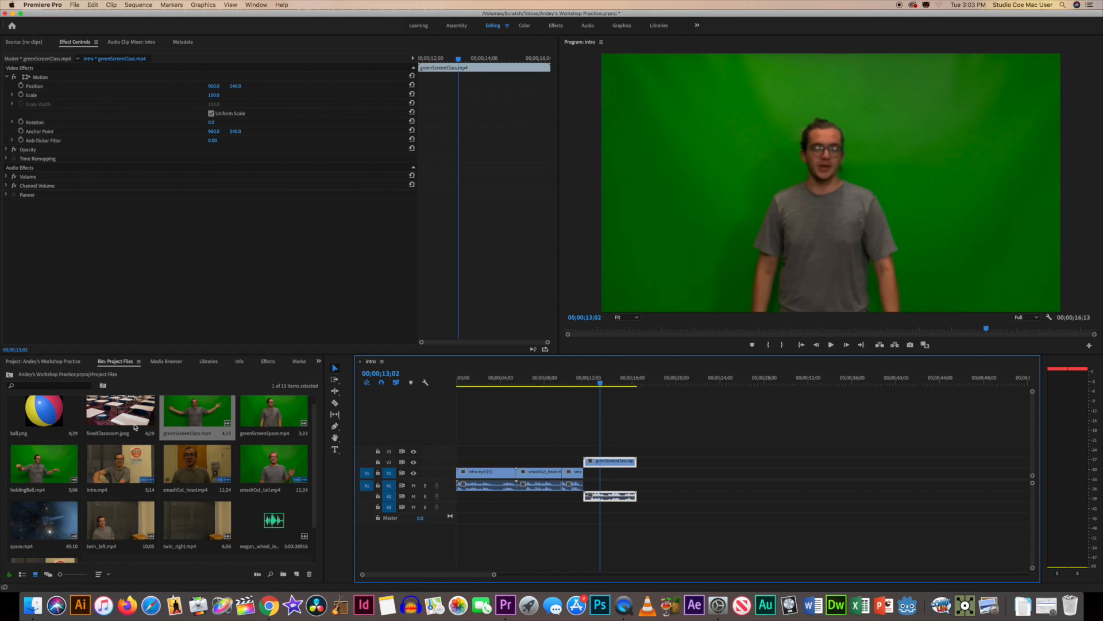
left_click_drag(116, 419, 589, 474)
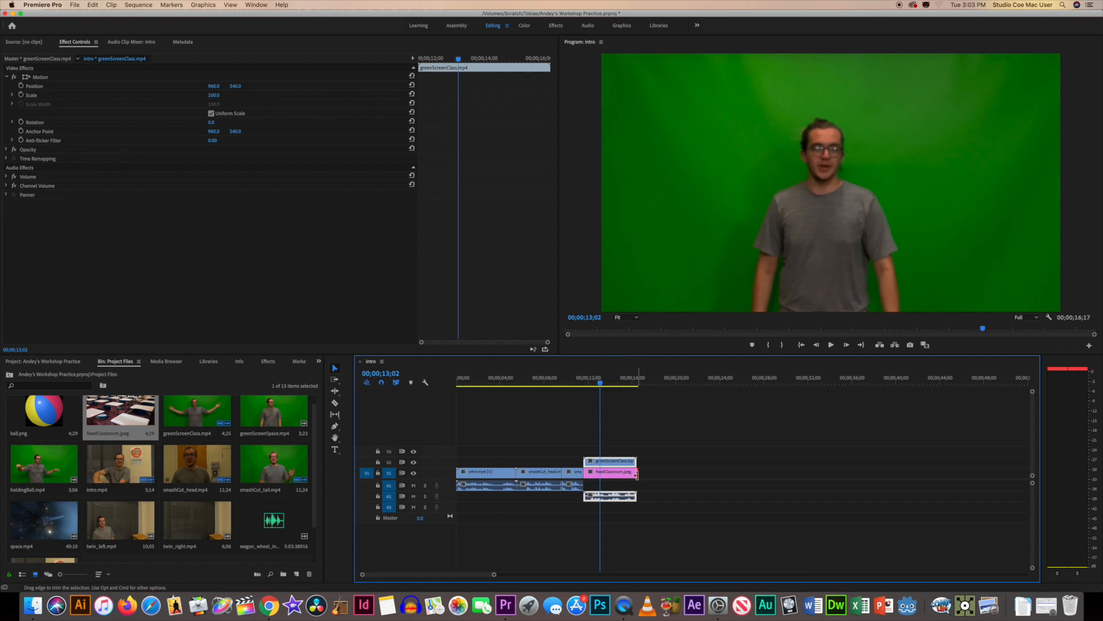
left_click_drag(636, 474, 635, 475)
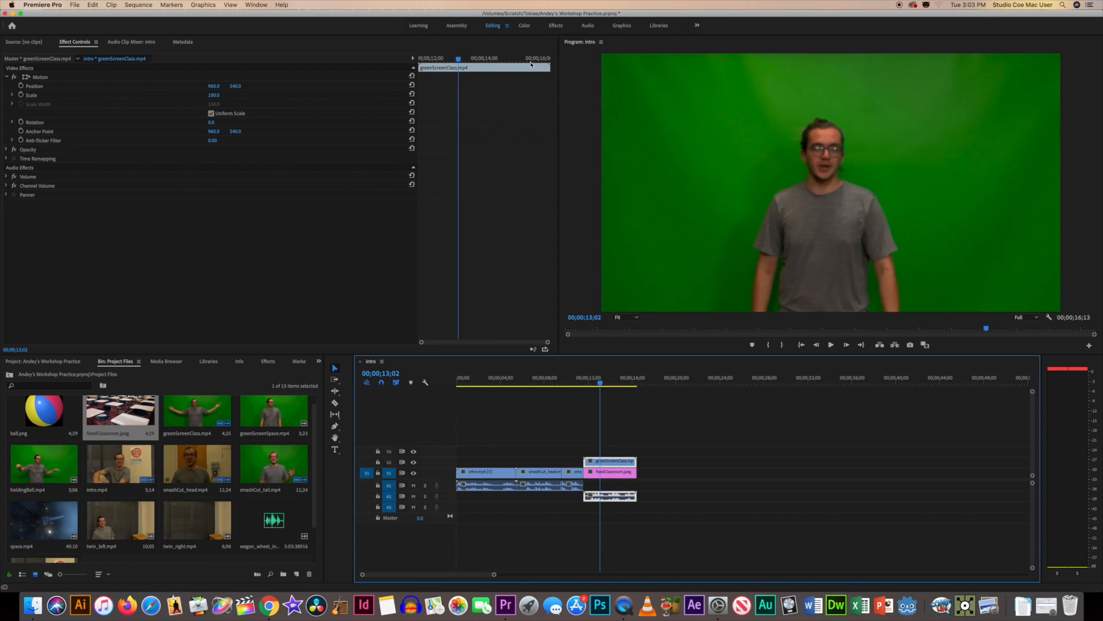
Switch to the Effects workspace, search the effects for "ultra key" and apply Ultra Key to the greenScreenClass clip on V2
left_click(555, 26)
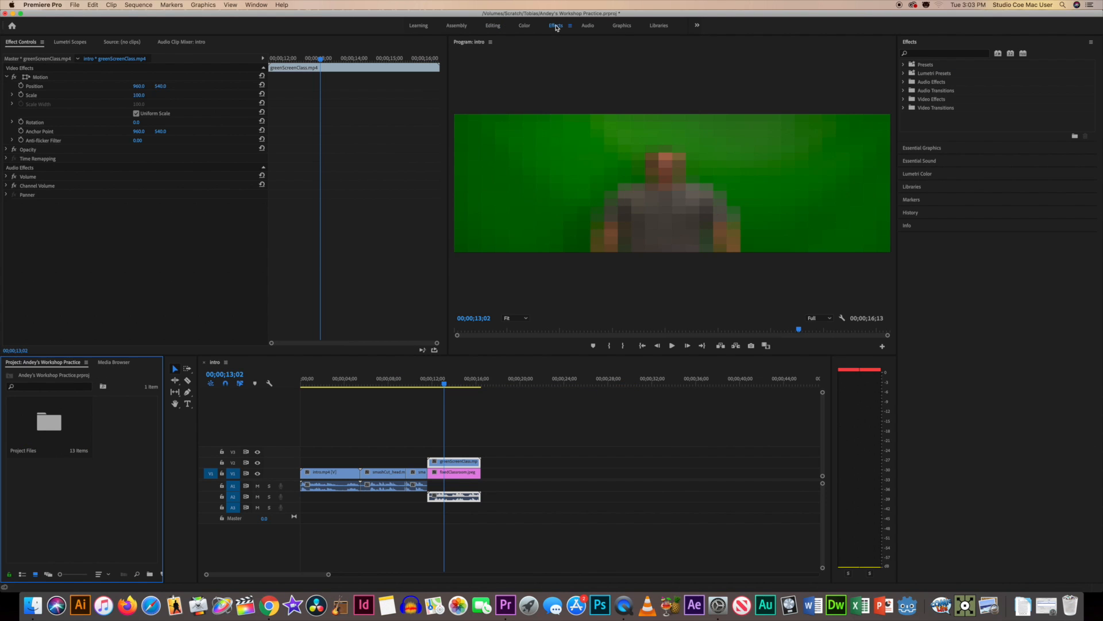
left_click(921, 55)
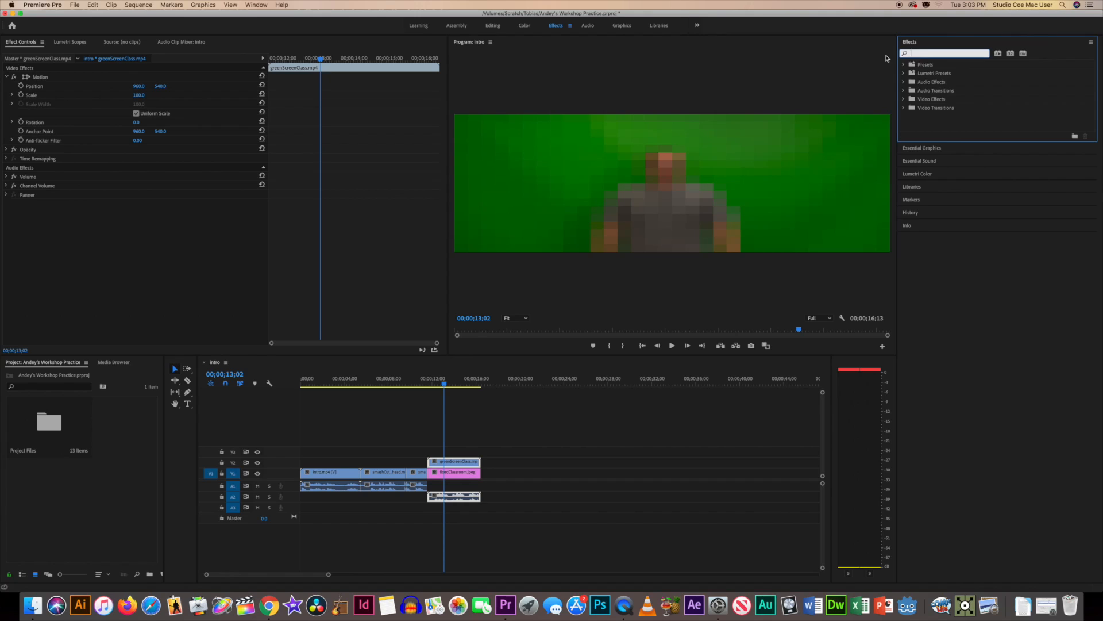
type("ultra key")
key("Return")
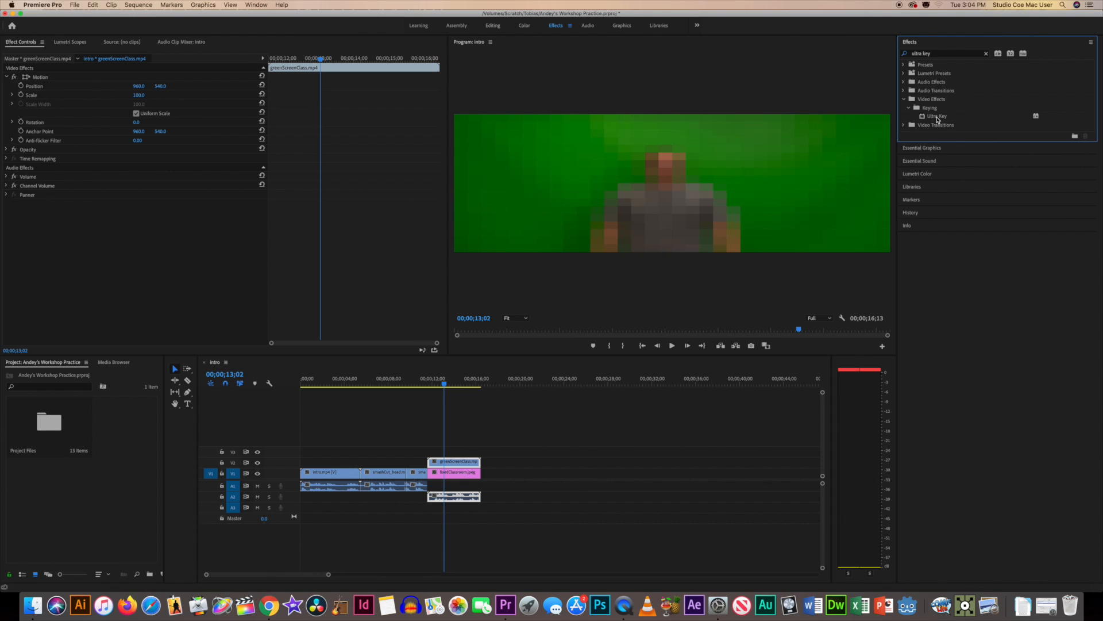
left_click_drag(939, 118, 458, 463)
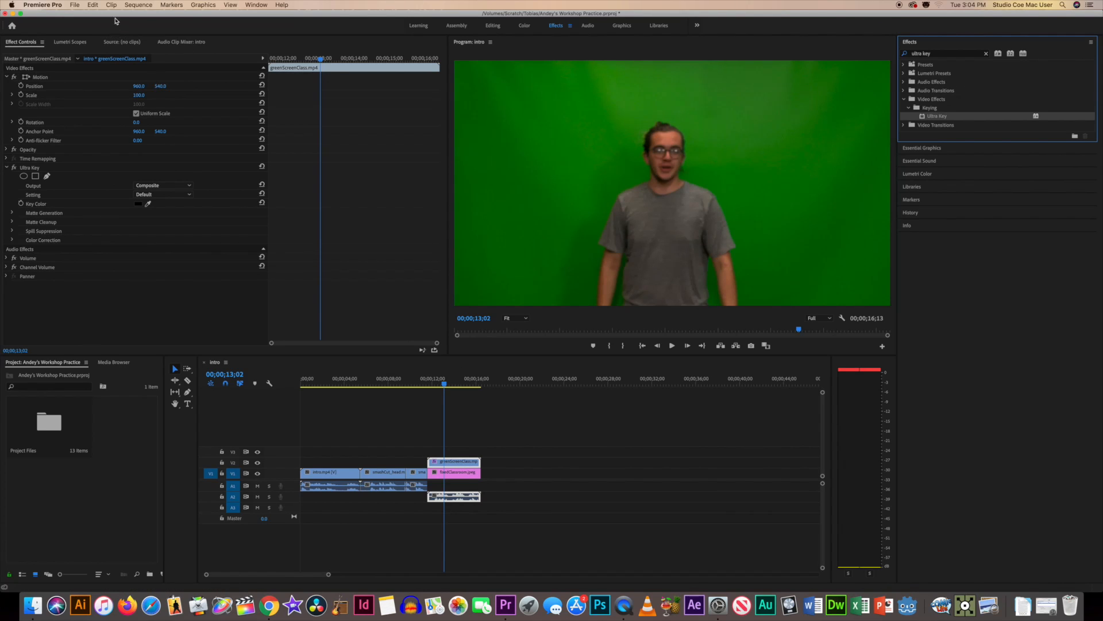
Reselect the greenScreenClass clip to show its effect settings, and undo applying the Ultra Key effect
left_click_drag(116, 18, 124, 19)
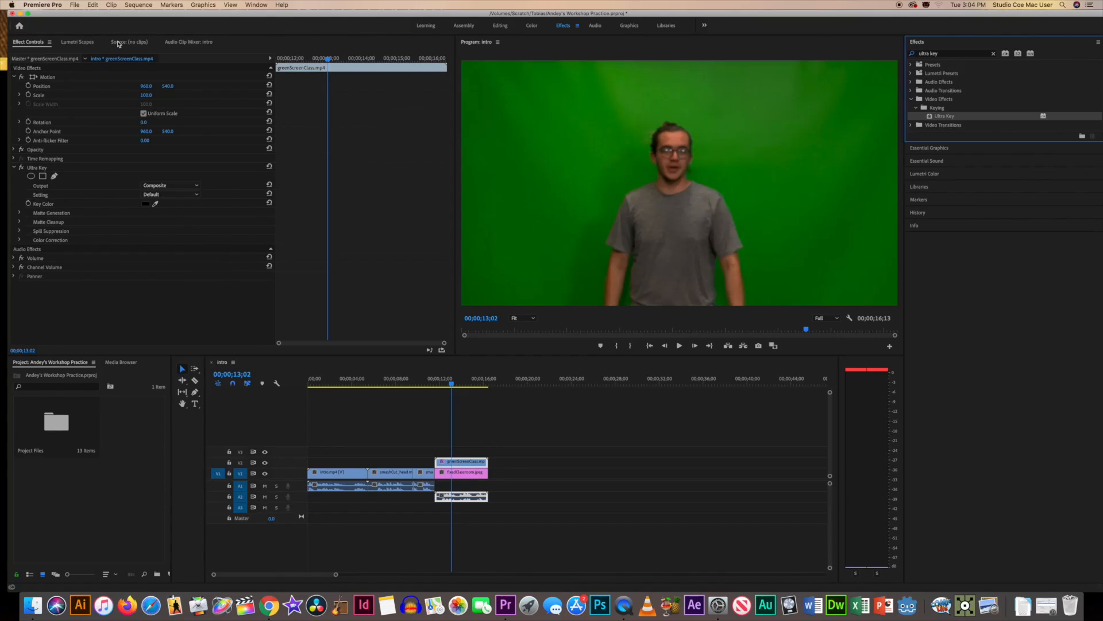
left_click(120, 42)
left_click(40, 44)
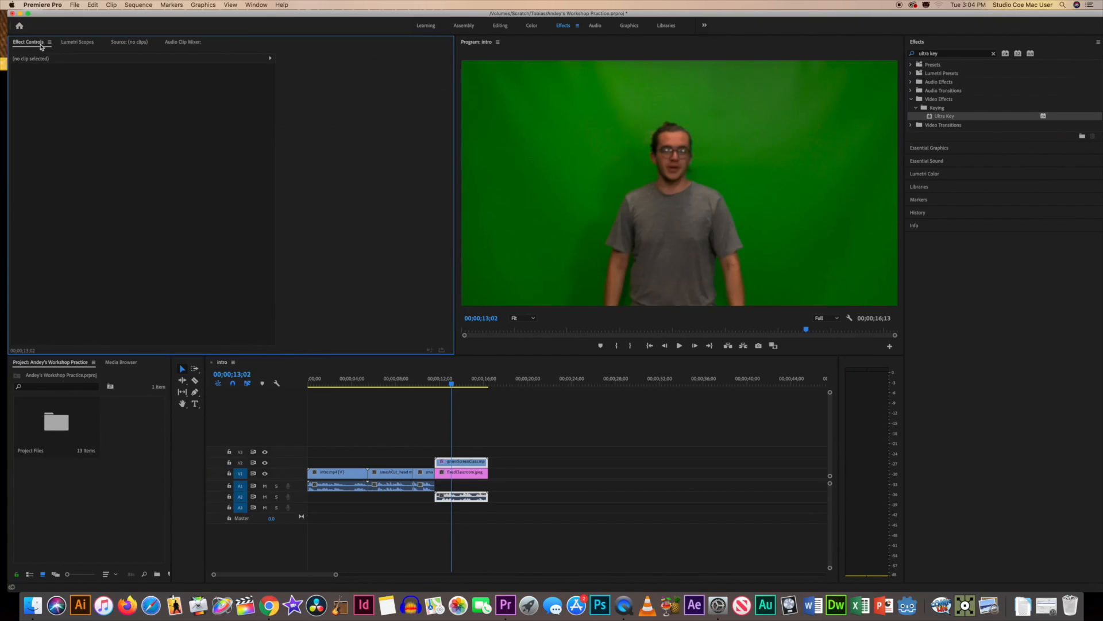
left_click(456, 463)
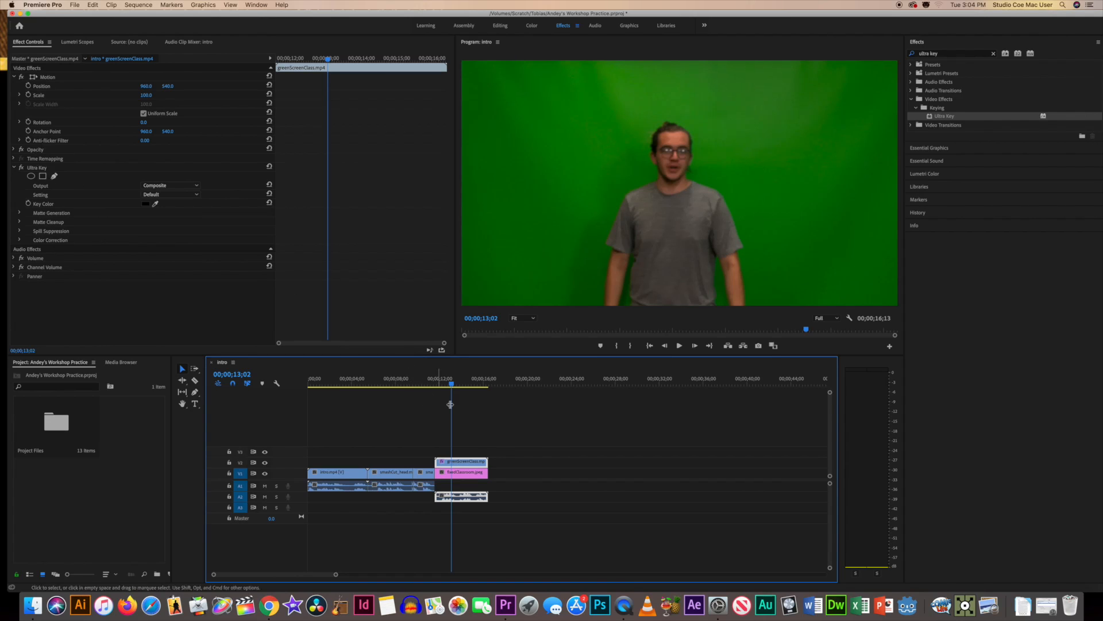
key("super+z")
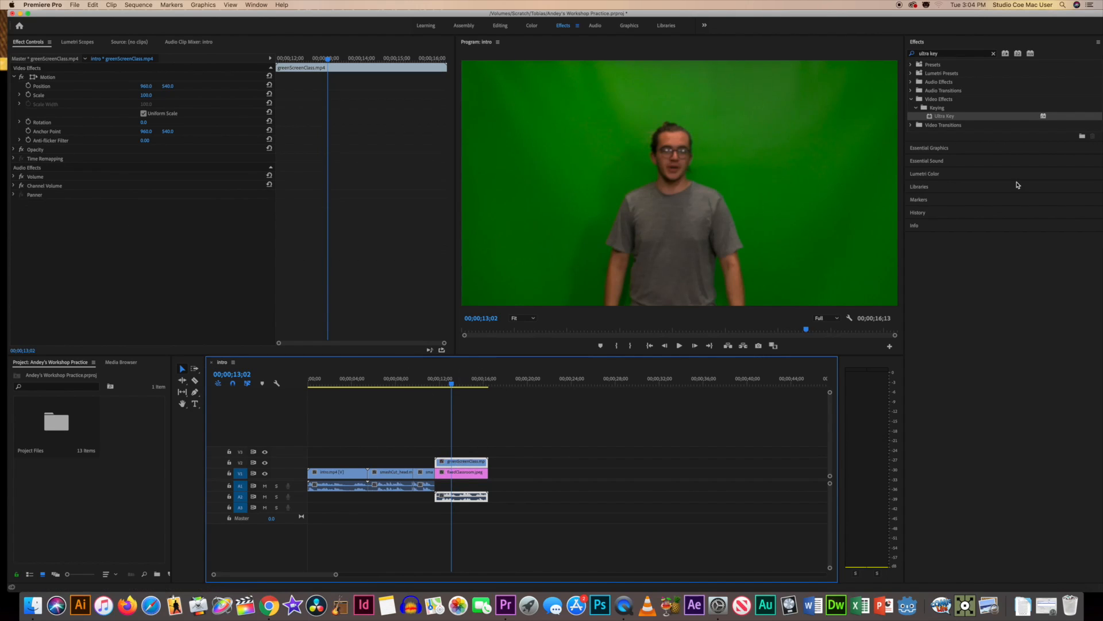
Apply Ultra Key to the greenScreenClass clip on V2 and sample its key color from the green backdrop beside the presenter
left_click(927, 118)
left_click_drag(928, 117, 462, 466)
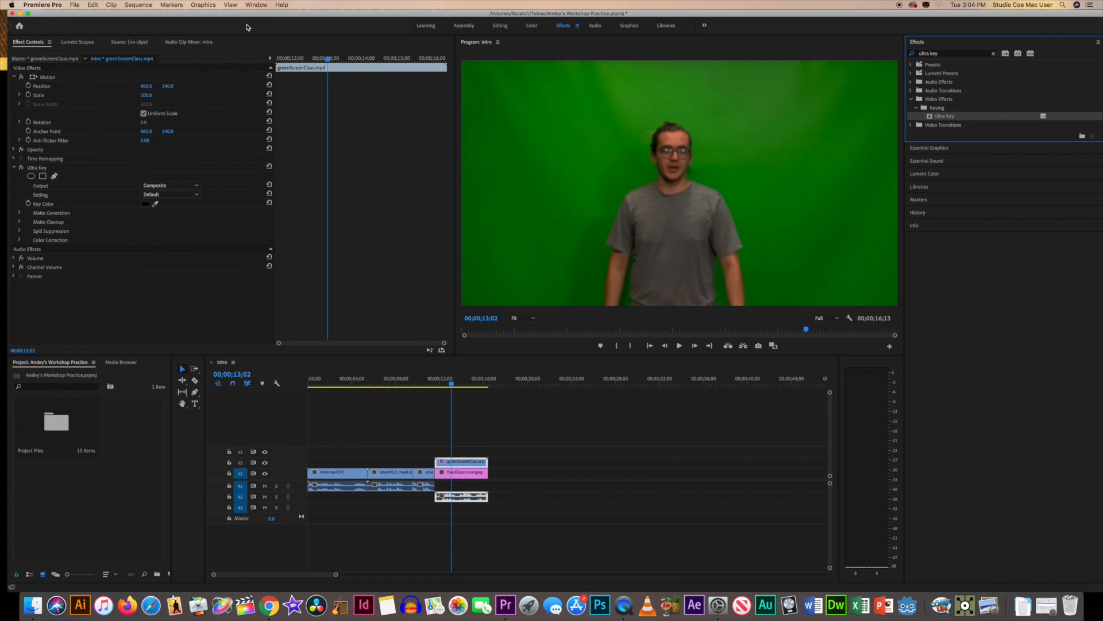
left_click_drag(247, 16, 240, 18)
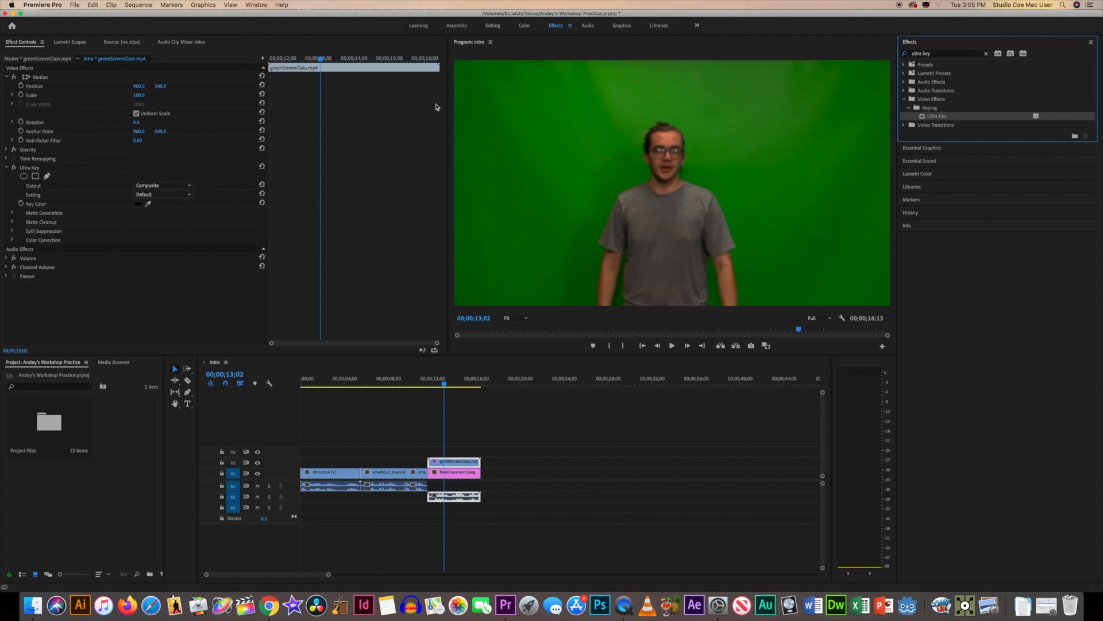
left_click(148, 204)
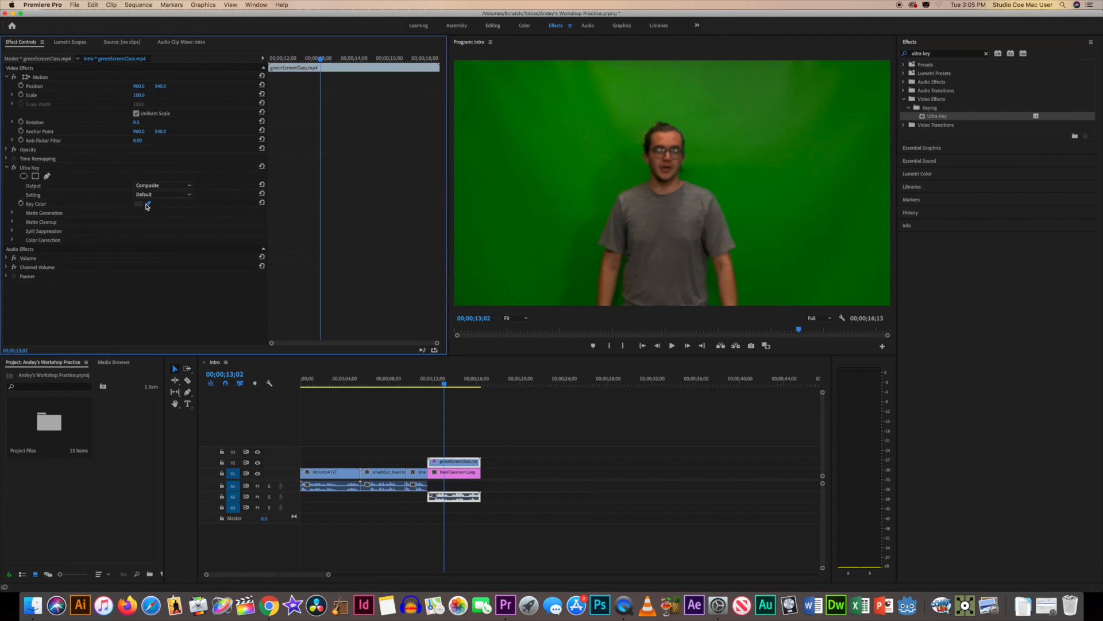
left_click(774, 175)
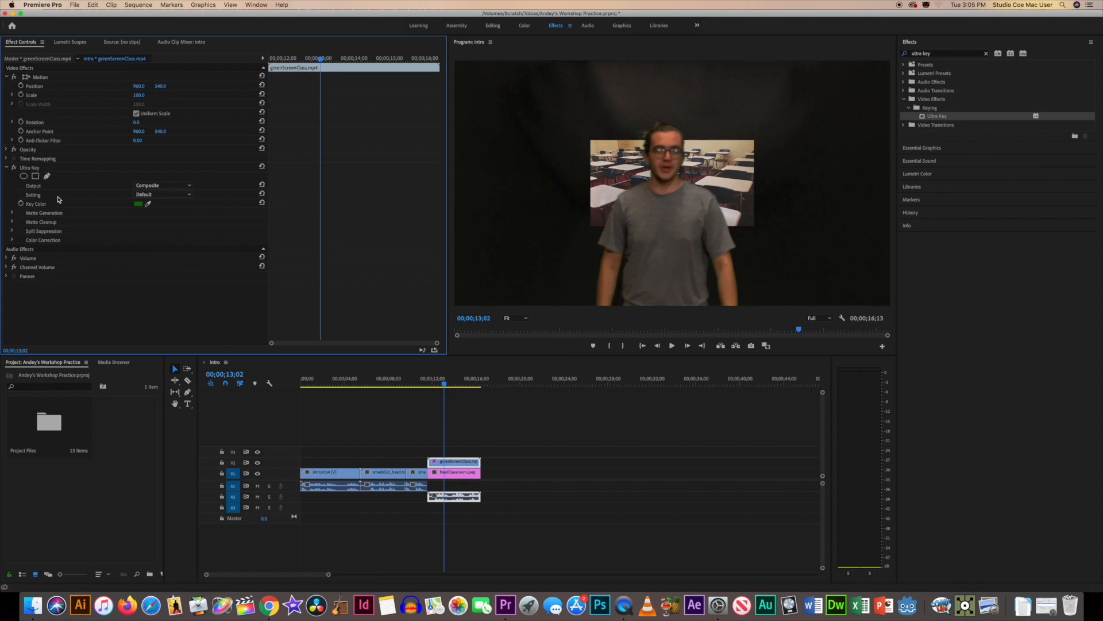
Scale the fixedClassroom.jpeg clip on V1 to 300, undo that, and set its scale to 295 instead
left_click(469, 475)
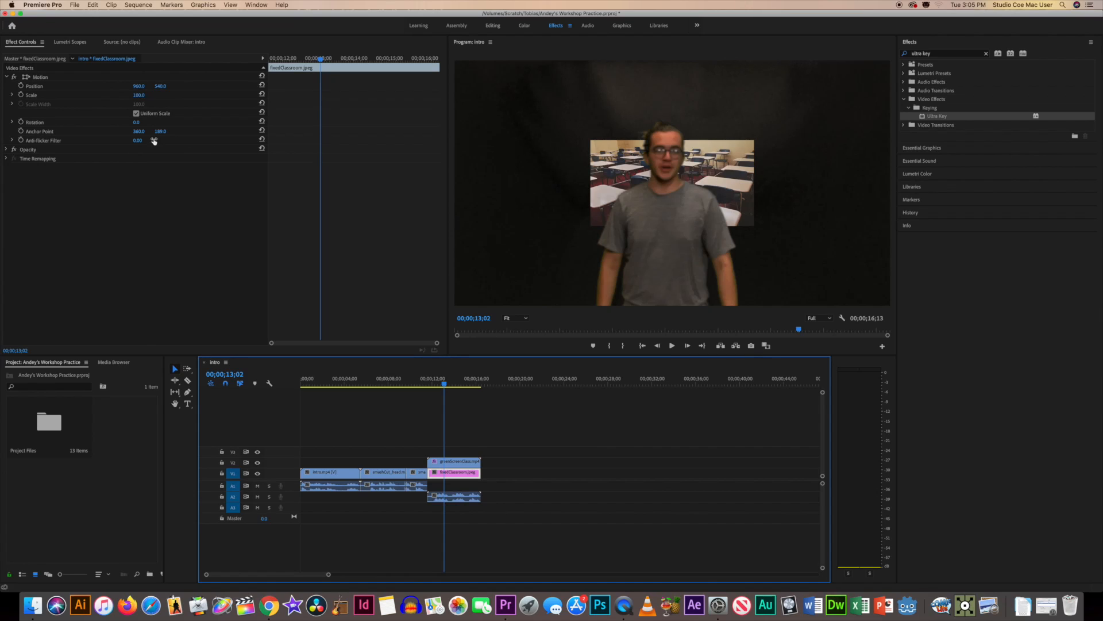
left_click(143, 95)
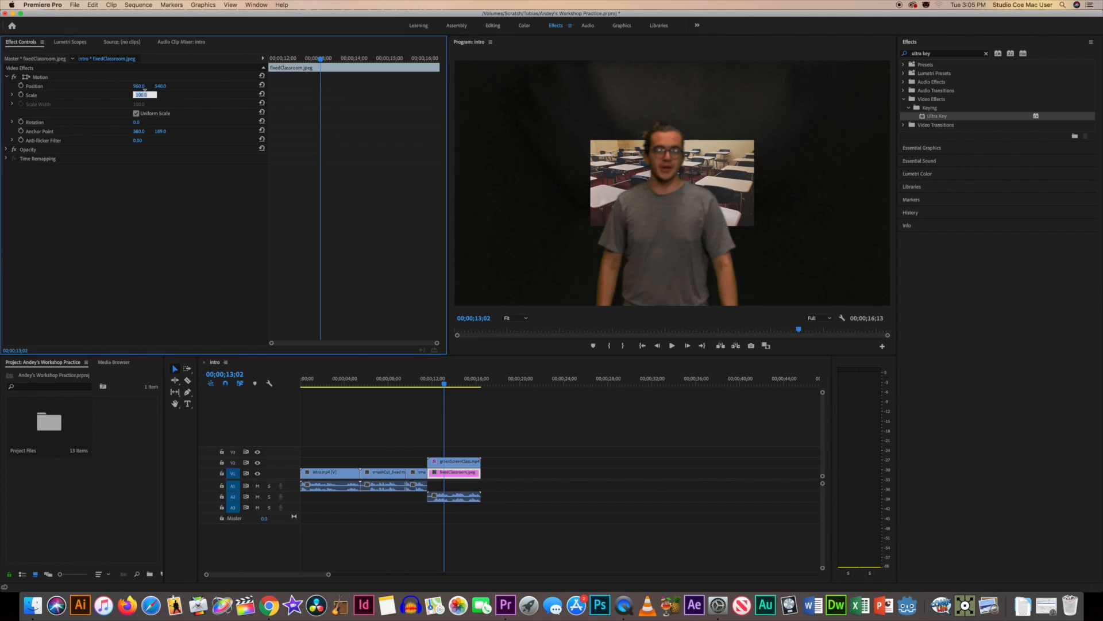
type("300")
key("Return")
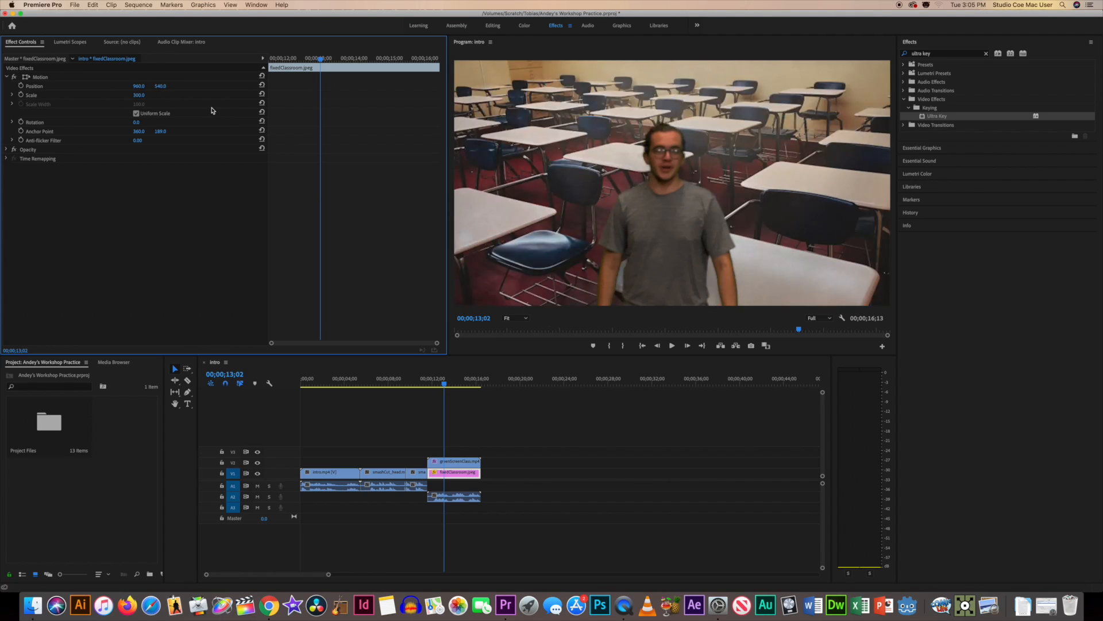
key("super+z")
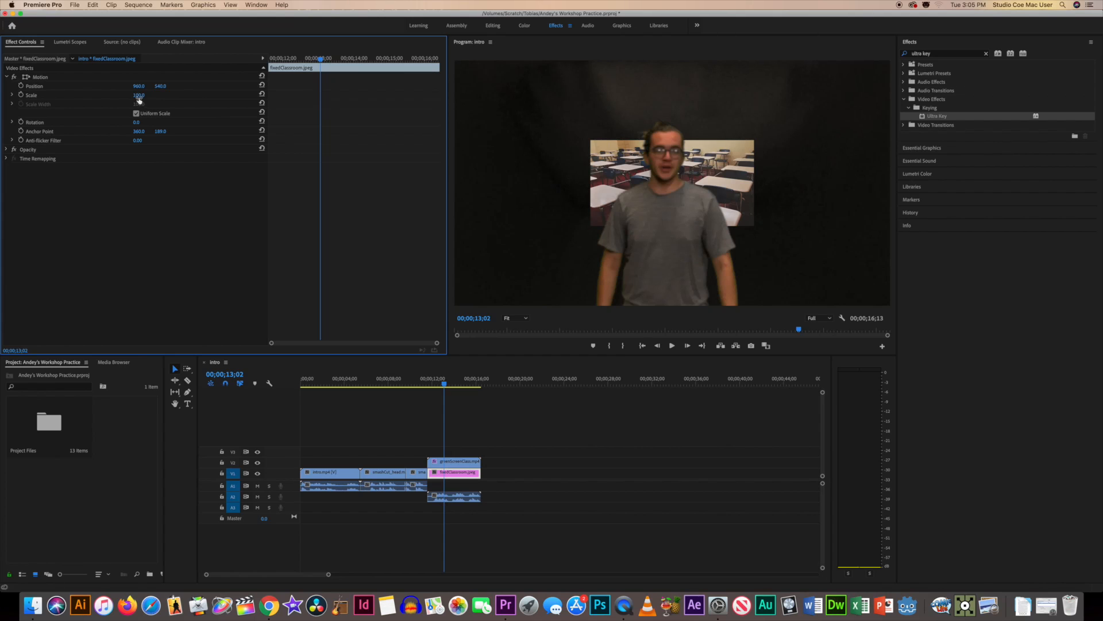
left_click_drag(139, 95, 250, 96)
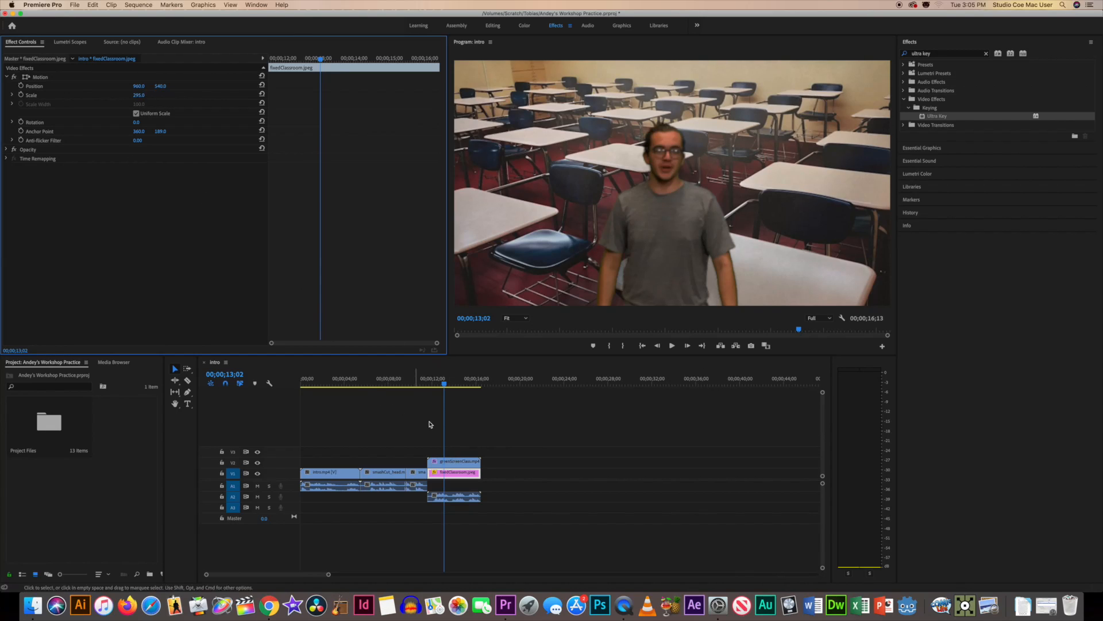
Select the greenScreenClass clip and examine Ultra Key's Matte Generation and Spill Suppression settings, leaving only Matte Generation expanded
left_click(463, 463)
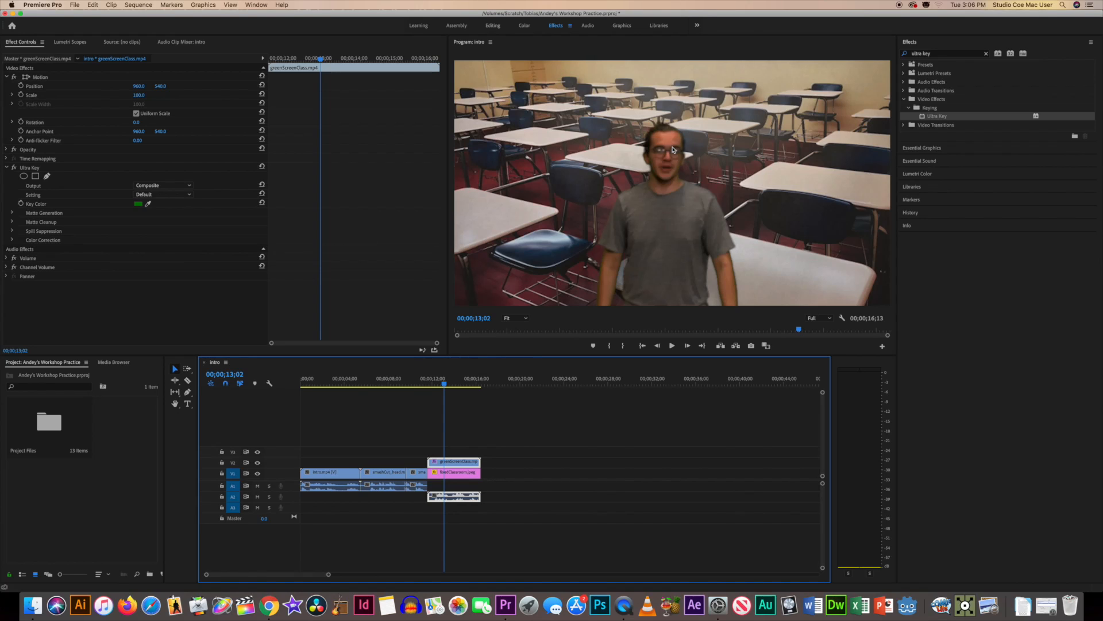
left_click(12, 214)
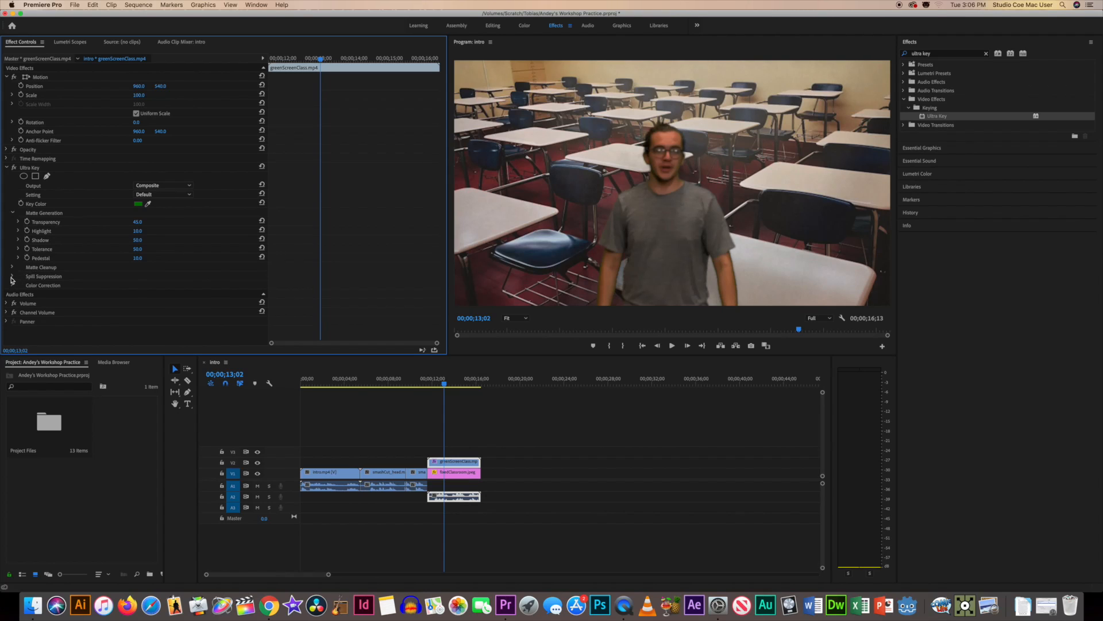
left_click(12, 277)
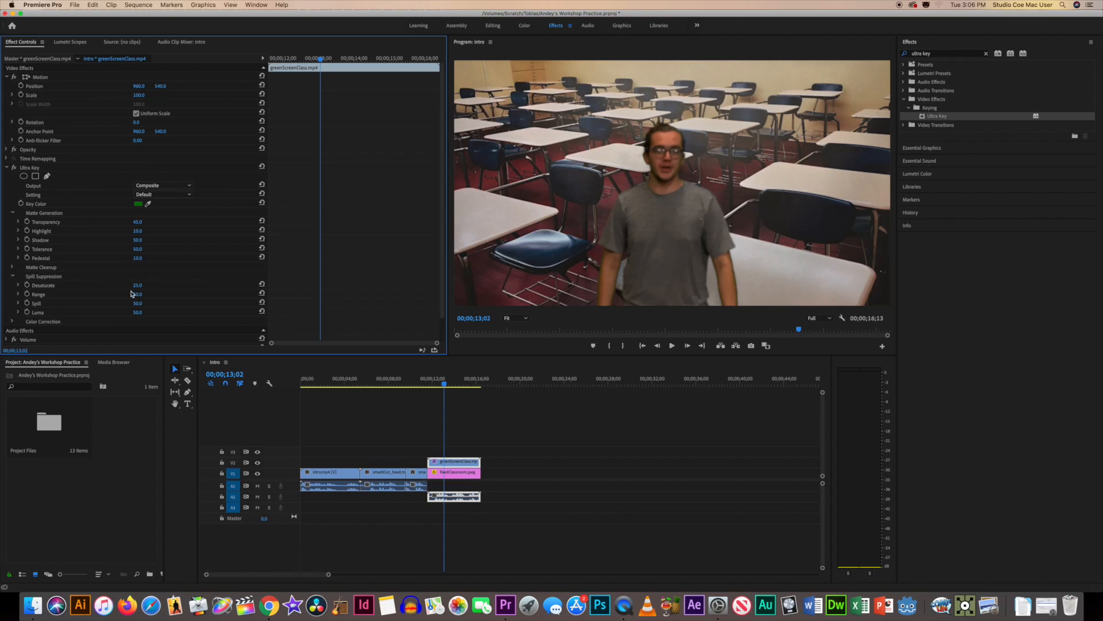
left_click_drag(136, 285, 145, 285)
left_click(13, 276)
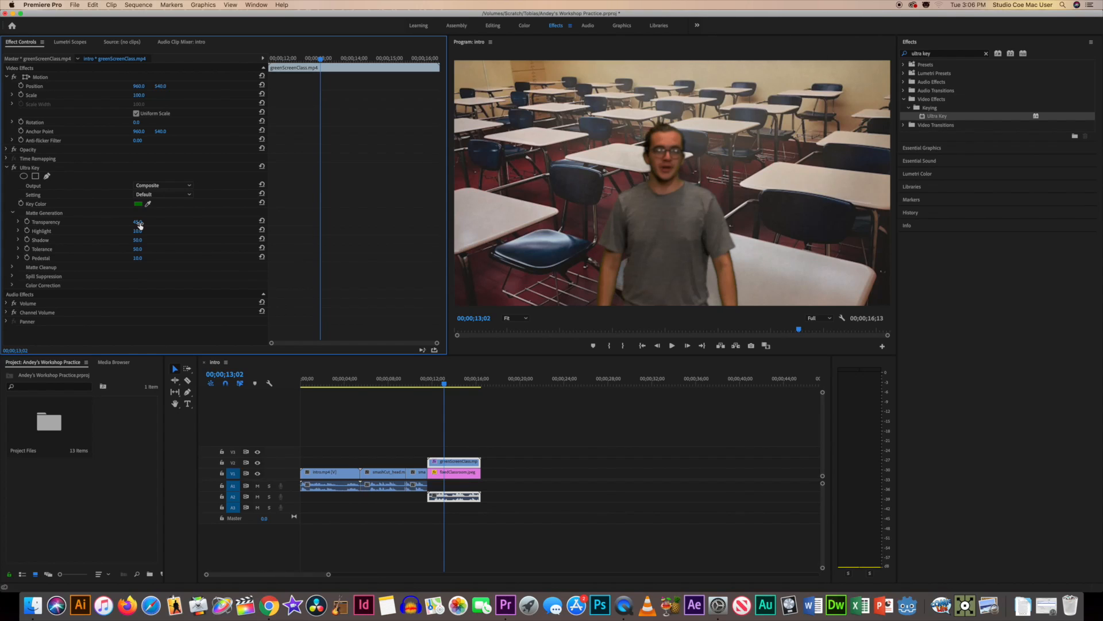
Try Ultra Key Transparency at 0 and 14 and a different Highlight value, undoing the changes
mouse_move(137, 222)
left_mouse_down()
mouse_move(169, 222)
mouse_move(136, 222)
left_mouse_up()
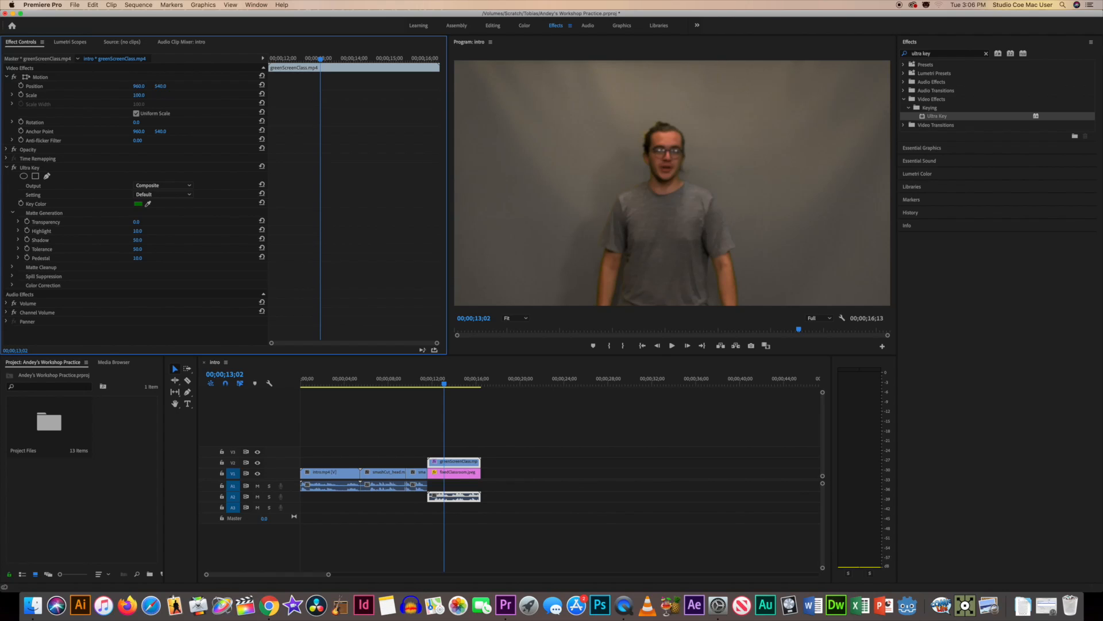
left_click_drag(136, 221, 145, 222)
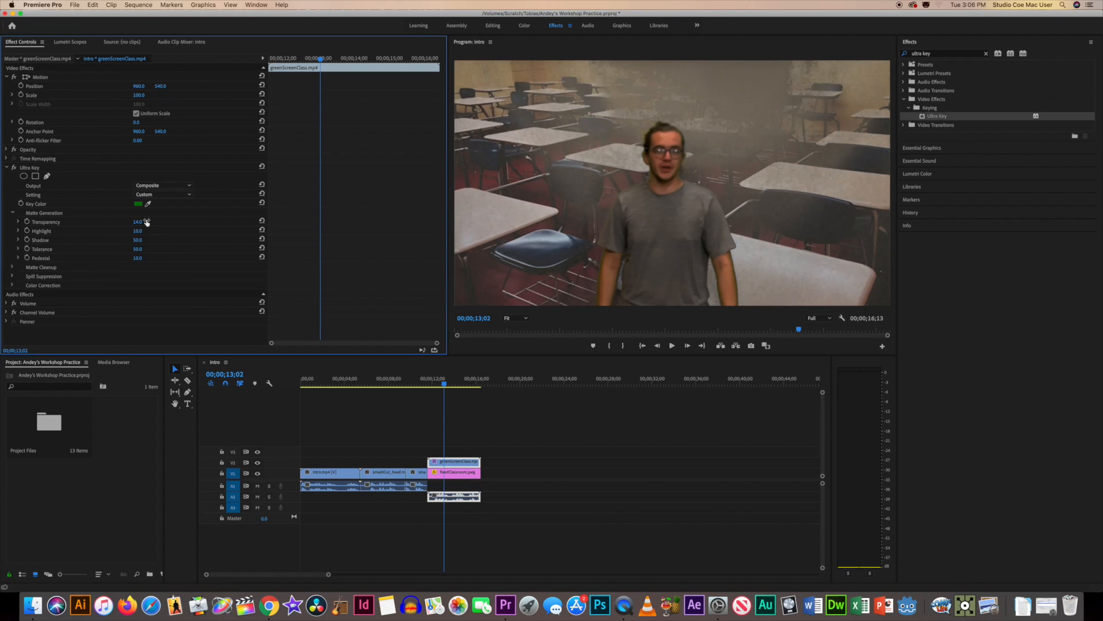
key("cmd+z")
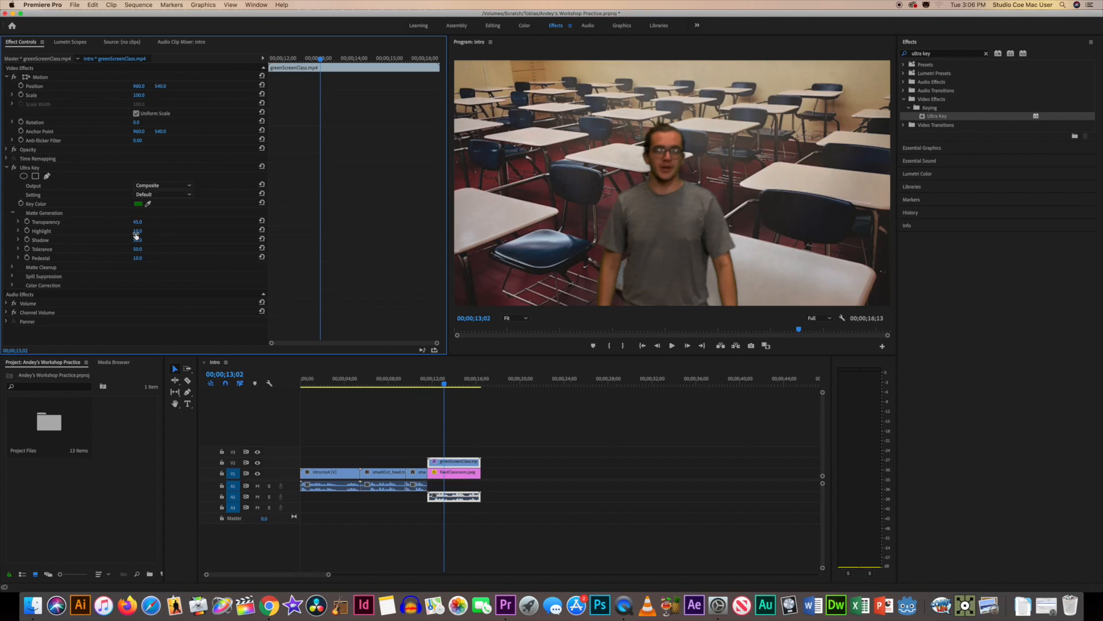
left_click_drag(137, 234, 109, 230)
key("super+z")
Set Ultra Key's Matte Generation Shadow to 40 and Pedestal to 100, after trying Shadow at 0 and 45
mouse_move(137, 241)
left_mouse_down()
mouse_move(160, 242)
mouse_move(137, 241)
left_mouse_up()
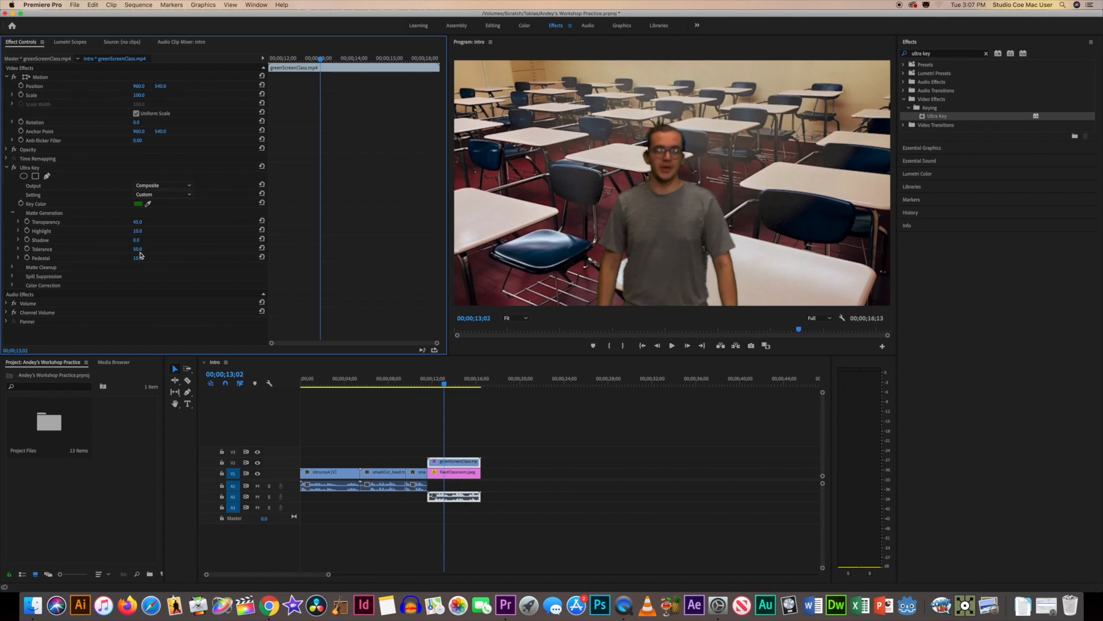
left_click_drag(136, 240, 163, 240)
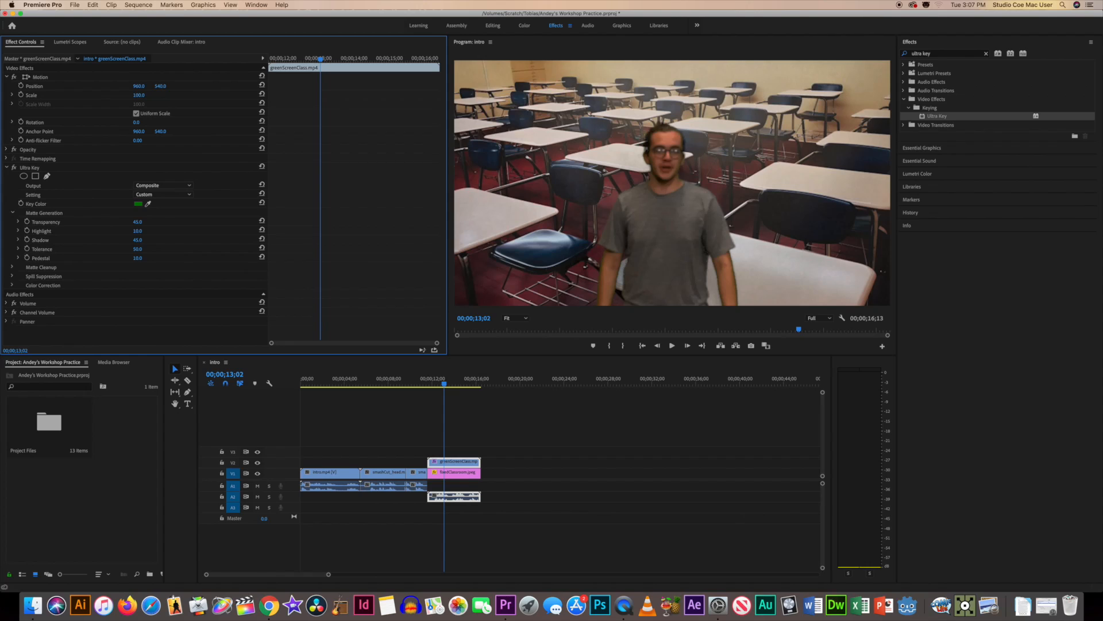
left_click_drag(137, 240, 131, 241)
left_click_drag(138, 260, 189, 259)
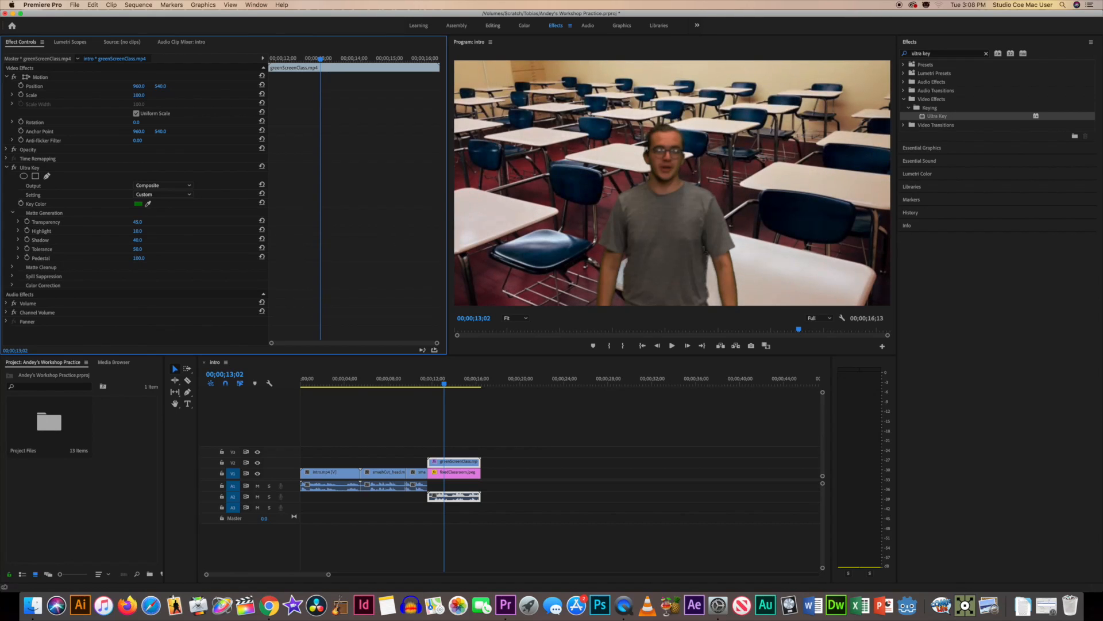
Set Ultra Key's Matte Cleanup Choke to 55 and raise the Matte Generation Shadow to 53
left_click(13, 213)
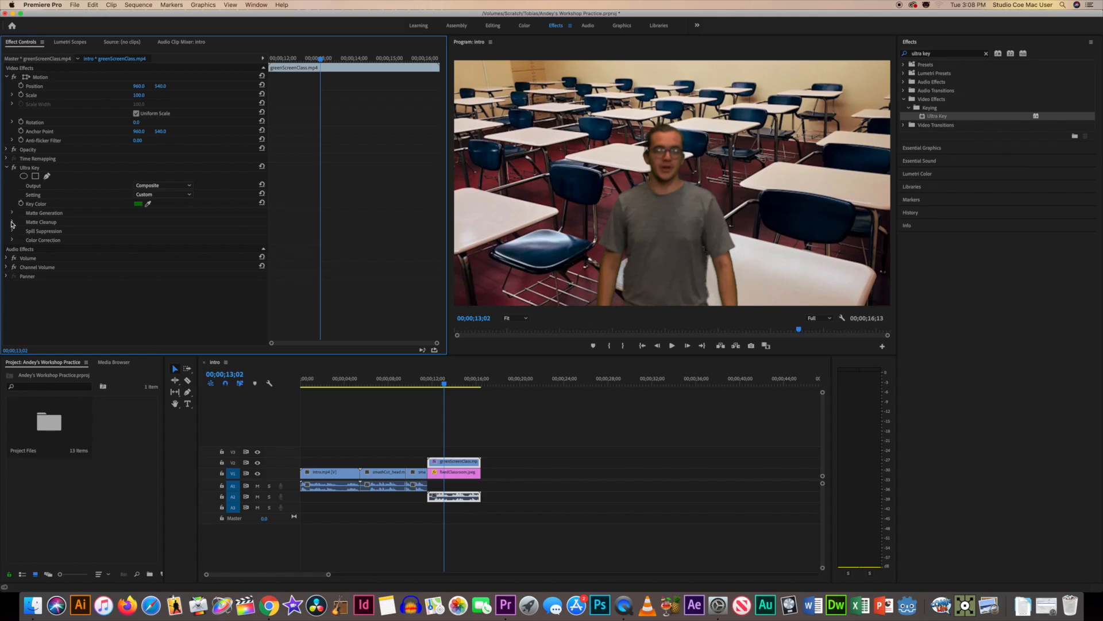
left_click(11, 222)
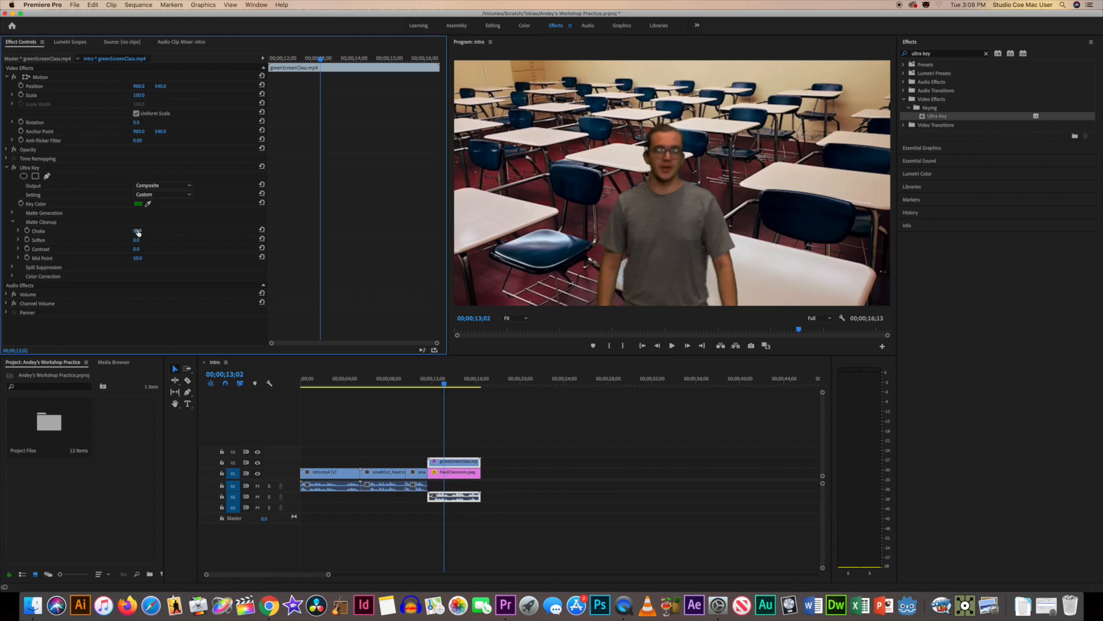
mouse_move(138, 232)
left_mouse_down()
mouse_move(172, 232)
mouse_move(138, 230)
left_mouse_up()
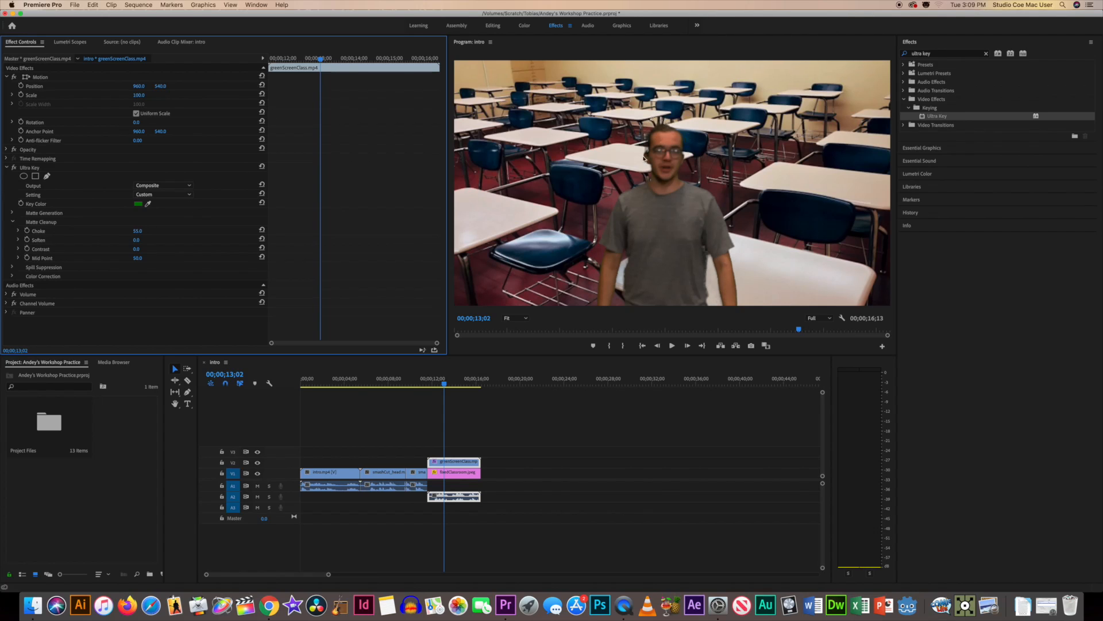
left_click(12, 213)
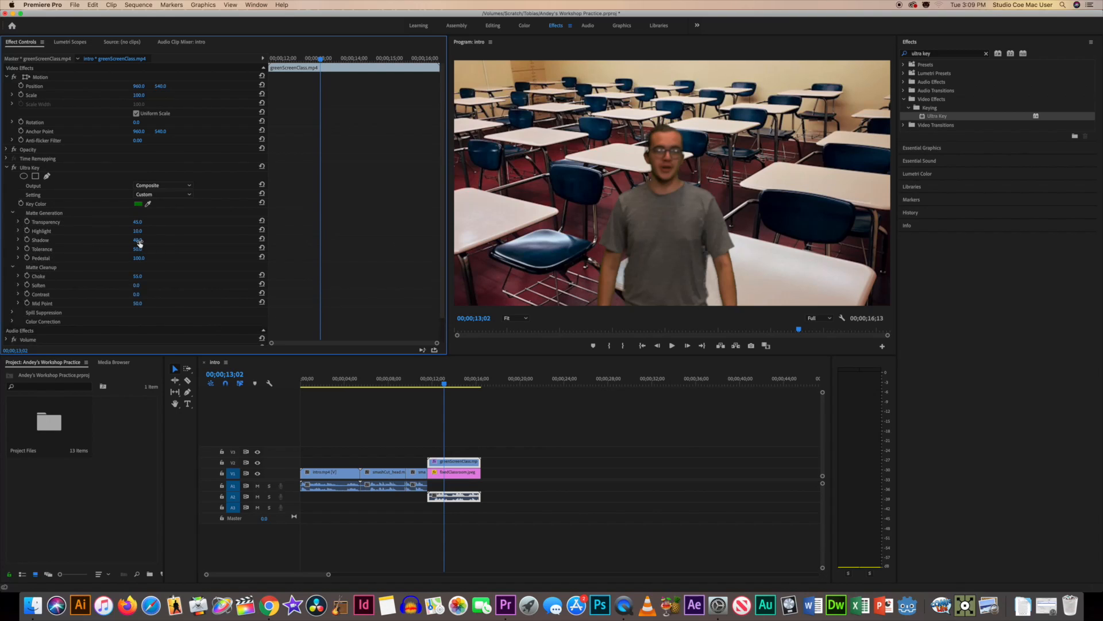
left_click_drag(137, 240, 145, 240)
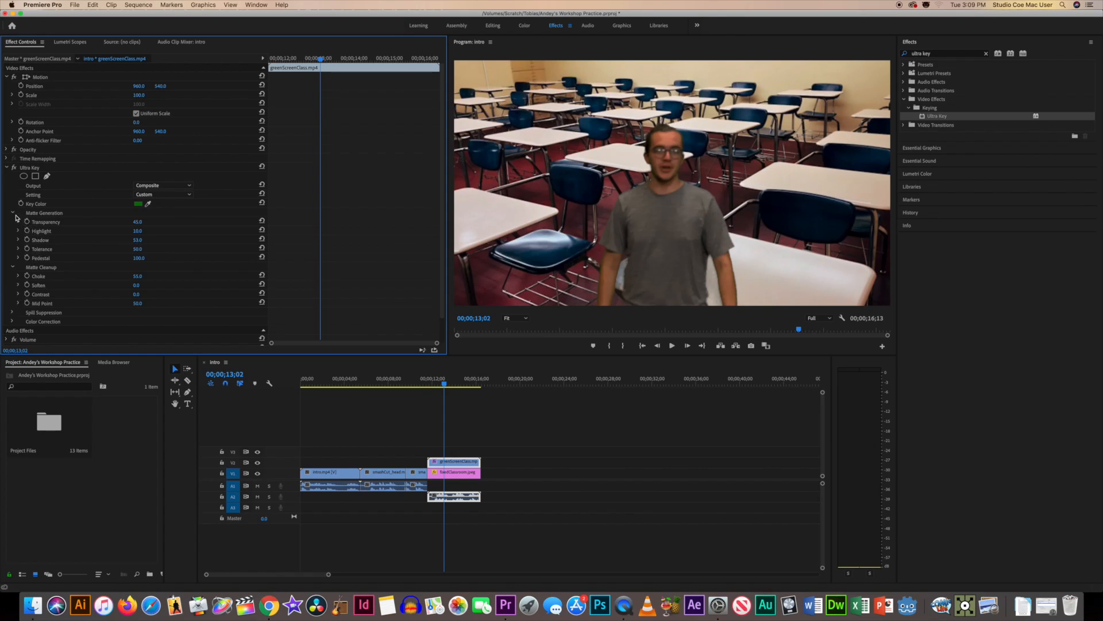
left_click(13, 214)
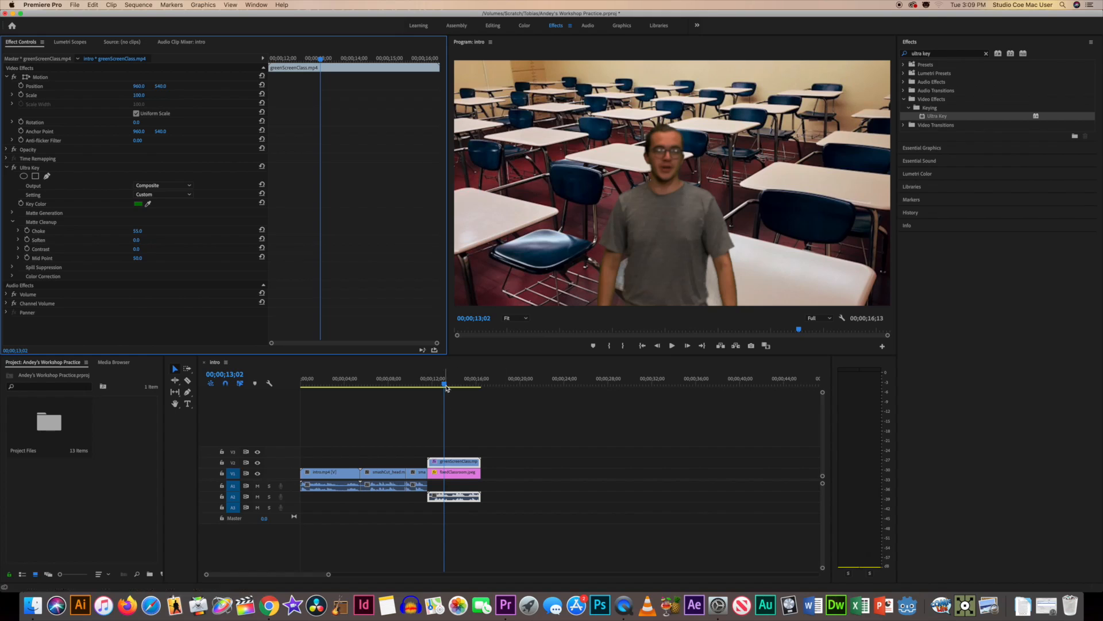
At 00;00;13;25, set Ultra Key's Matte Cleanup Soften to 9, Contrast to 13 and Mid Point to 89
left_click_drag(446, 385, 451, 387)
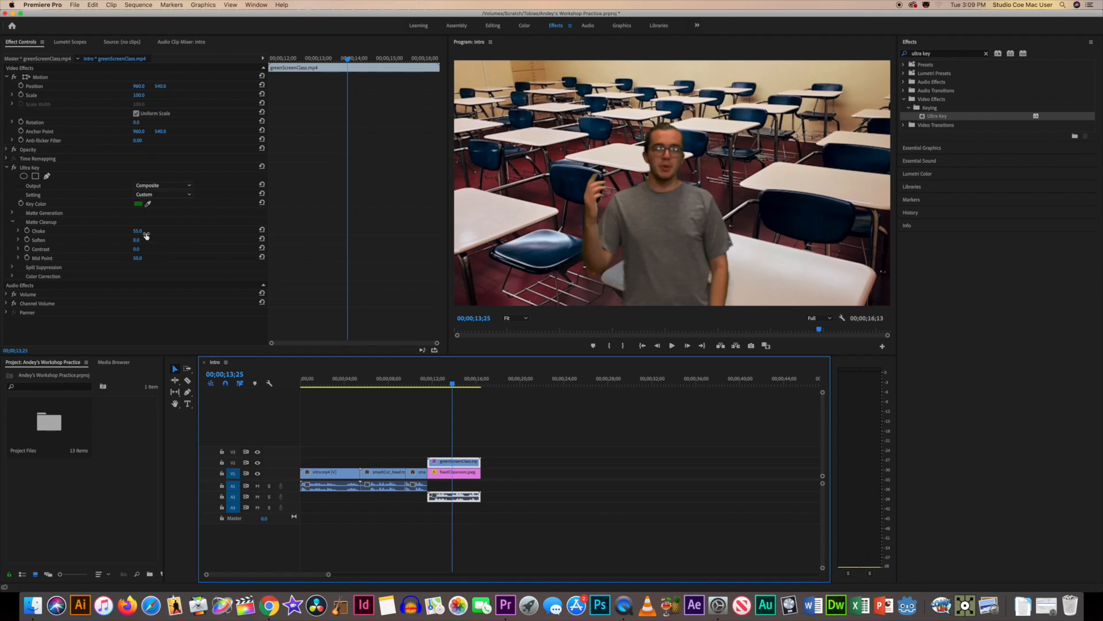
mouse_move(138, 241)
left_mouse_down()
mouse_move(197, 241)
mouse_move(140, 241)
left_mouse_up()
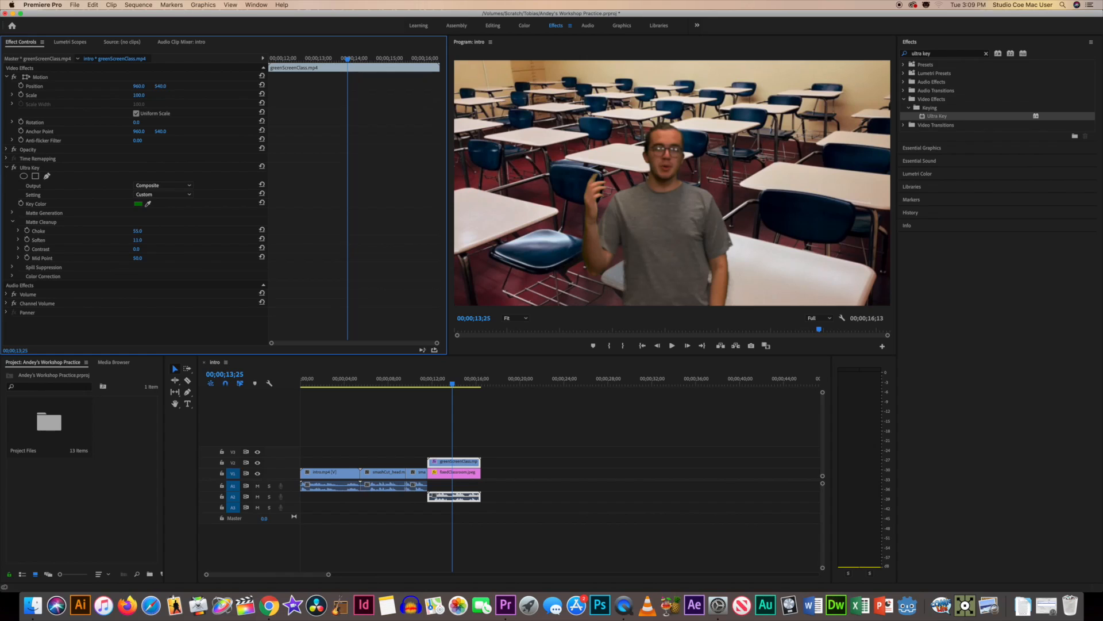
left_click_drag(145, 240, 145, 240)
mouse_move(136, 249)
left_mouse_down()
mouse_move(194, 248)
mouse_move(141, 248)
left_mouse_up()
mouse_move(137, 258)
left_mouse_down()
mouse_move(124, 258)
mouse_move(166, 258)
mouse_move(118, 258)
left_mouse_up()
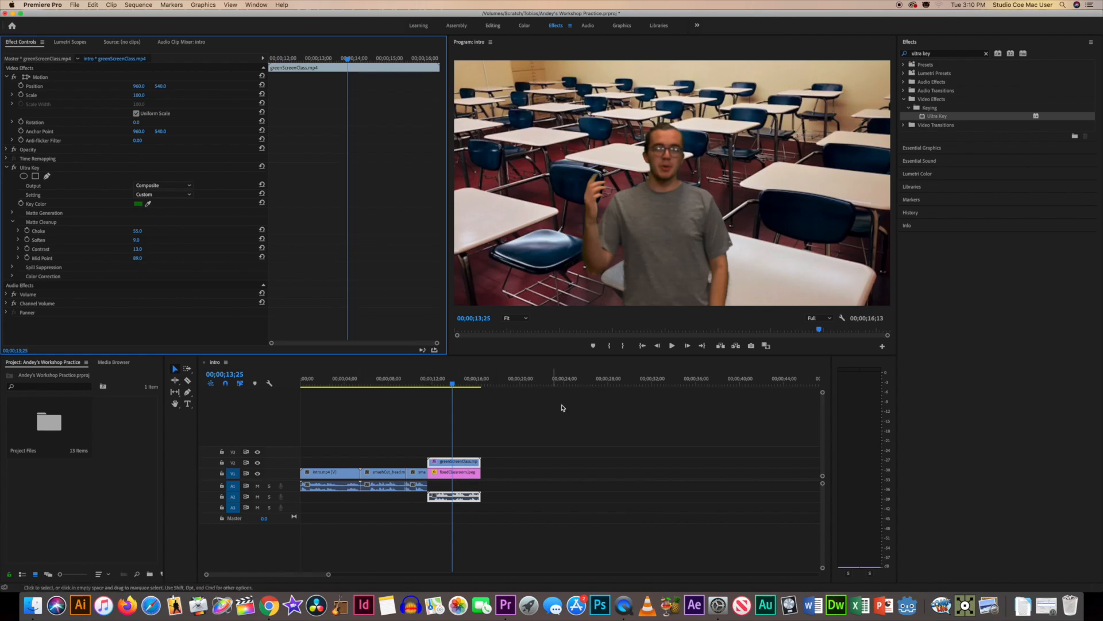
At 00;00;14;27, set Ultra Key's Choke to 84, and check the keyed clip at 00;00;12;07
left_click_drag(454, 386, 466, 390)
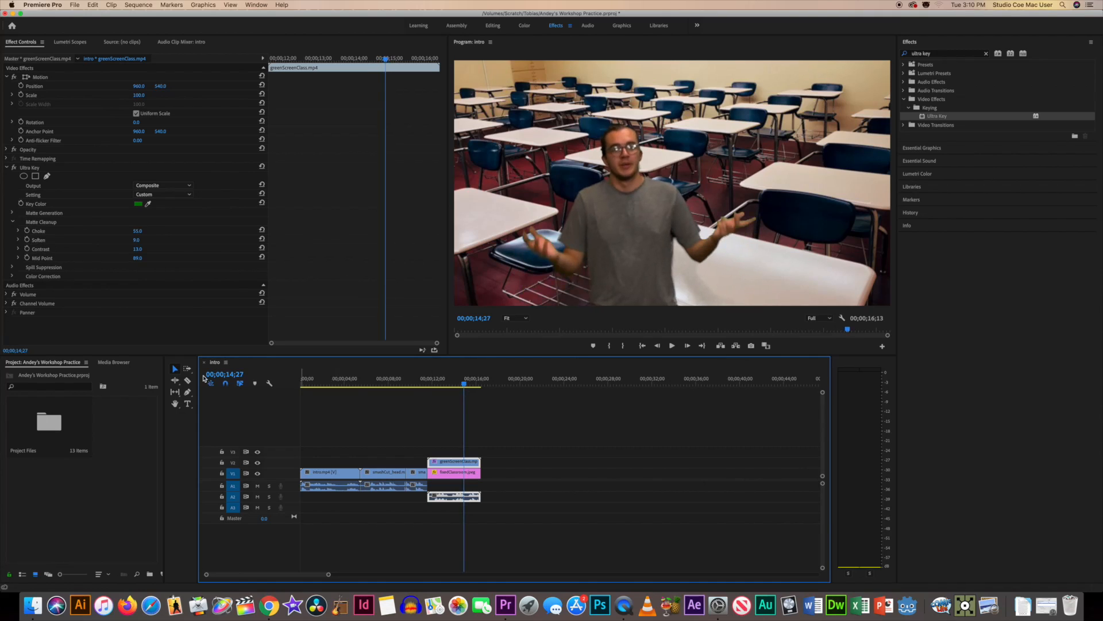
left_click_drag(137, 232, 138, 232)
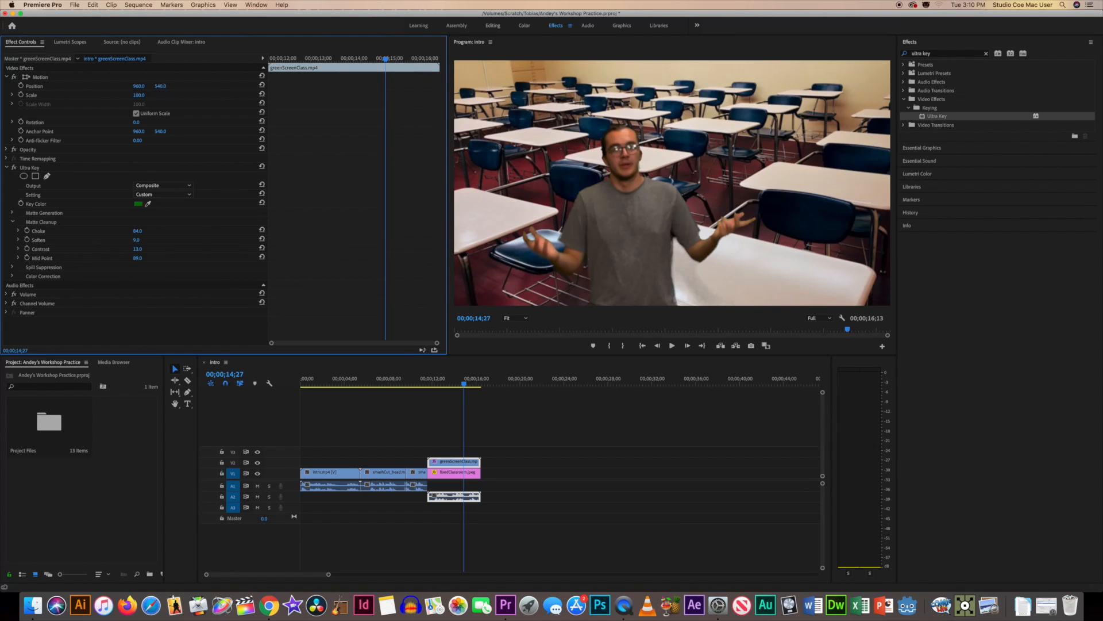
left_click(12, 221)
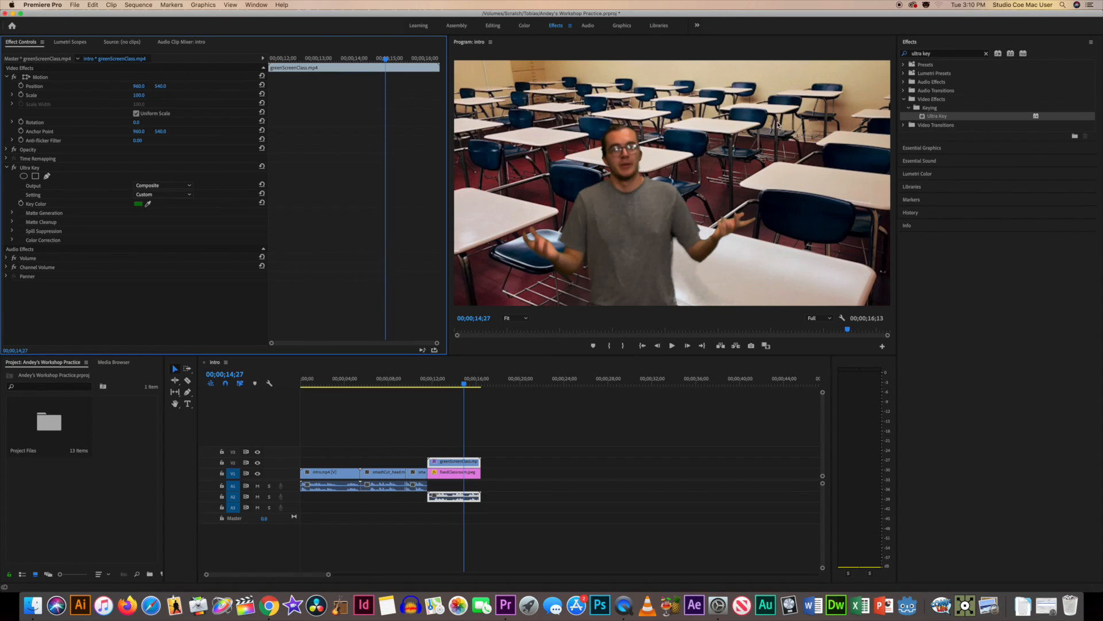
left_click_drag(469, 384, 434, 400)
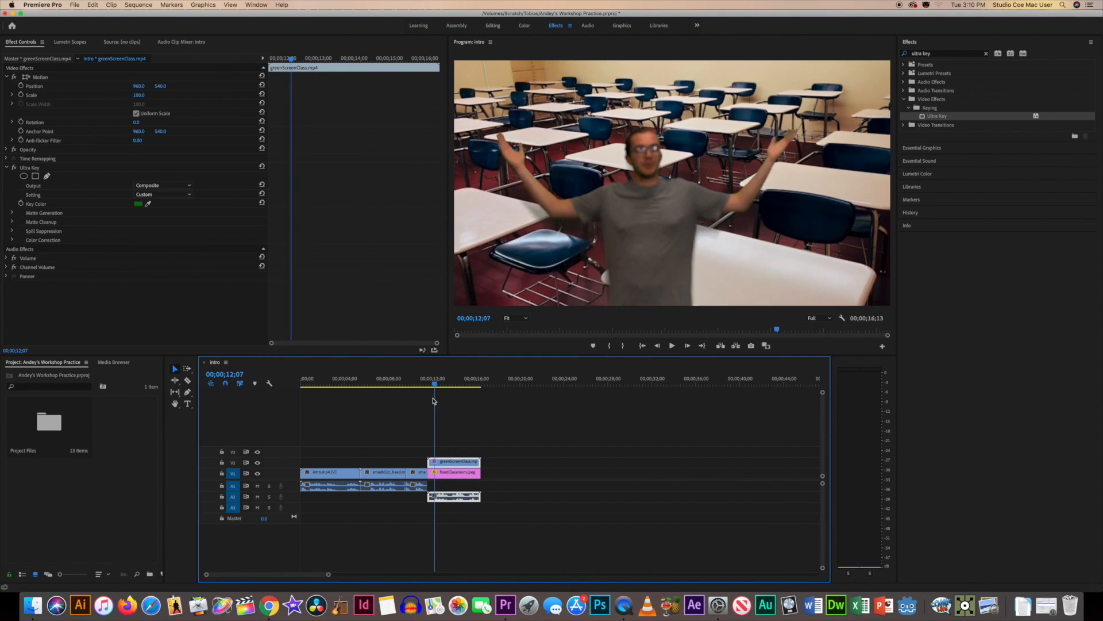
Add greenScreenSpace.mp4 from the Project Files bin to V2 directly after the greenScreenClass clip, with its audio on A2
double_click(55, 434)
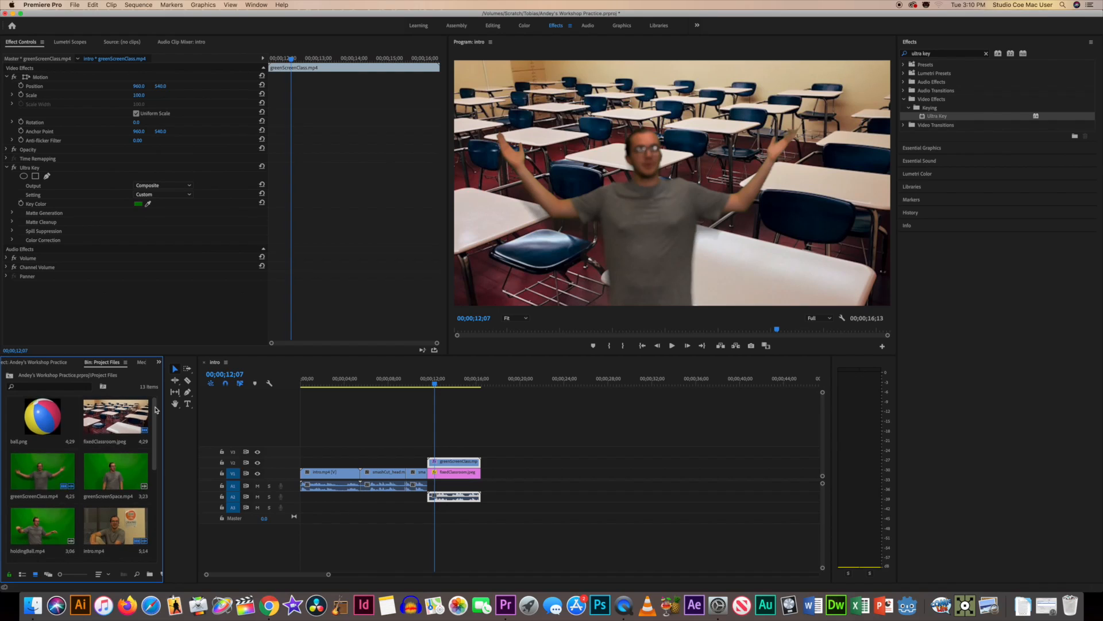
scroll(155, 409, "down", 3)
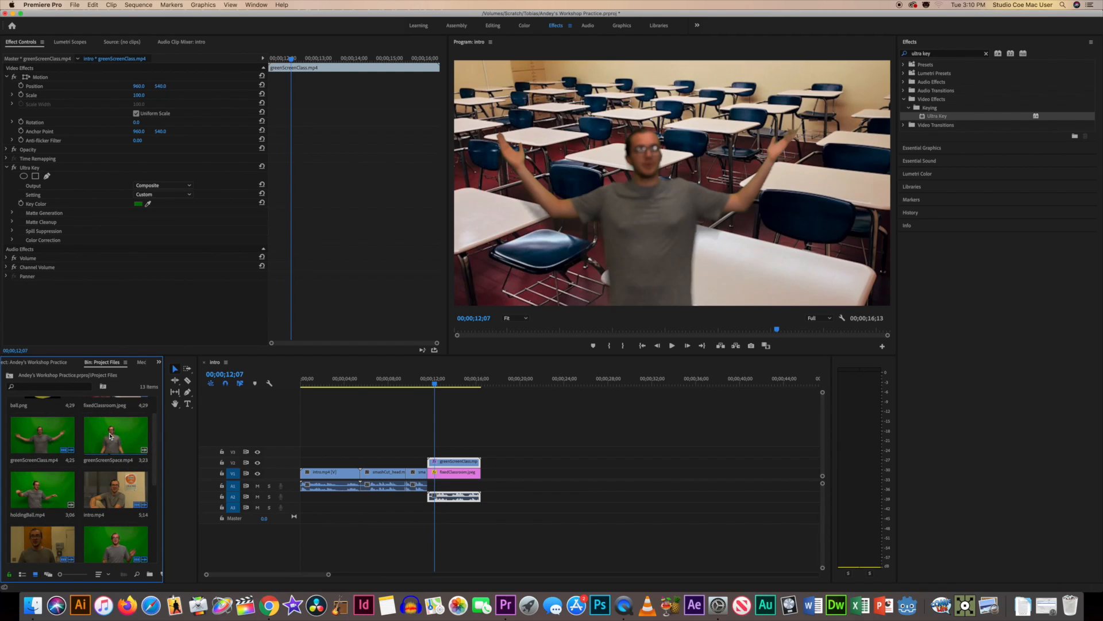
left_click_drag(104, 438, 488, 463)
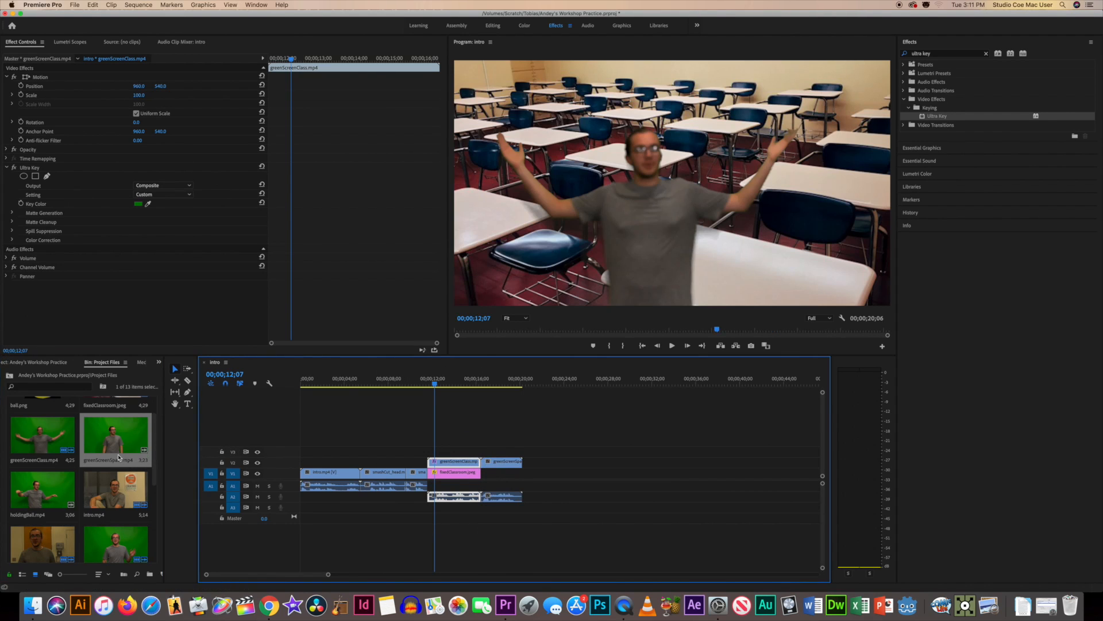
Add space.mp4 to V1 directly after the fixedClassroom image and trim its end to match the end of the greenScreenSpace clip
left_click_drag(154, 460, 154, 511)
left_click_drag(46, 496, 487, 487)
left_click_drag(327, 574, 377, 575)
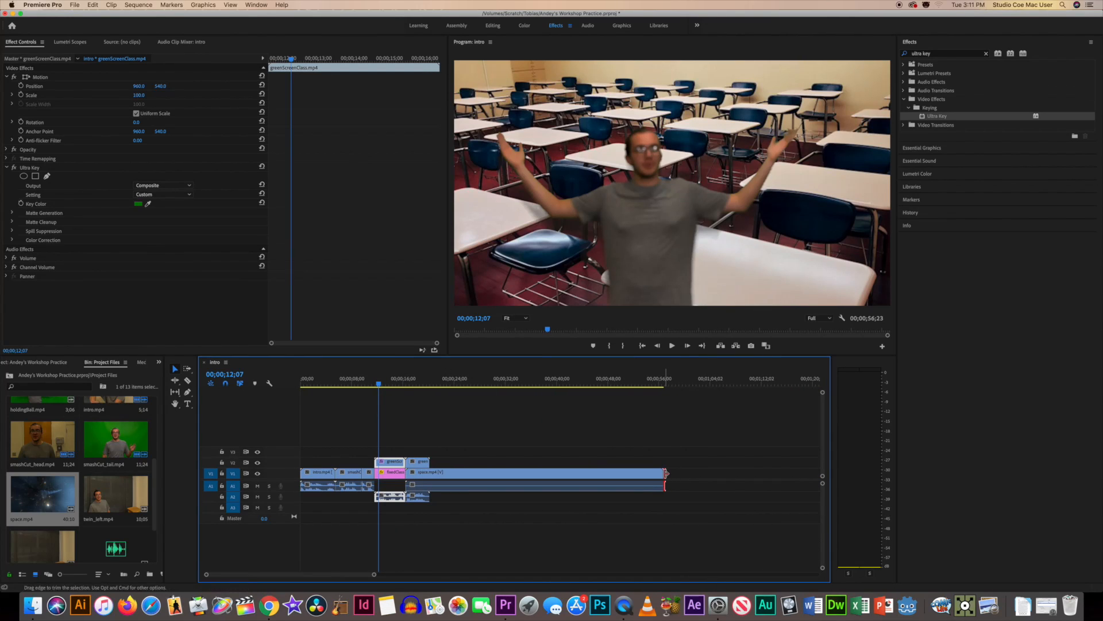
left_click_drag(666, 473, 431, 497)
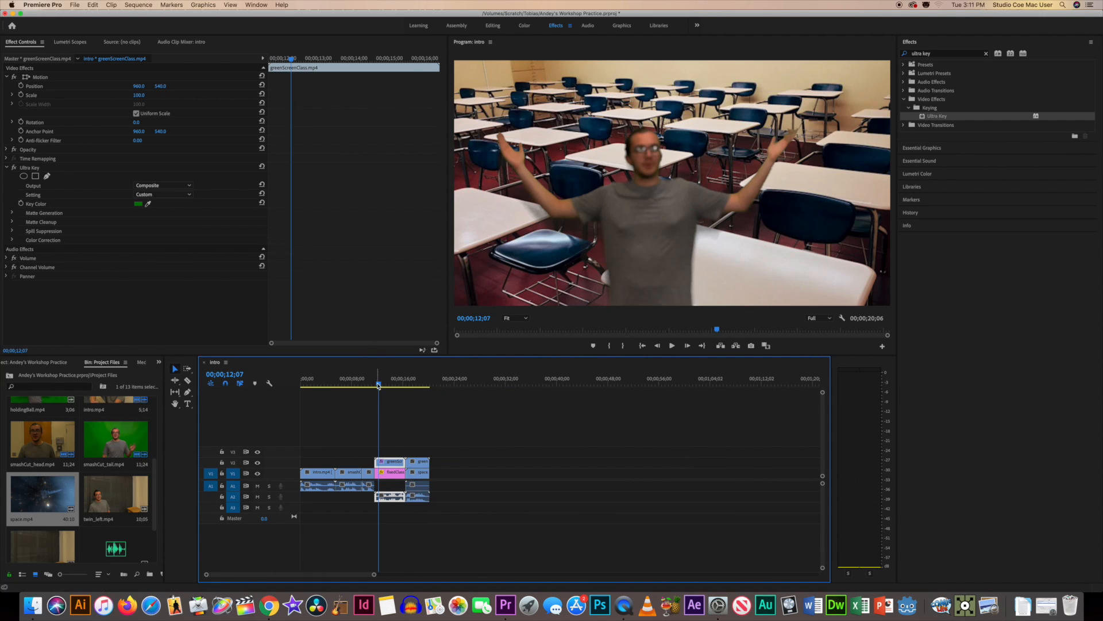
Move the playhead to 00;00;18;11 and copy the keyed greenScreenClass clip on V2
left_click(402, 380)
left_click_drag(411, 398, 418, 400)
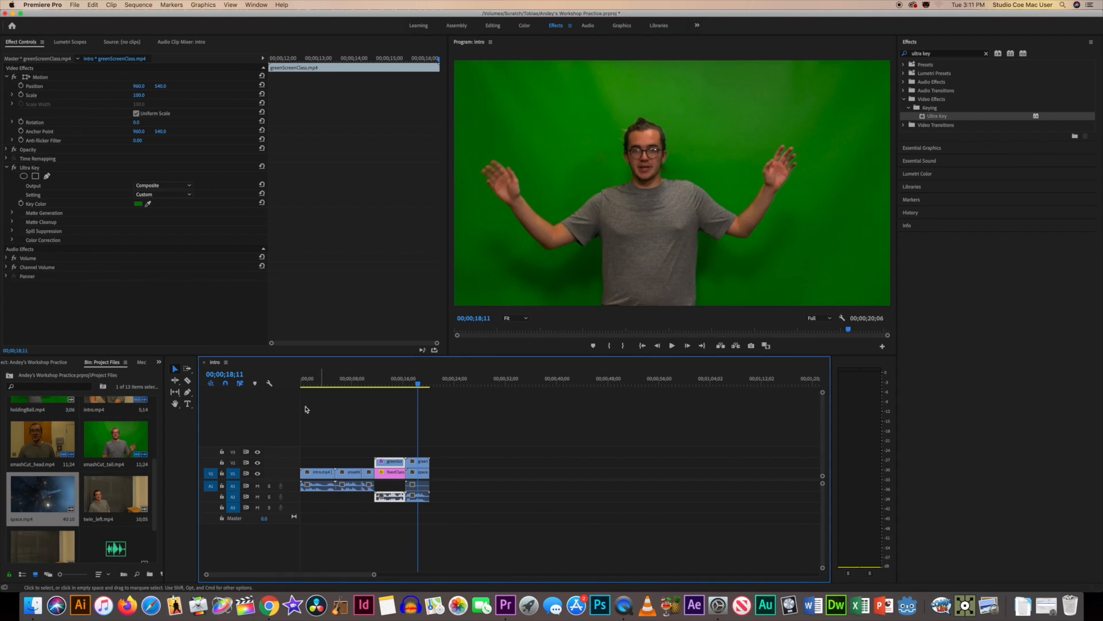
right_click(399, 463)
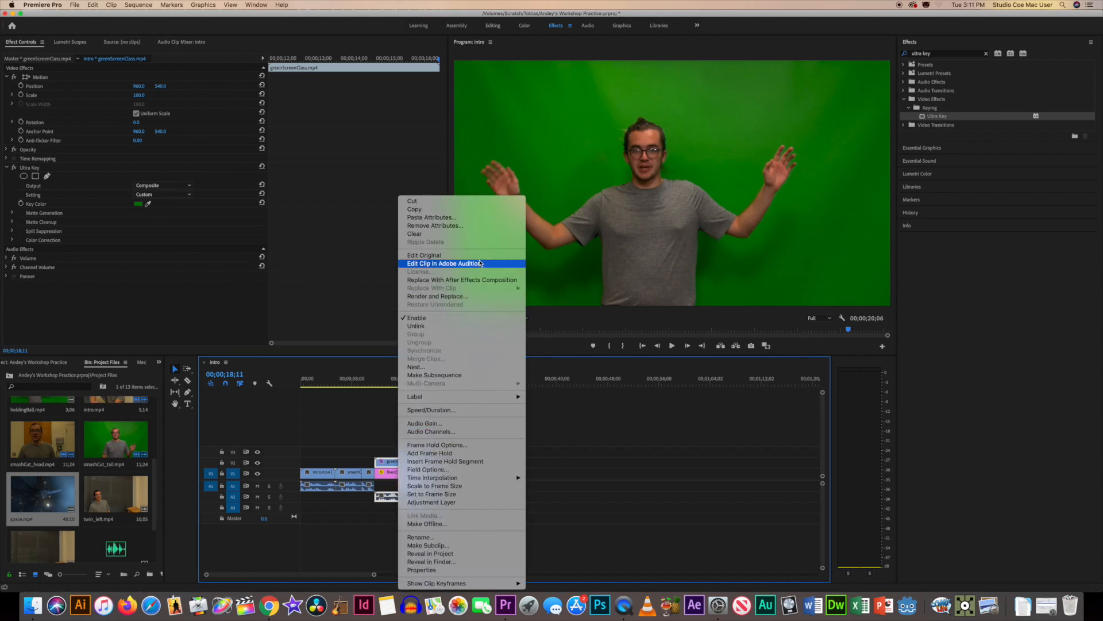
left_click(428, 211)
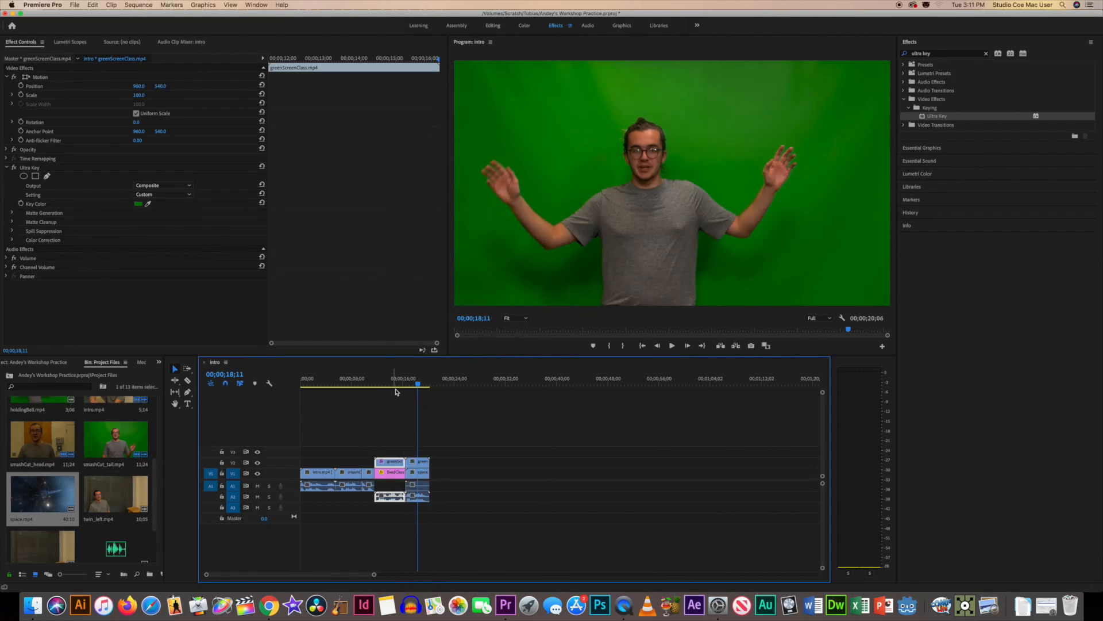
Paste the copied clip's Ultra Key effect onto the greenScreenSpace clip through Paste Attributes, and check the result at 00;00;18;27
left_click(422, 463)
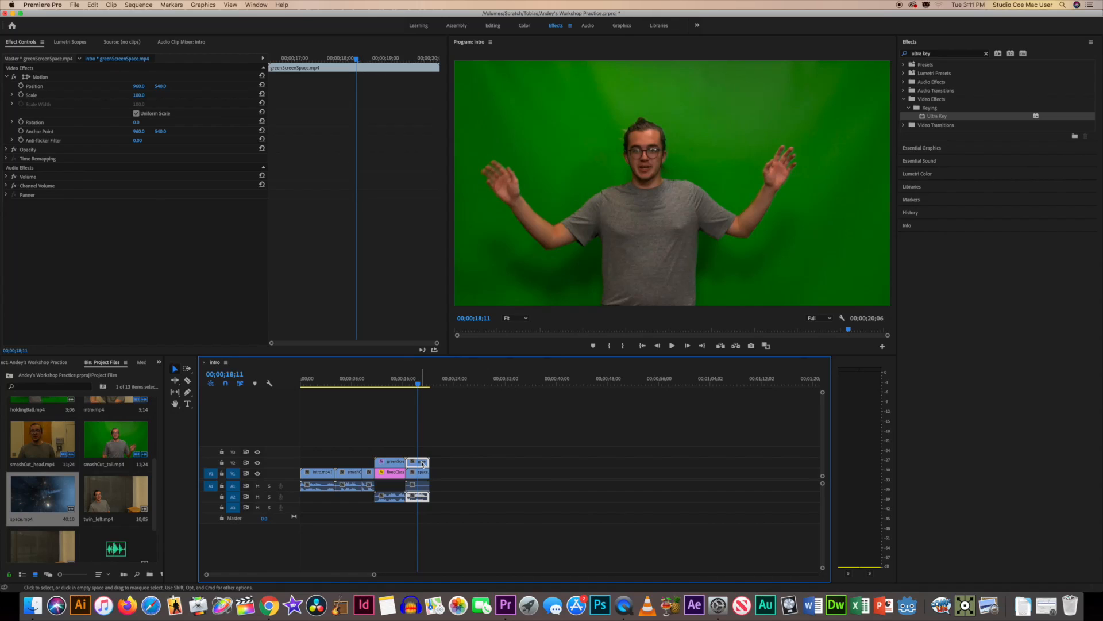
right_click(423, 463)
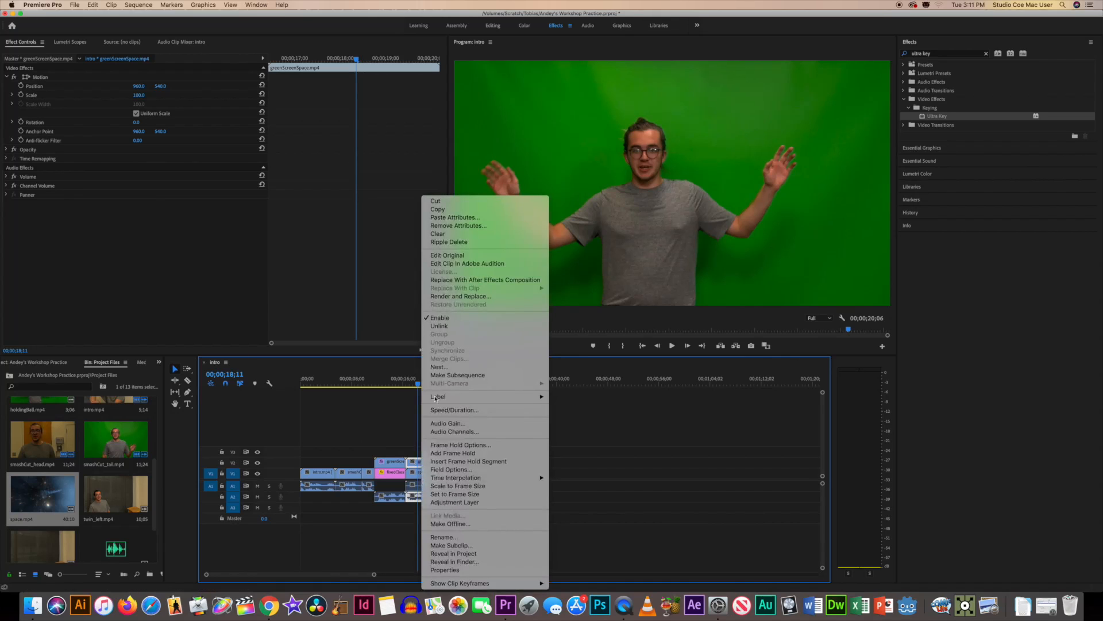
left_click(484, 218)
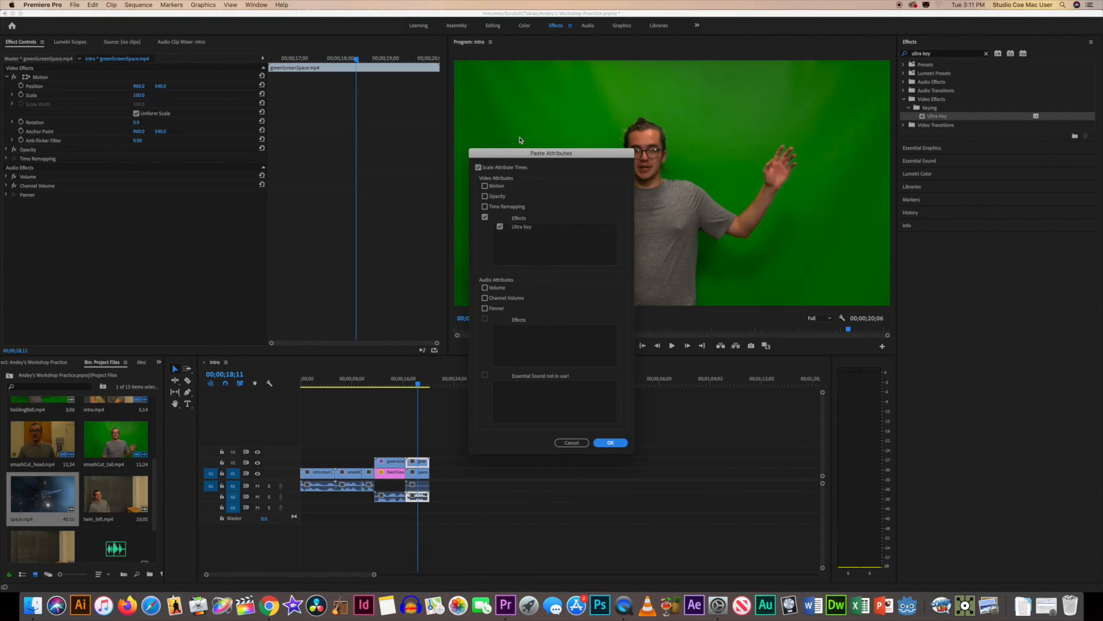
left_click(485, 187)
left_click(485, 197)
left_click(485, 207)
left_click(485, 288)
left_click(485, 298)
left_click(485, 207)
left_click(485, 196)
left_click(485, 187)
left_click(484, 287)
left_click(485, 298)
left_click(485, 309)
left_click(610, 442)
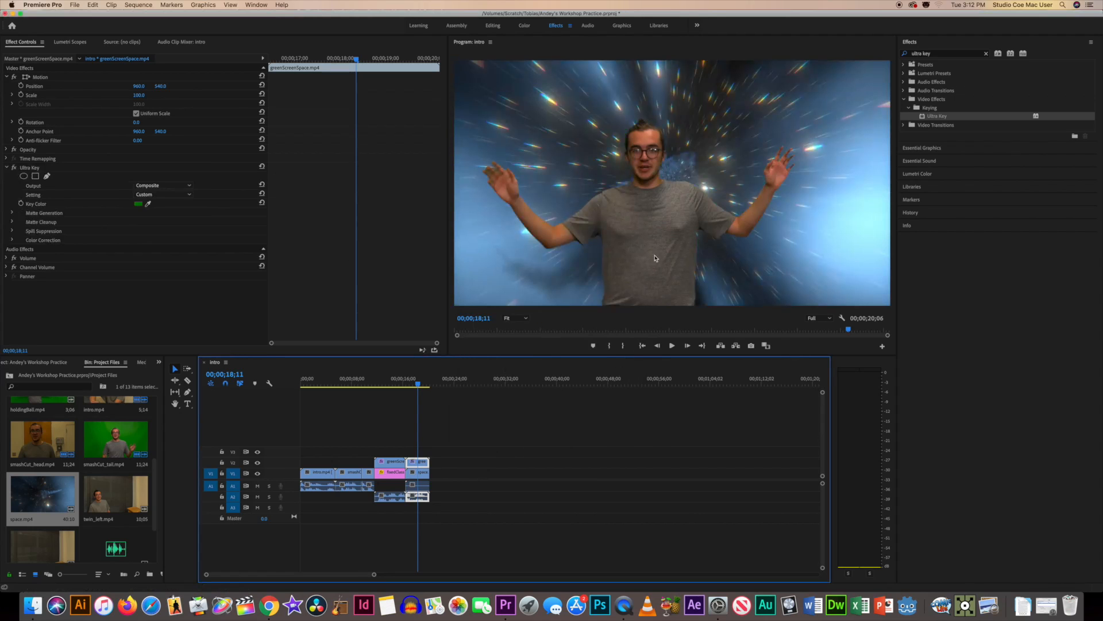
mouse_move(418, 389)
left_mouse_down()
mouse_move(429, 395)
mouse_move(418, 399)
left_mouse_up()
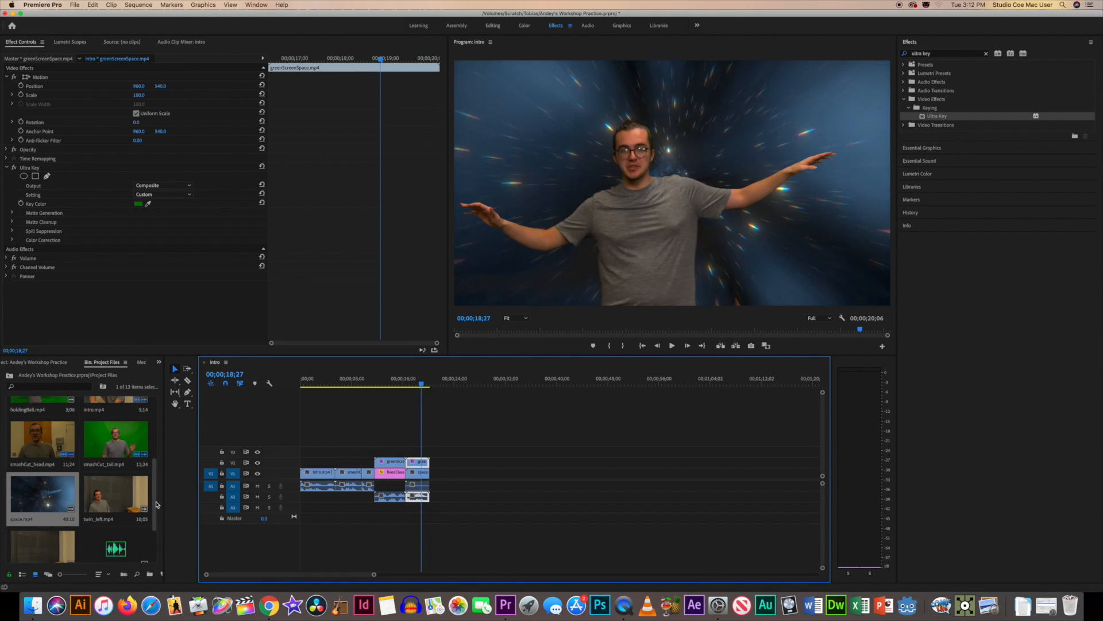
Add holdingBall.mp4 from the Project Files bin to V1 directly after the space clip
left_click_drag(157, 504, 160, 414)
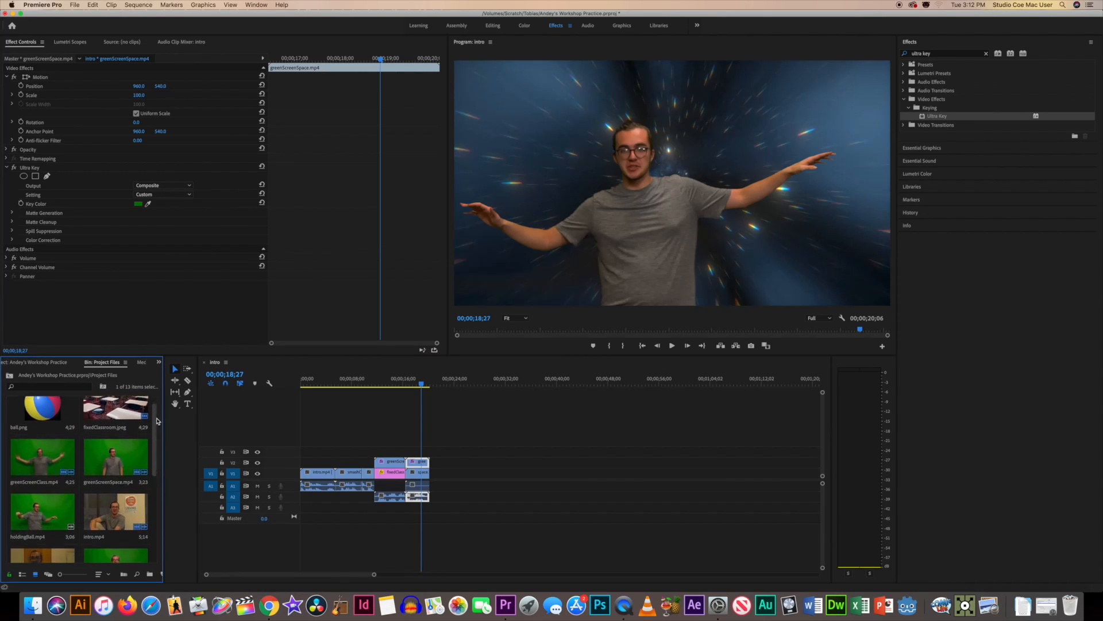
scroll(95, 461, "down", 2)
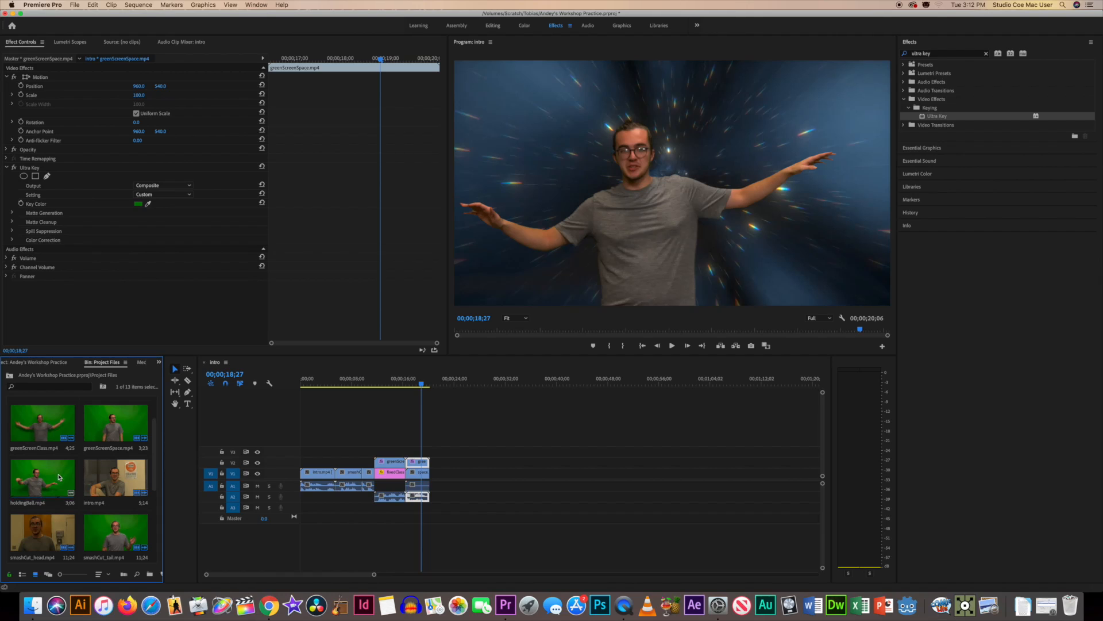
left_click_drag(40, 482, 440, 475)
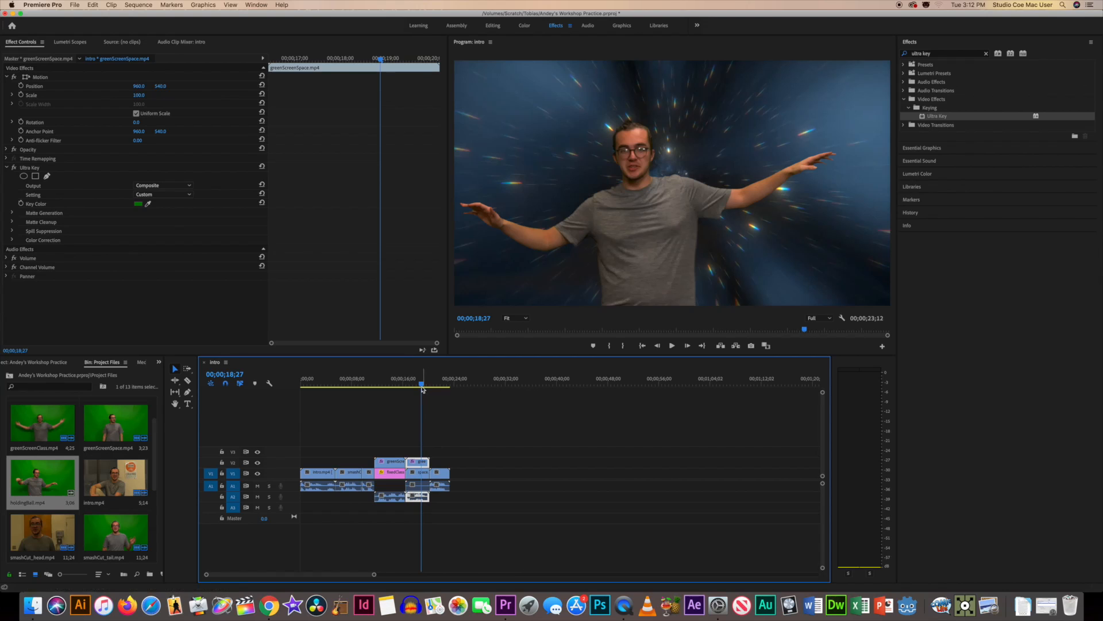
Place ball.png on V2 starting at 00;00;21;20 and trim its end to match the end of the holdingBall clip
left_click_drag(422, 389, 435, 393)
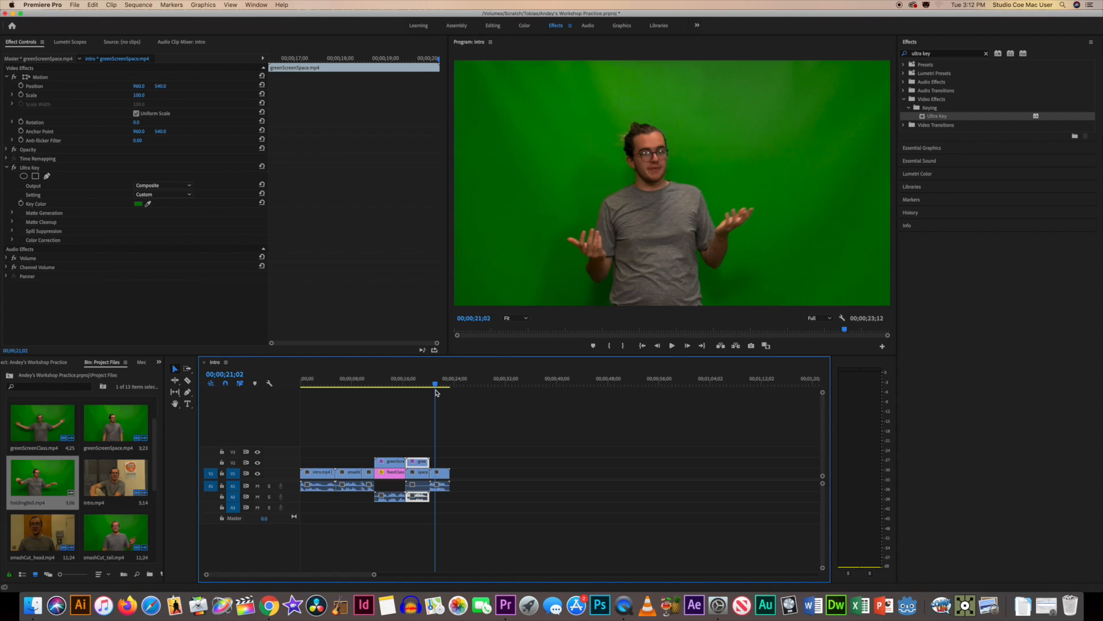
left_click_drag(435, 394, 440, 394)
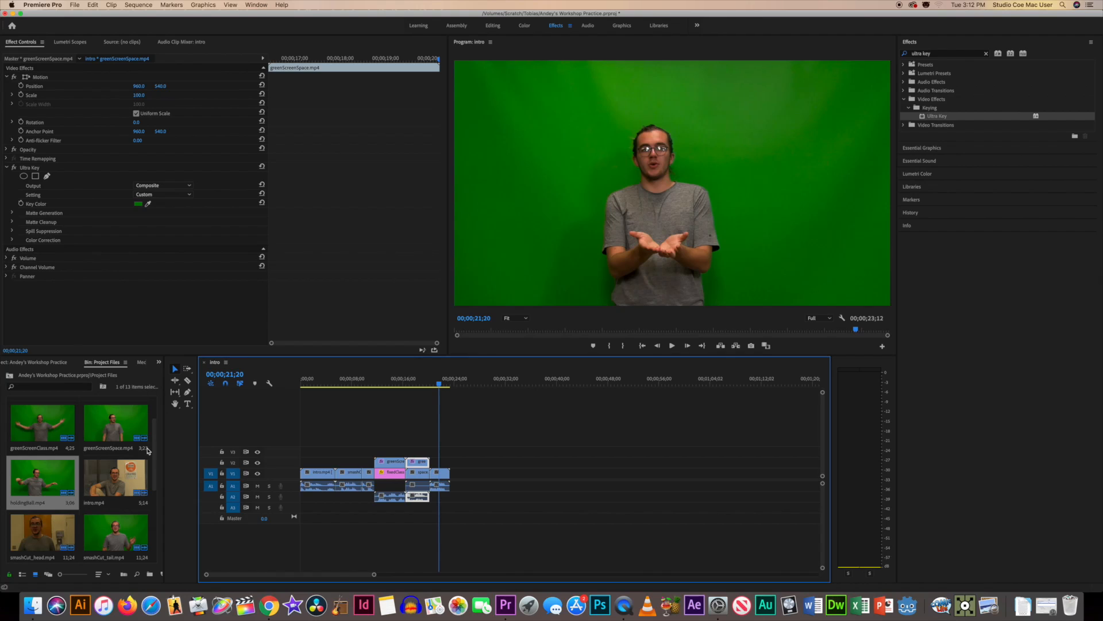
scroll(151, 451, "up", 2)
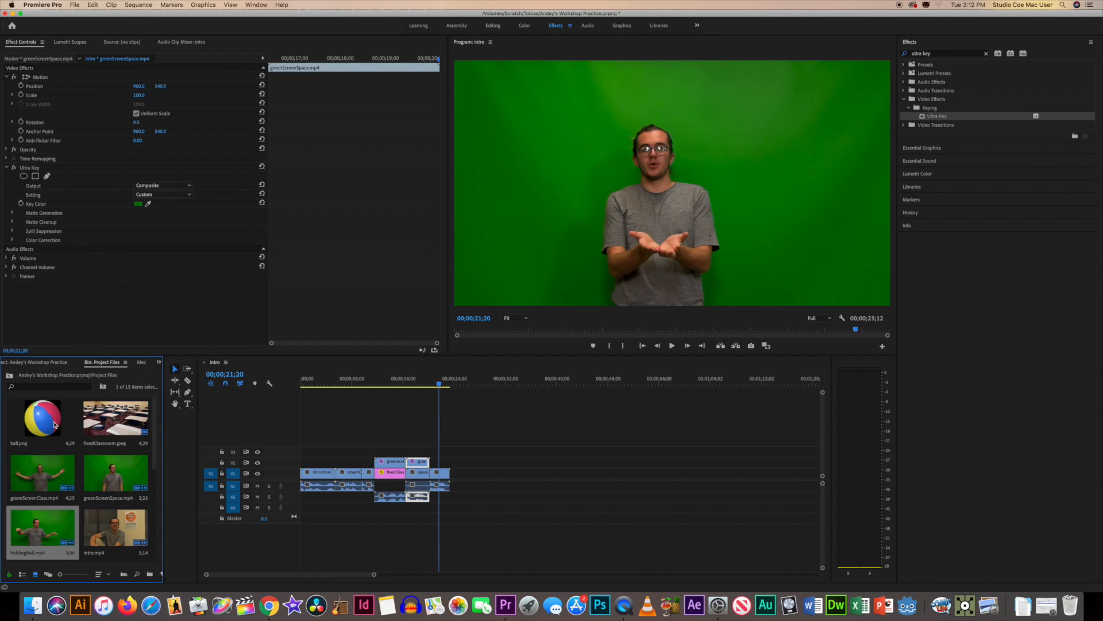
left_click_drag(58, 426, 447, 472)
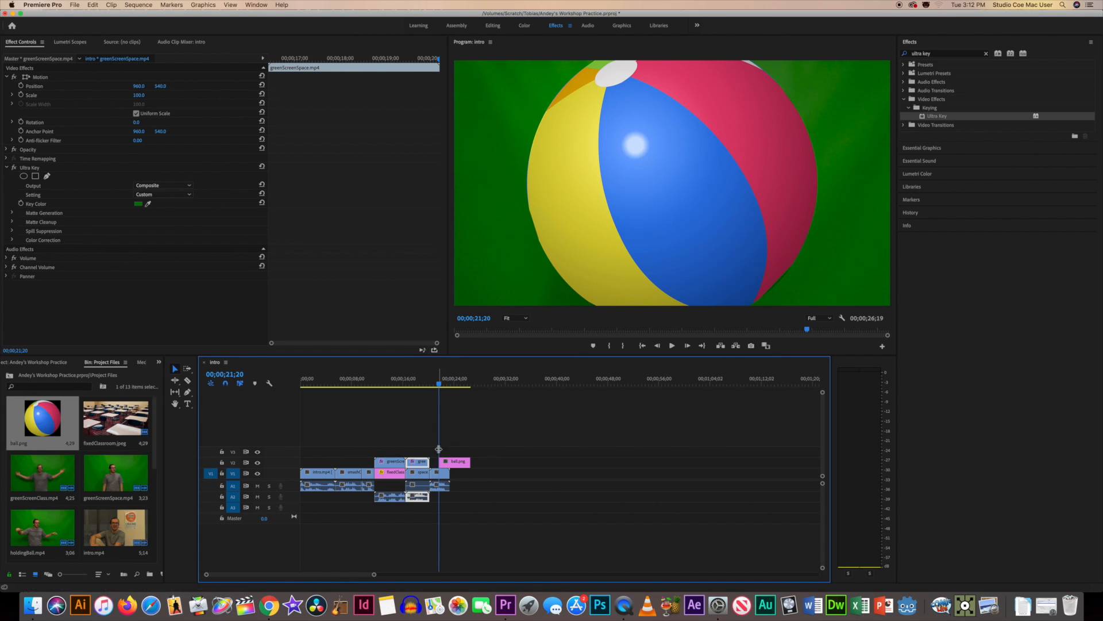
left_click(458, 463)
left_click_drag(458, 465, 450, 467)
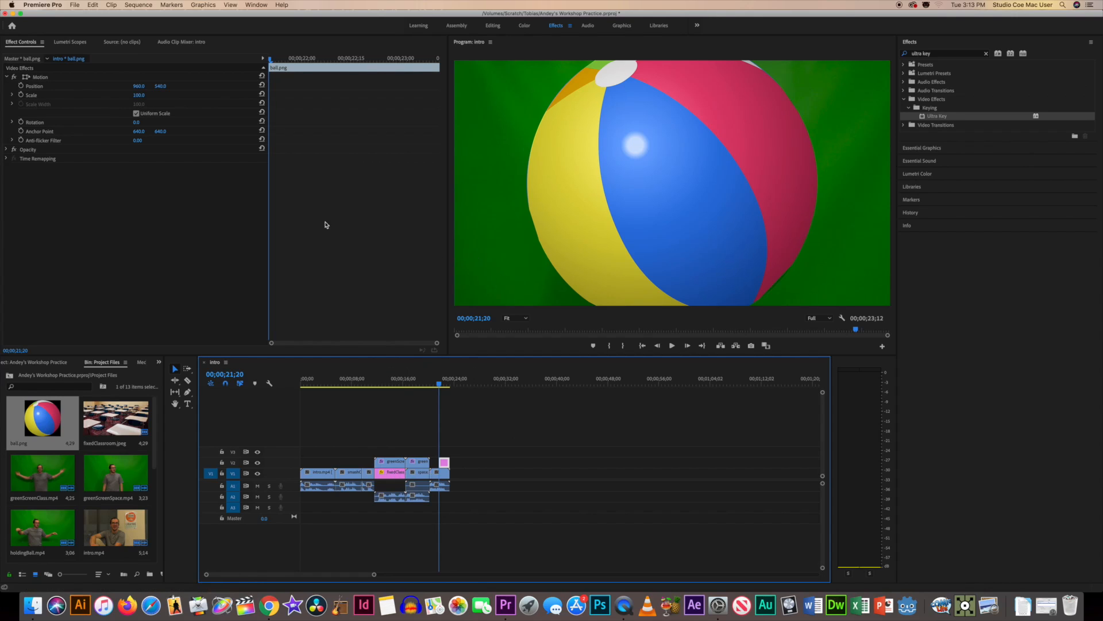
left_click(137, 114)
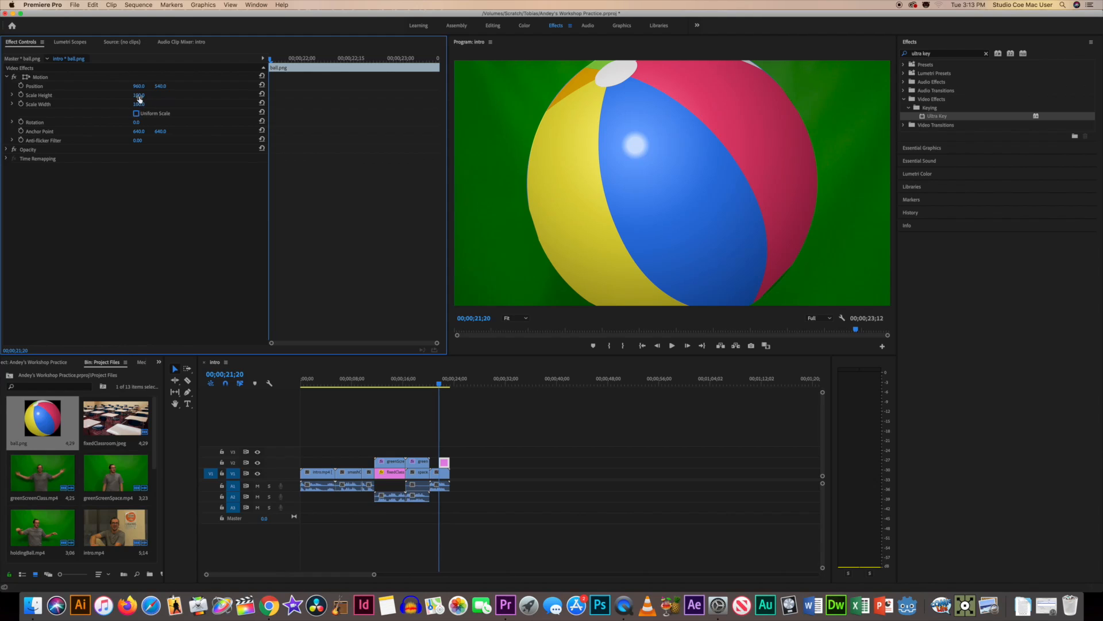
mouse_move(139, 95)
left_mouse_down()
mouse_move(127, 95)
mouse_move(196, 94)
mouse_move(98, 95)
mouse_move(144, 95)
left_mouse_up()
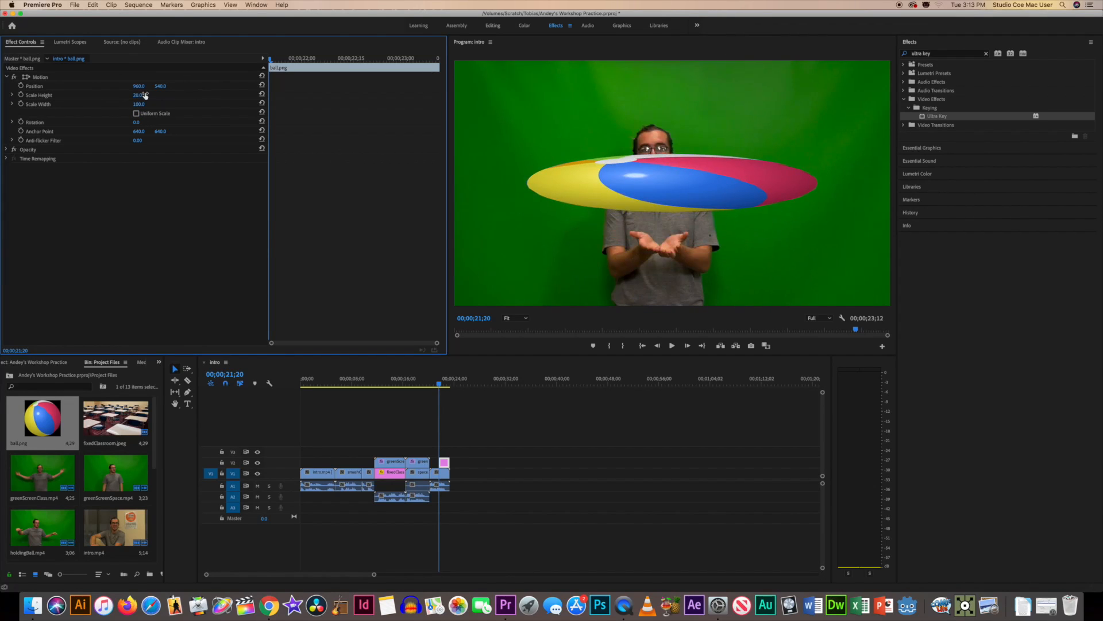
key("super+z")
left_click(137, 114)
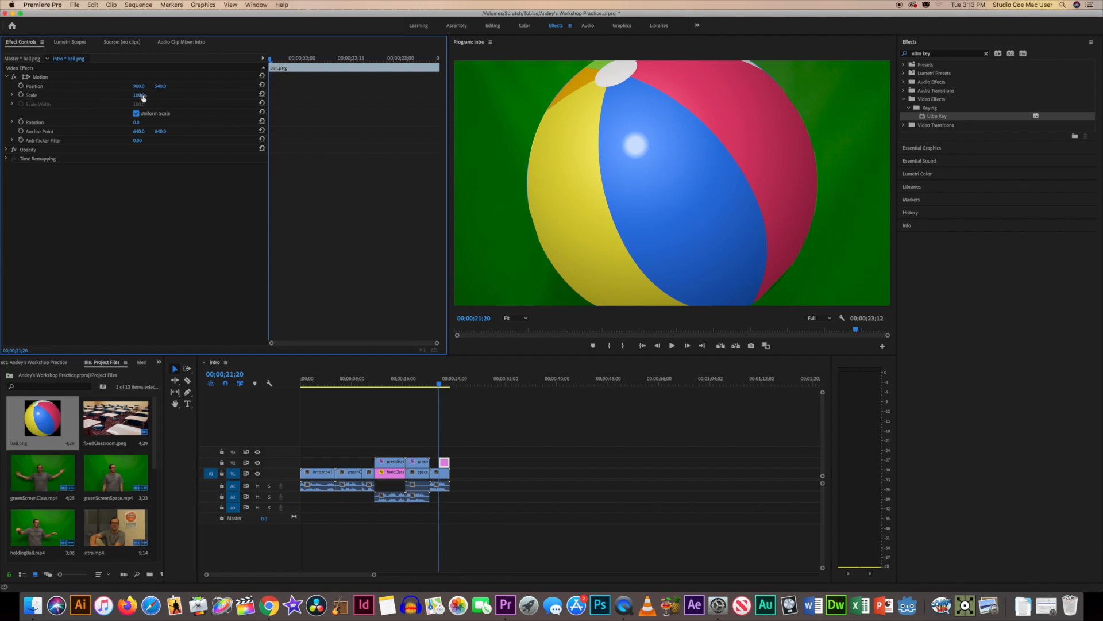
Set the ball image's Scale to 26 and Position to 906, 648 over the open hands, and check it at 00;00;22;08
left_click_drag(139, 95, 96, 94)
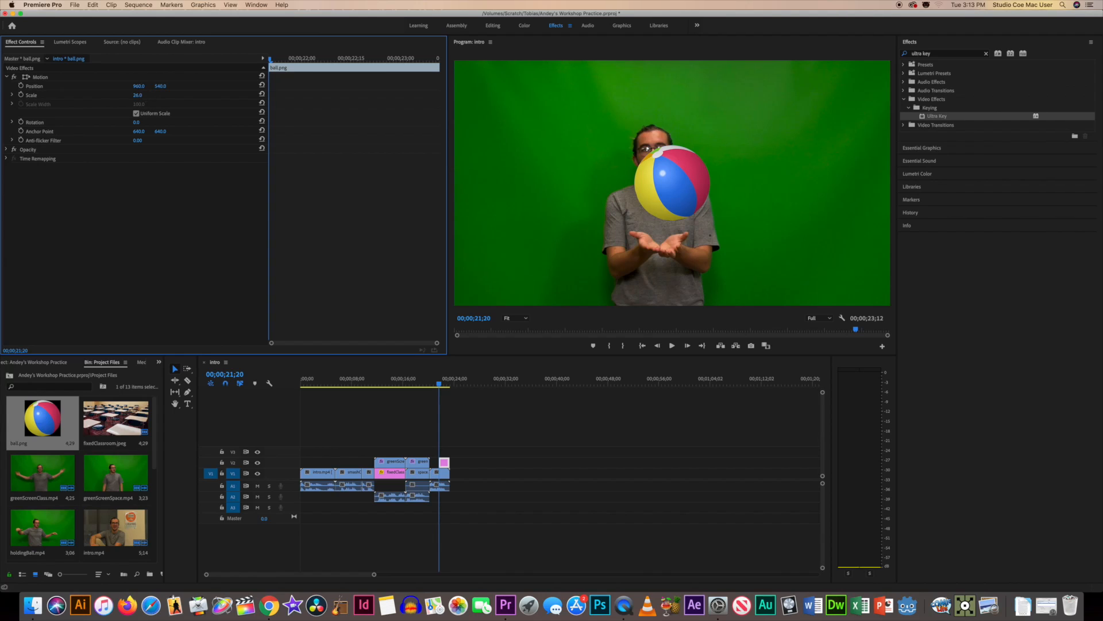
left_click_drag(138, 85, 221, 85)
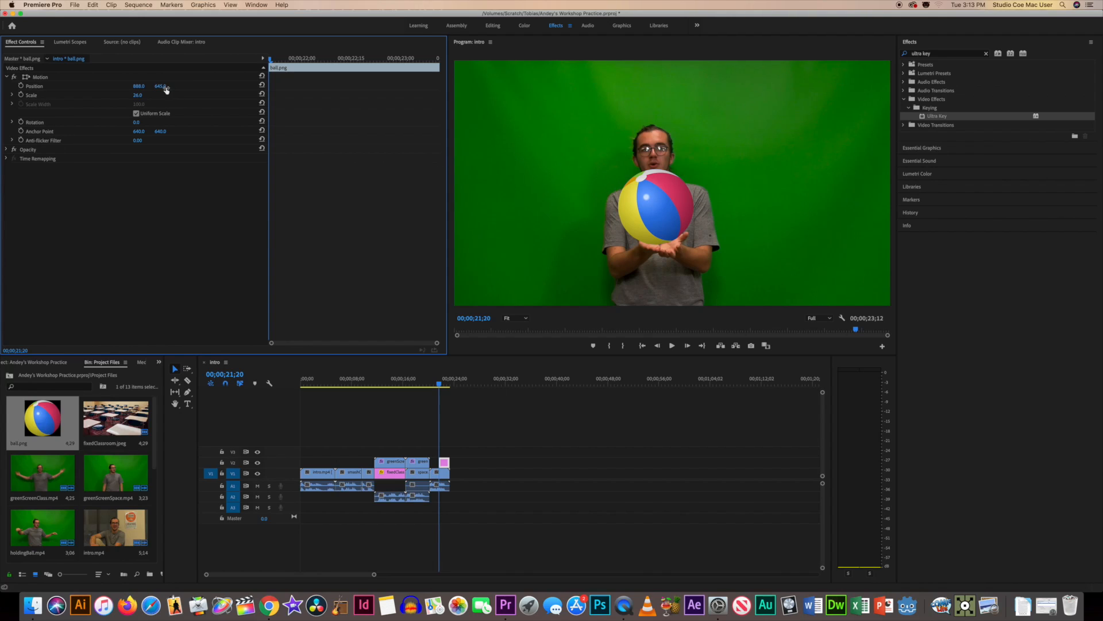
mouse_move(160, 86)
left_mouse_down()
mouse_move(39, 85)
mouse_move(164, 87)
left_mouse_up()
left_click_drag(138, 85, 149, 86)
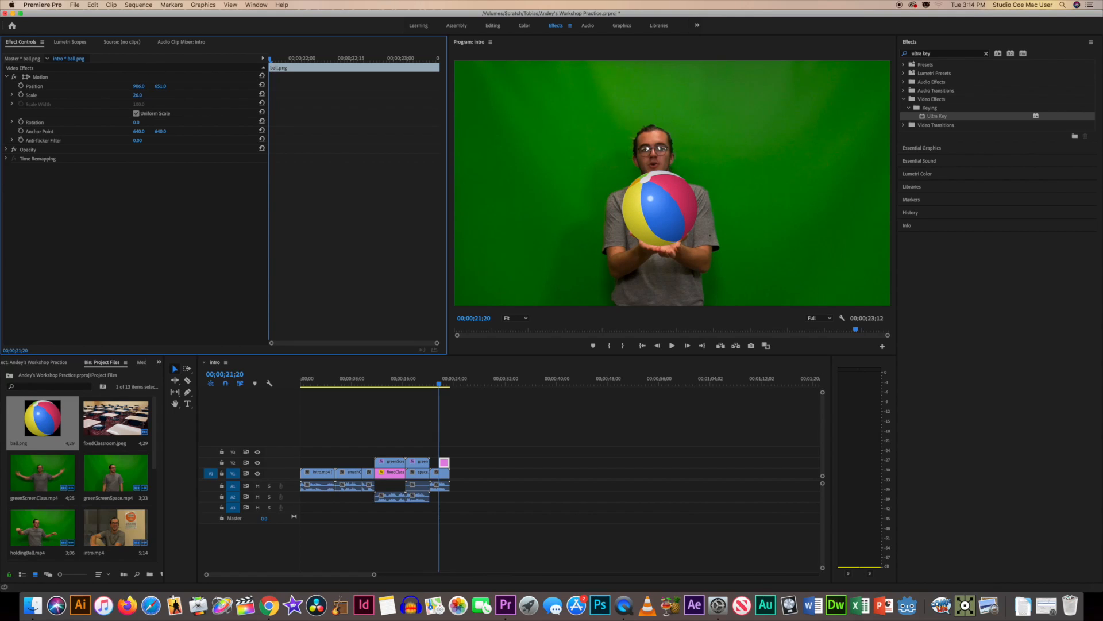
left_click_drag(161, 86, 159, 86)
left_click_drag(440, 390, 442, 390)
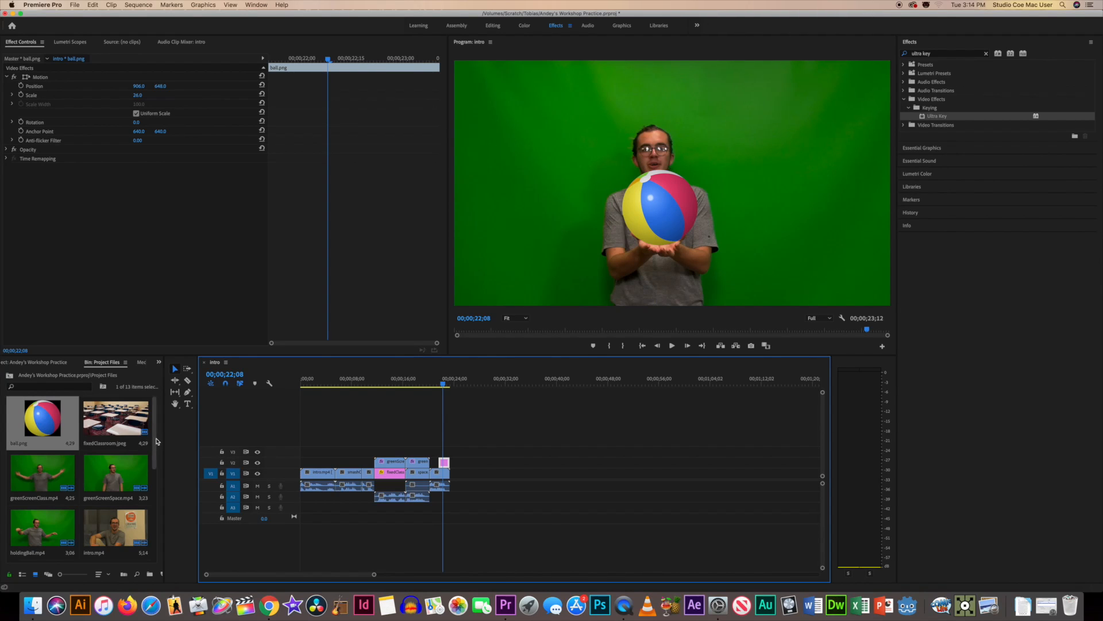
Add twin_left.mp4 from the Project Files bin to V1 directly after the holdingBall clip, and preview it at 00;00;30;27
scroll(151, 462, "down", 2)
scroll(148, 466, "down", 1)
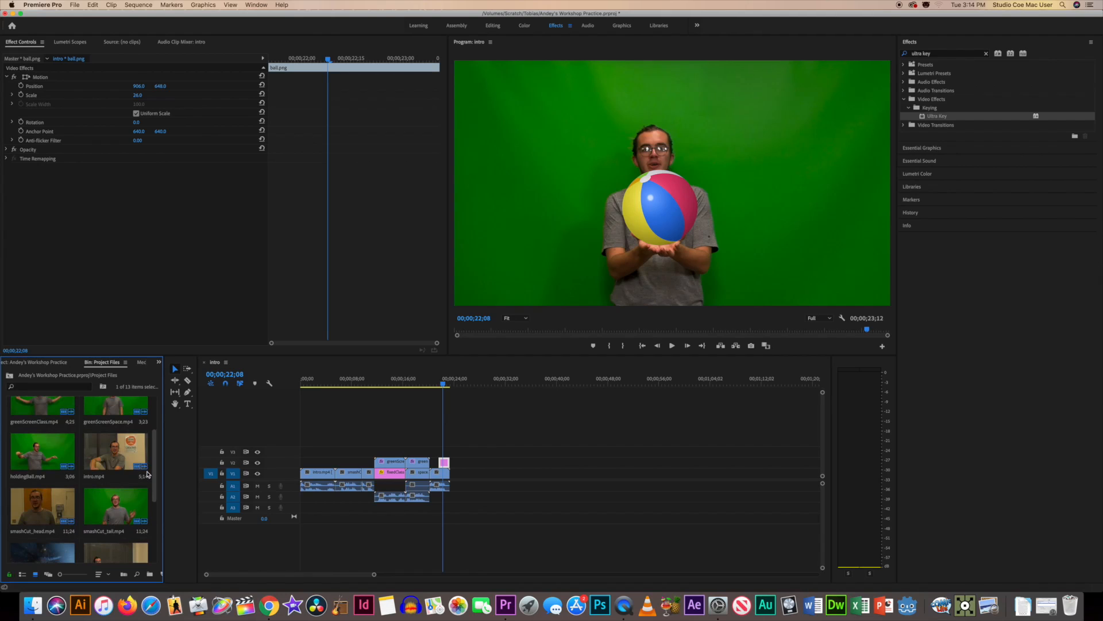
scroll(147, 474, "down", 1)
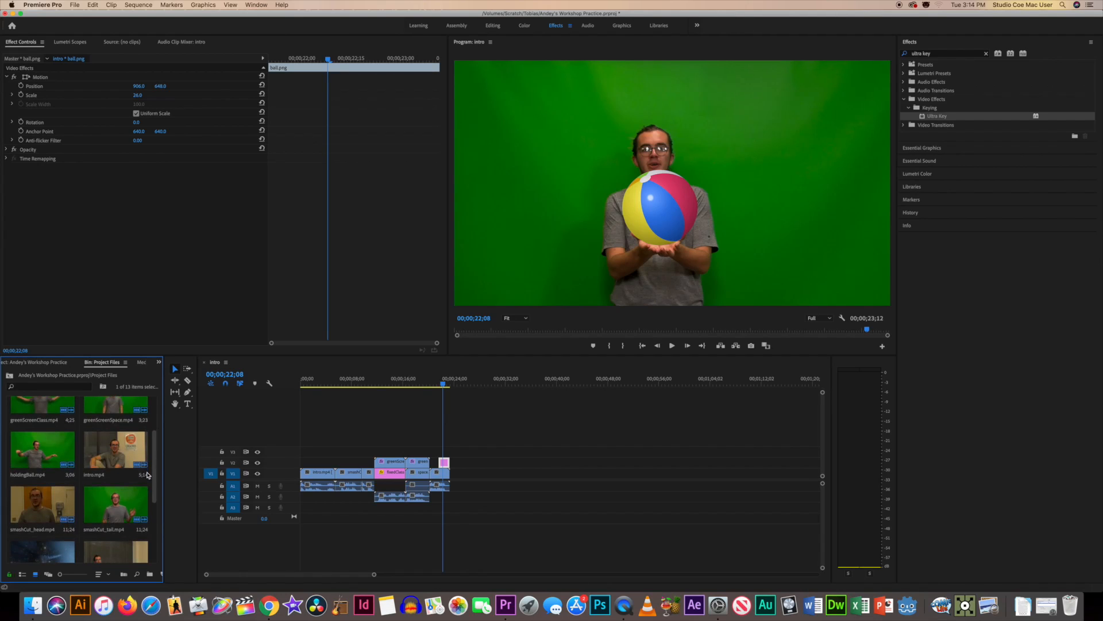
scroll(148, 474, "down", 3)
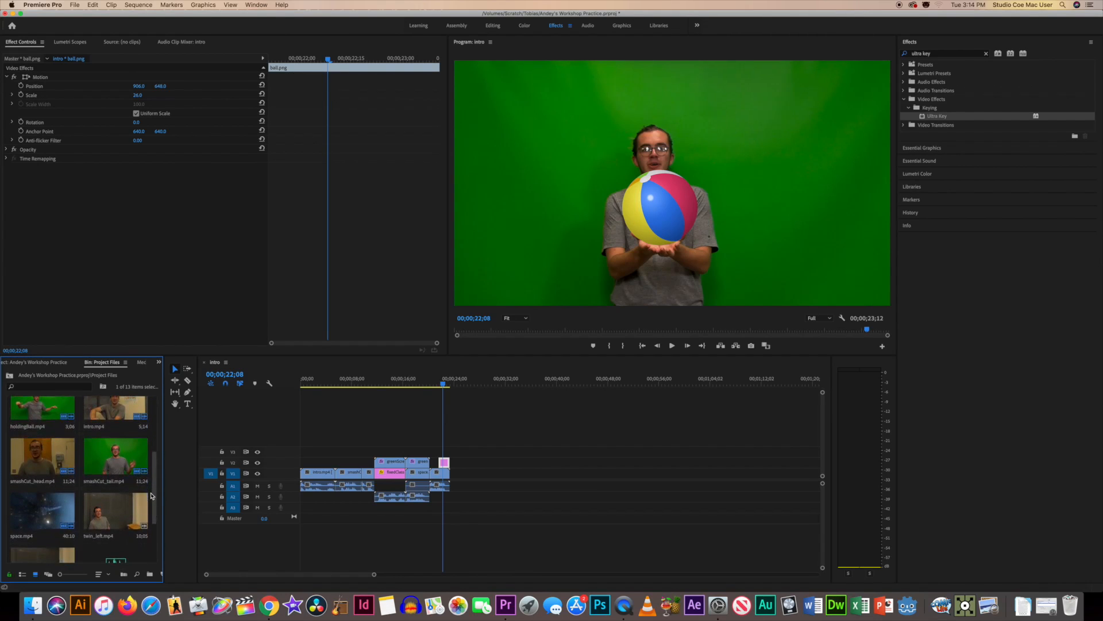
scroll(152, 497, "down", 1)
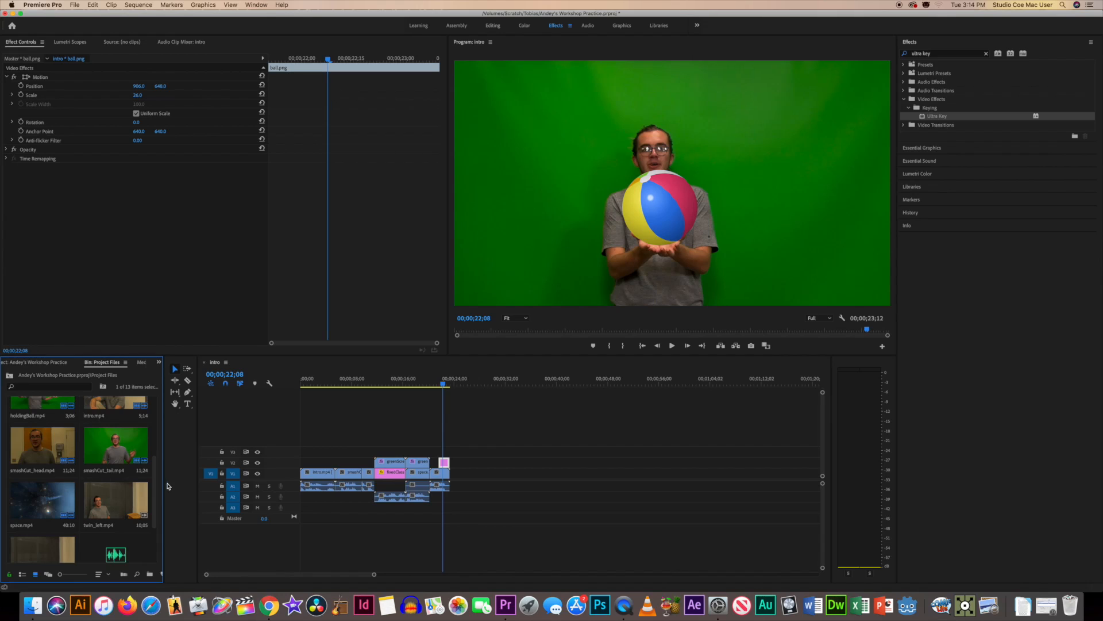
left_click_drag(101, 503, 458, 487)
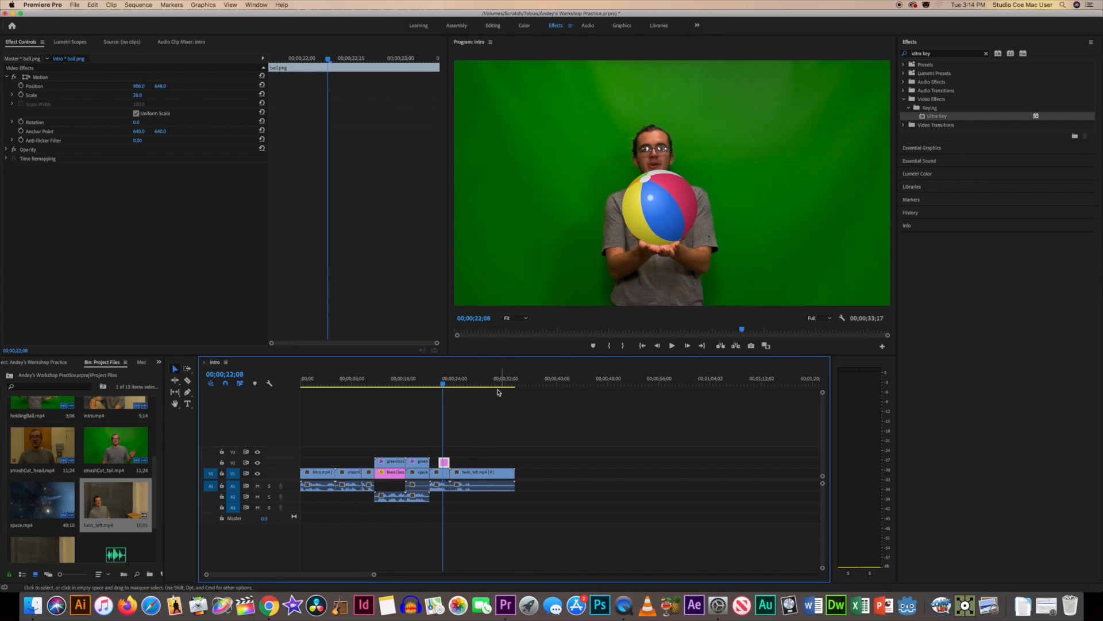
left_click_drag(443, 383, 498, 383)
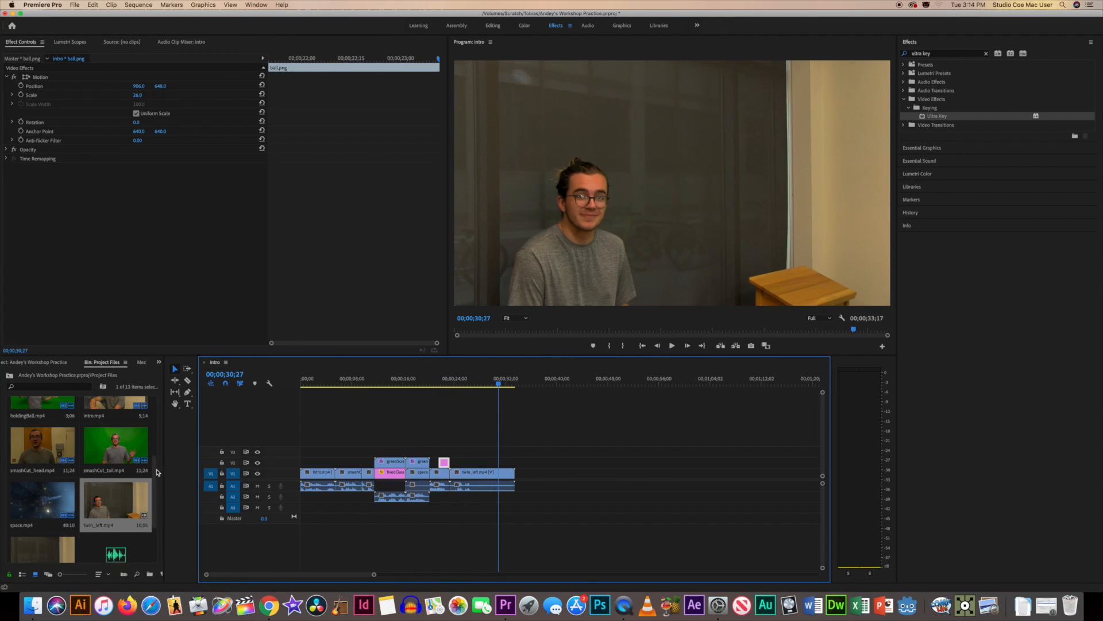
Add twin_right.mp4 to V2 above twin_left so both clips end together, and preview it at 00;00;29;27
scroll(158, 472, "up", 5)
scroll(155, 480, "down", 1)
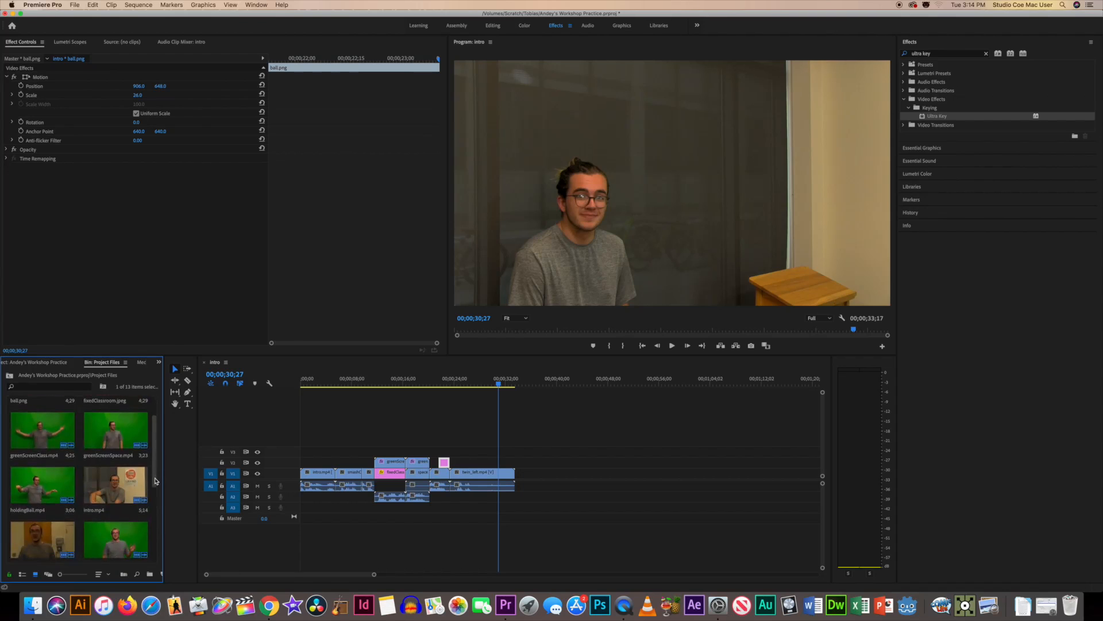
left_click_drag(156, 481, 151, 535)
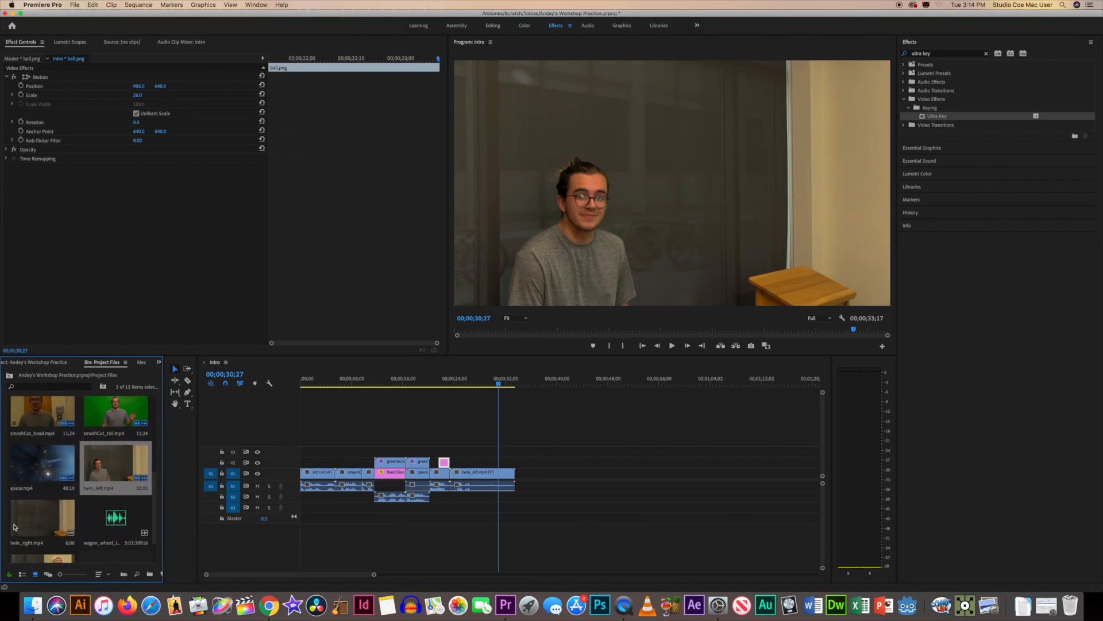
left_click_drag(14, 527, 481, 466)
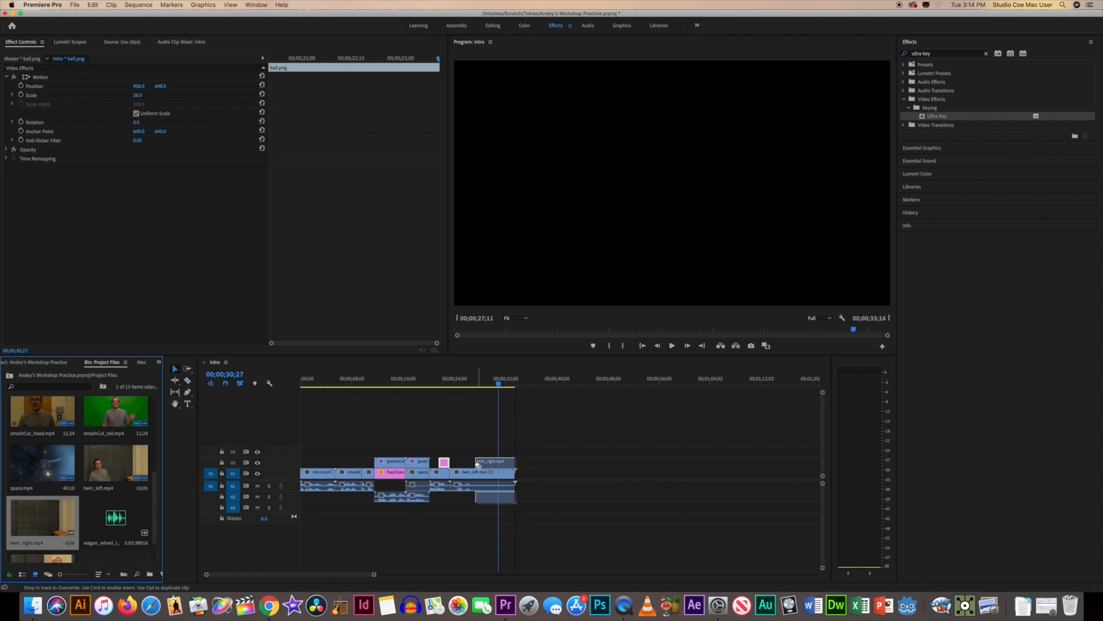
left_click_drag(500, 386, 493, 440)
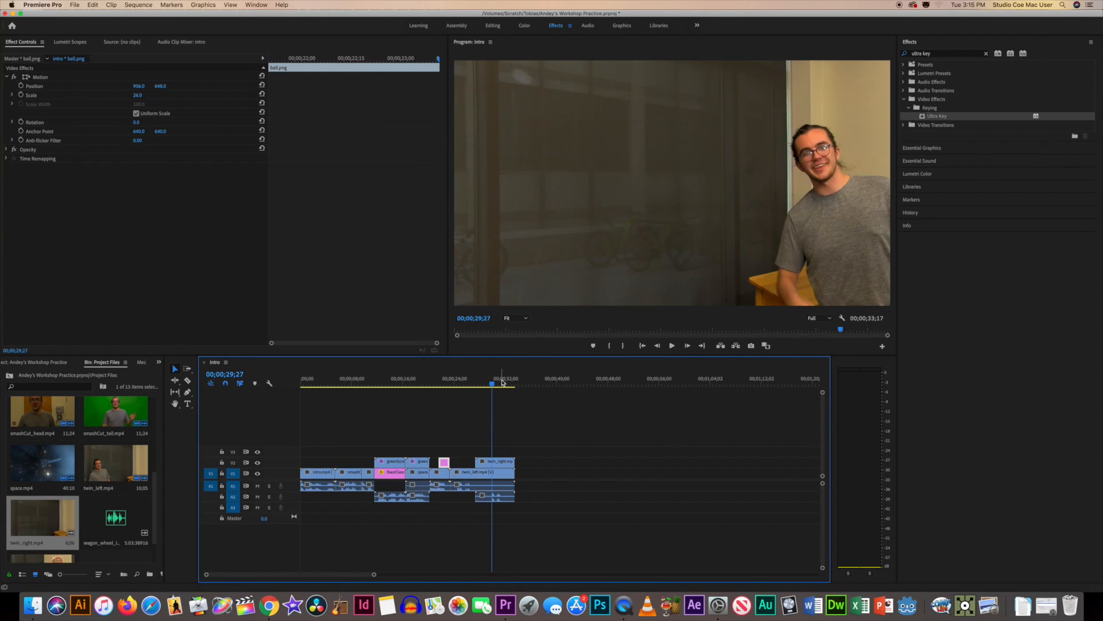
Apply the Crop effect to the twin_right.mp4 clip and set Left to 50.0% and Edge Feather to 243
left_click(505, 467)
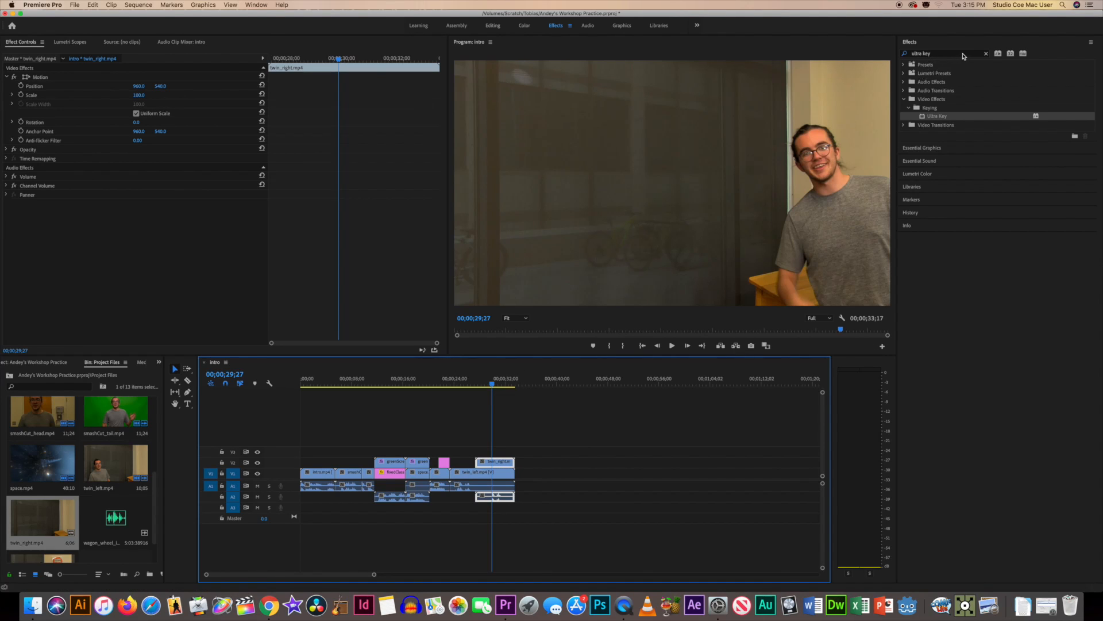
left_click(985, 53)
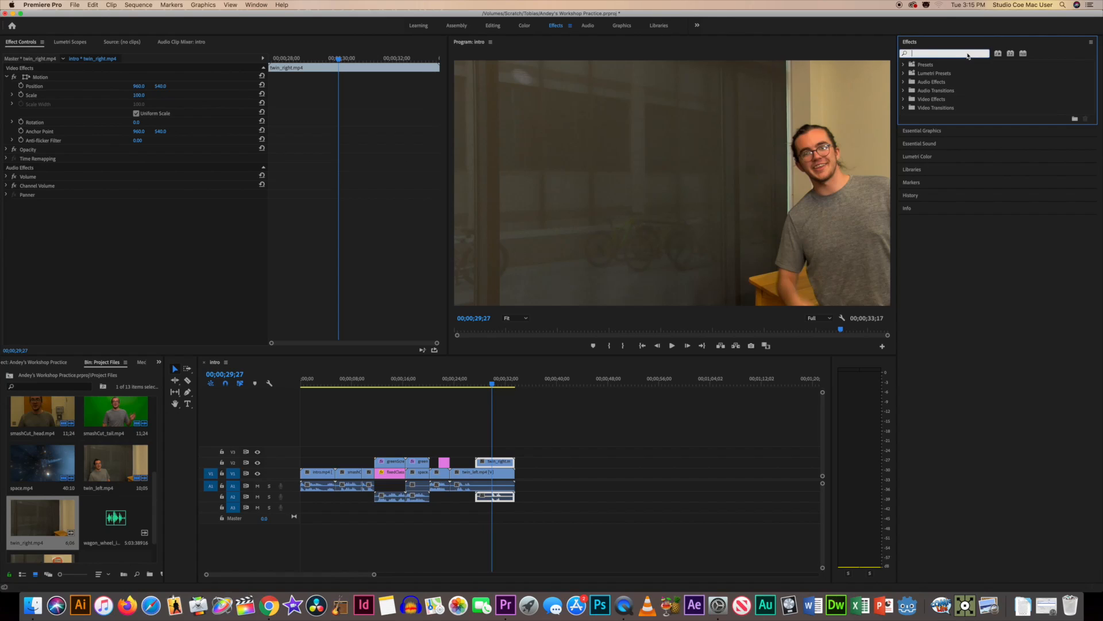
type("crop")
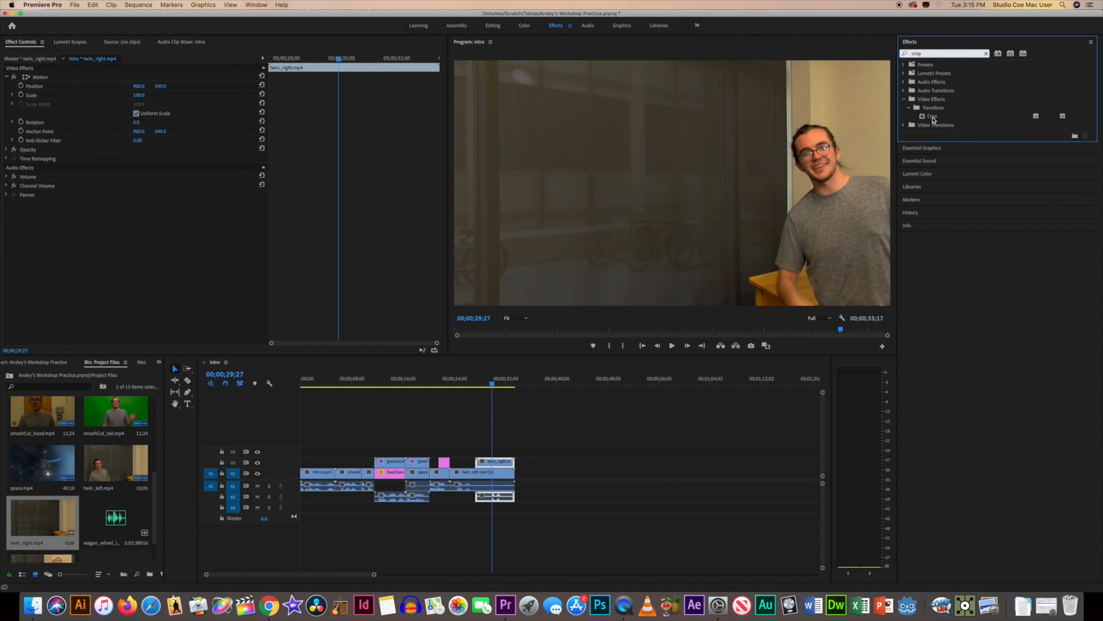
left_click_drag(932, 119, 508, 464)
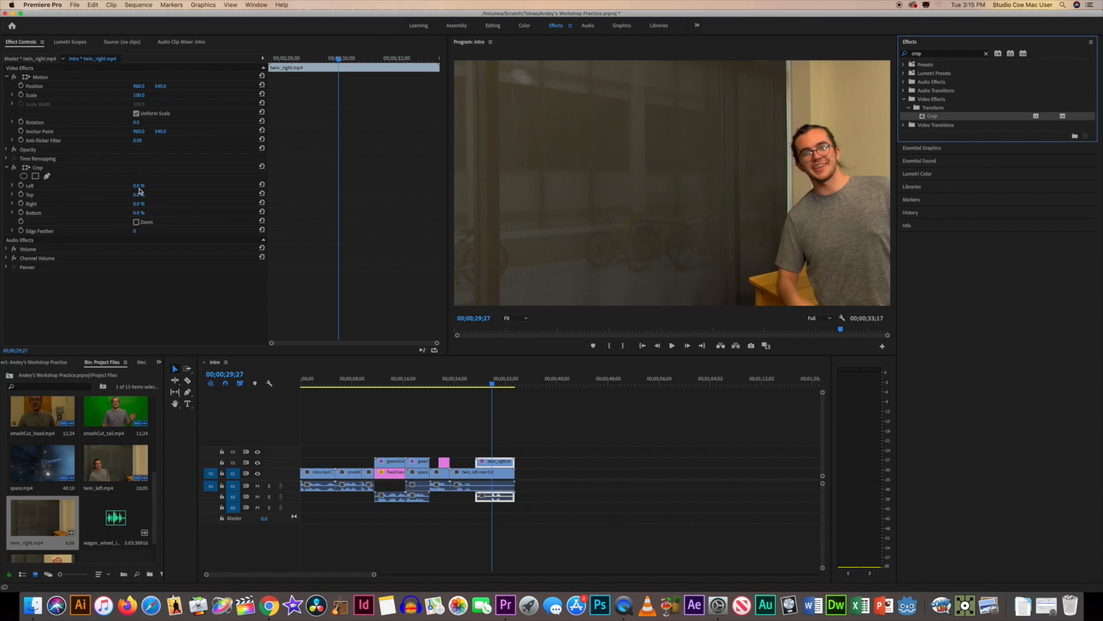
left_click_drag(140, 188, 162, 188)
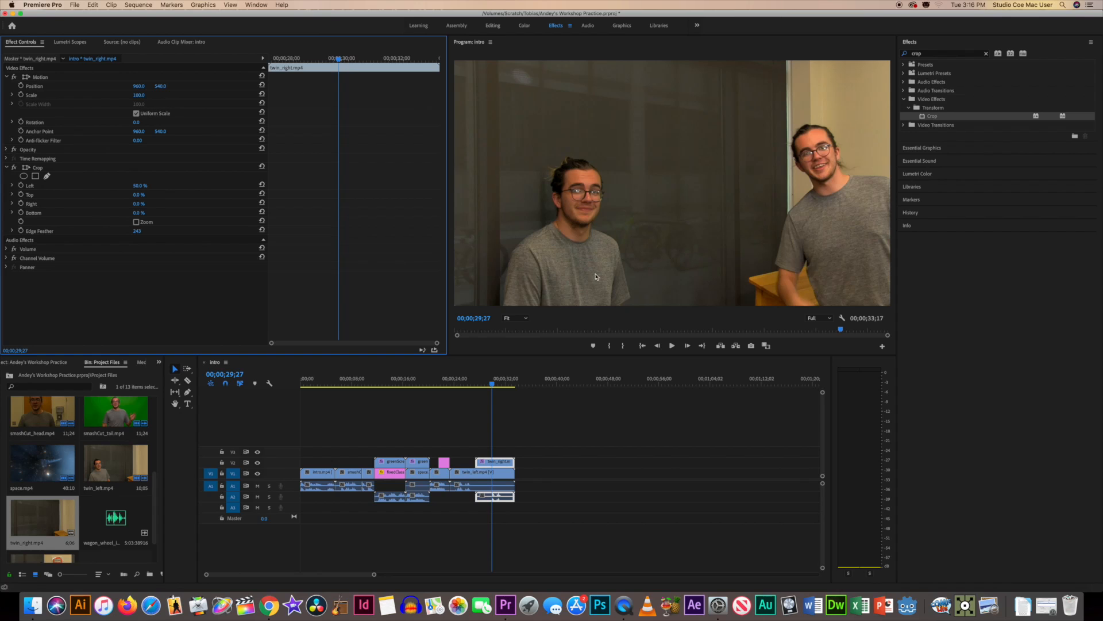
Play the sequence from the beginning to review the opening clips up to 00;00;06;04
left_click_drag(492, 384, 289, 421)
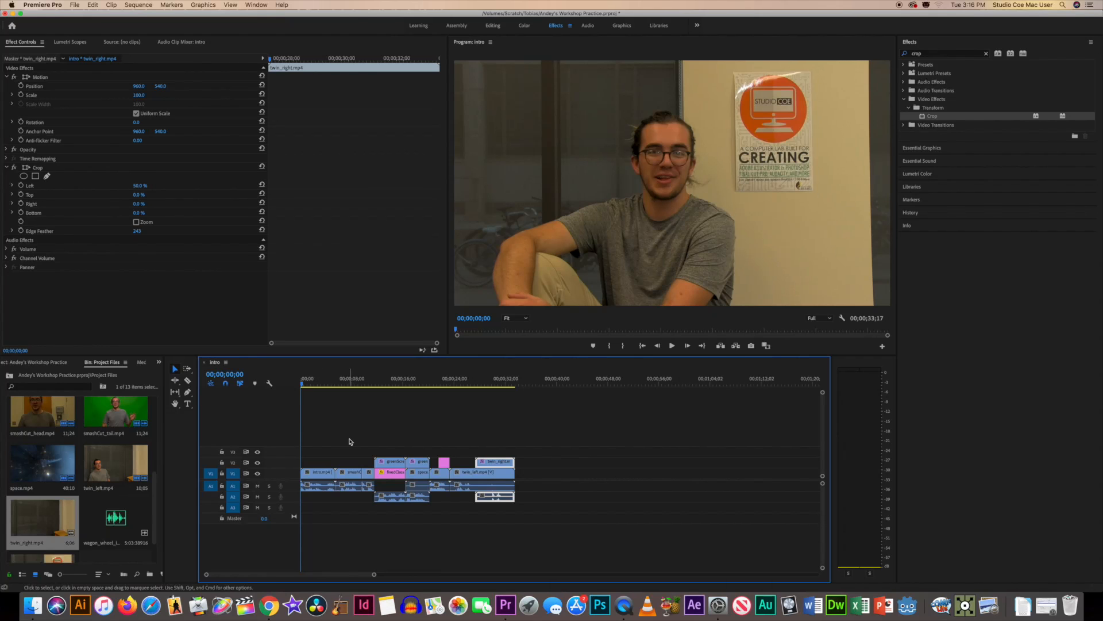
key("space")
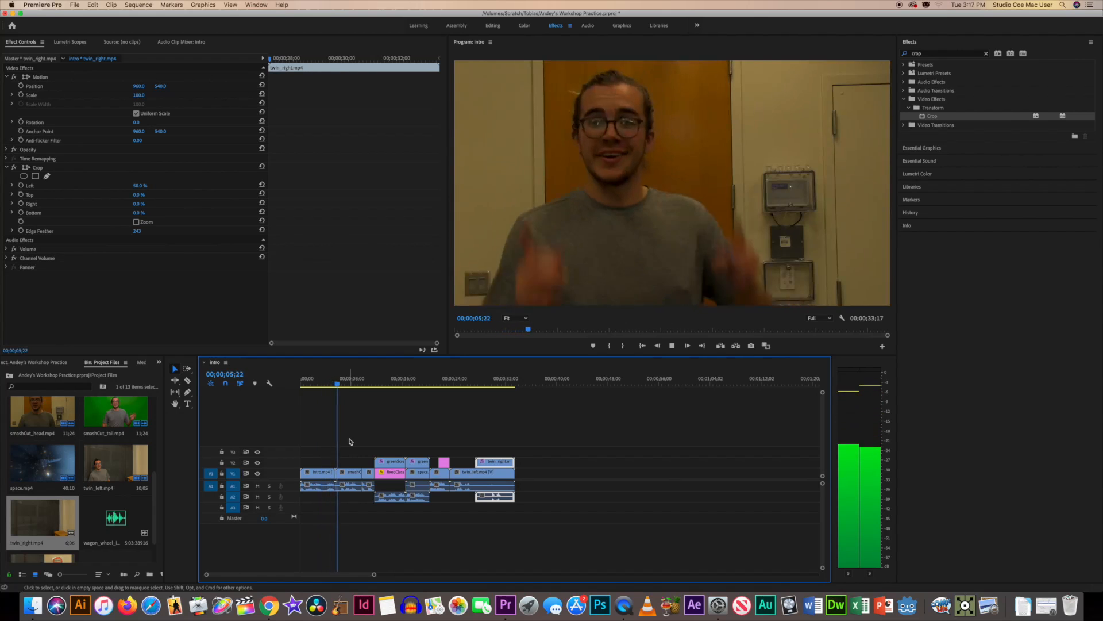
key("space")
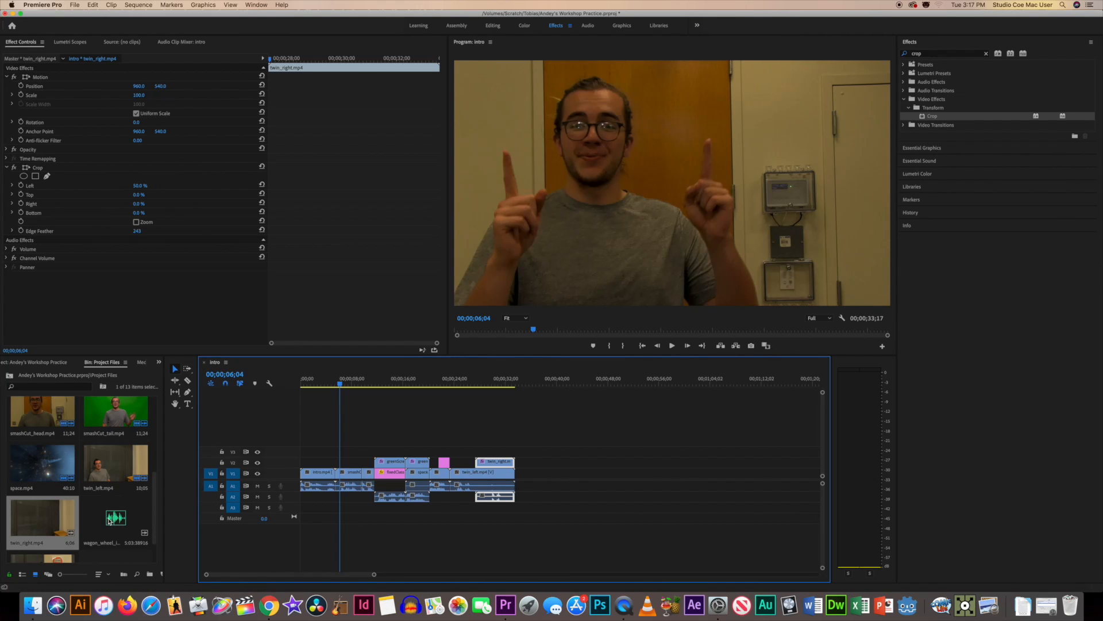
Add wagon_wheel_incompetech.mp3 to A3 from the sequence start and trim its end to match the end of the video clips
left_click_drag(109, 520, 302, 514)
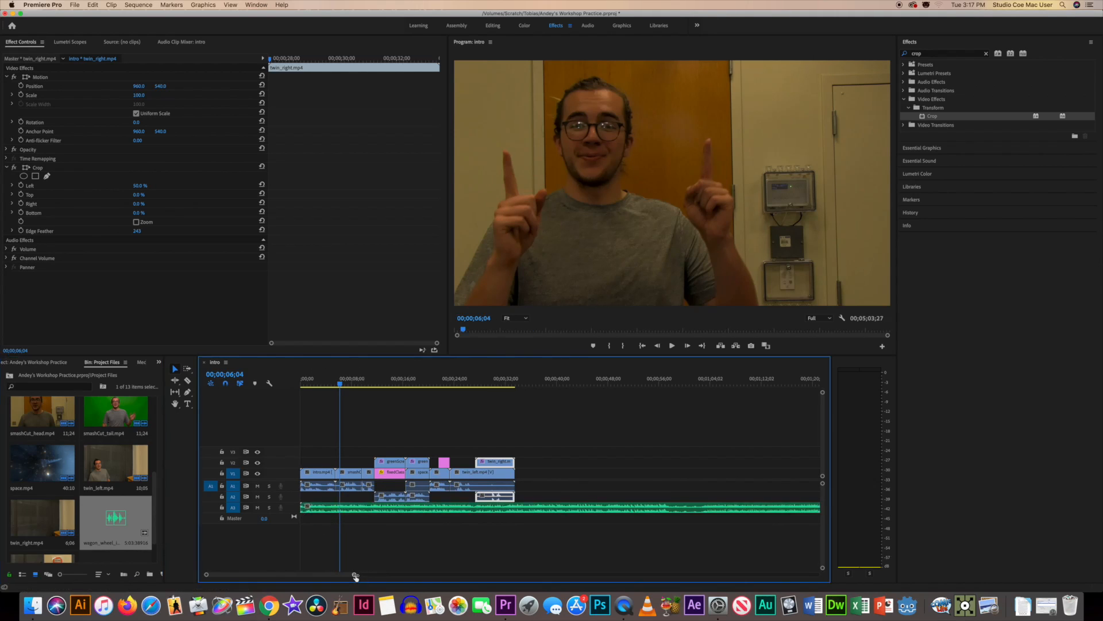
left_click_drag(355, 576, 603, 555)
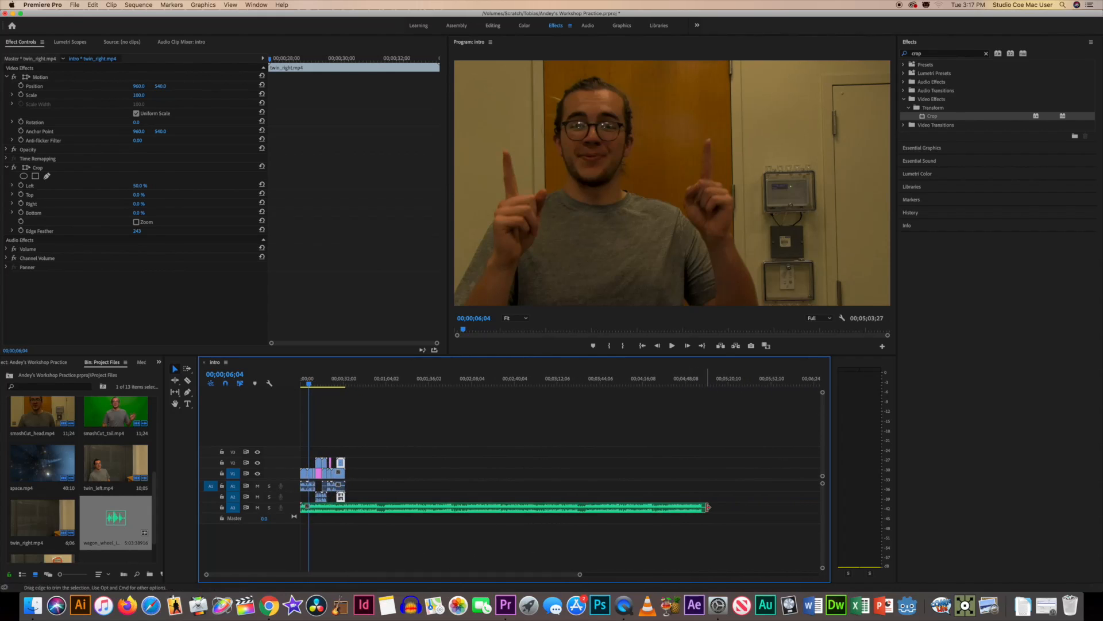
left_click_drag(708, 507, 344, 539)
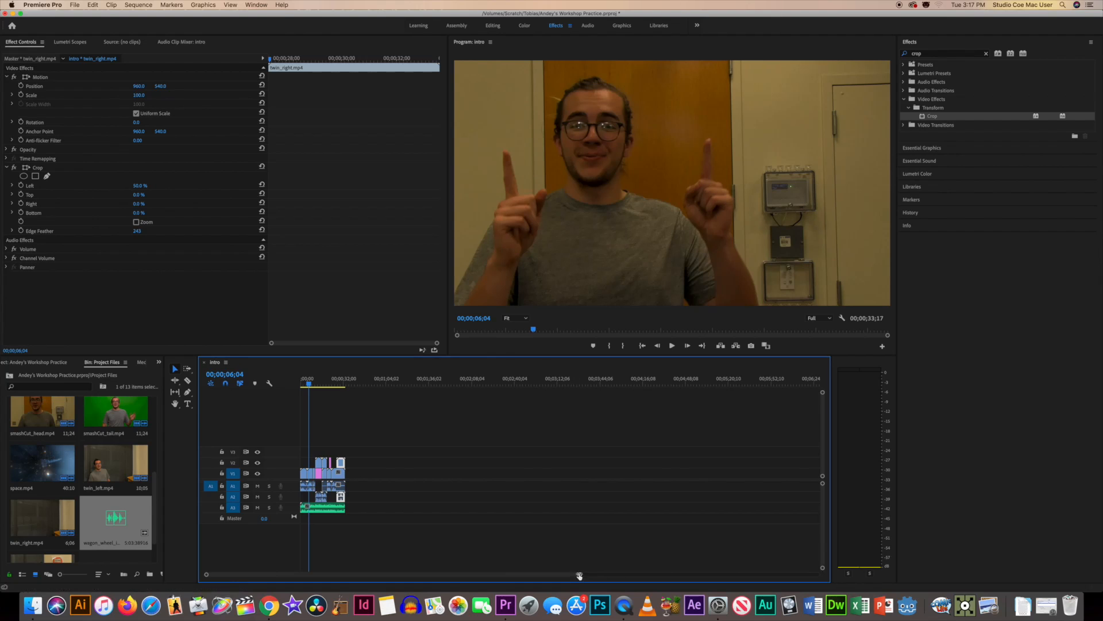
left_click_drag(579, 575, 357, 574)
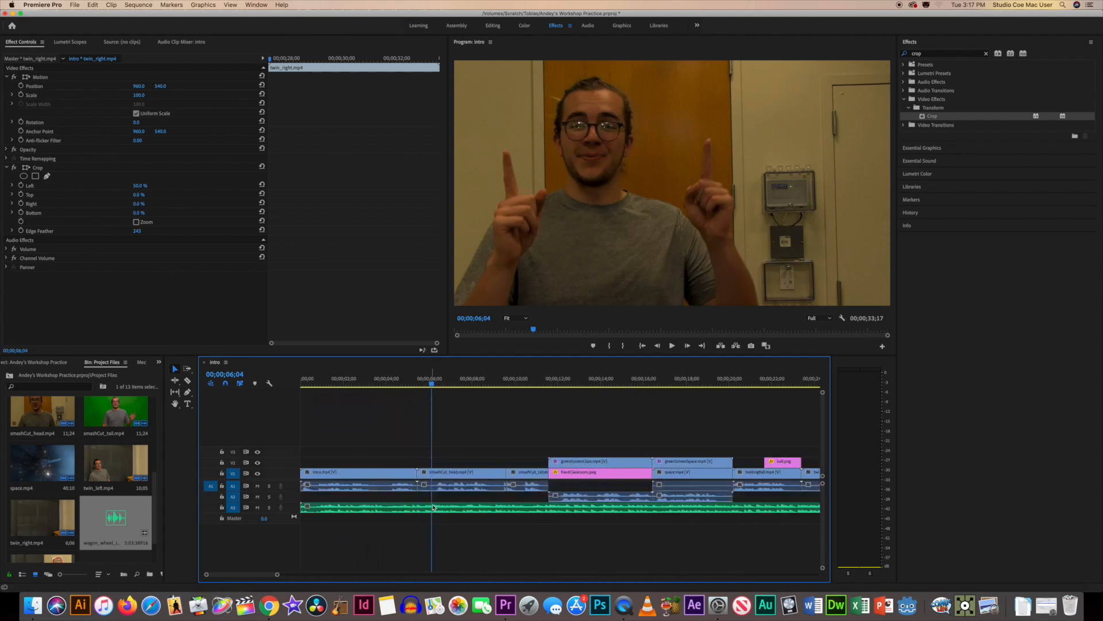
Play through the start of the smashCut_head clip to compare the music volume with the speech
left_click(395, 388)
key("space")
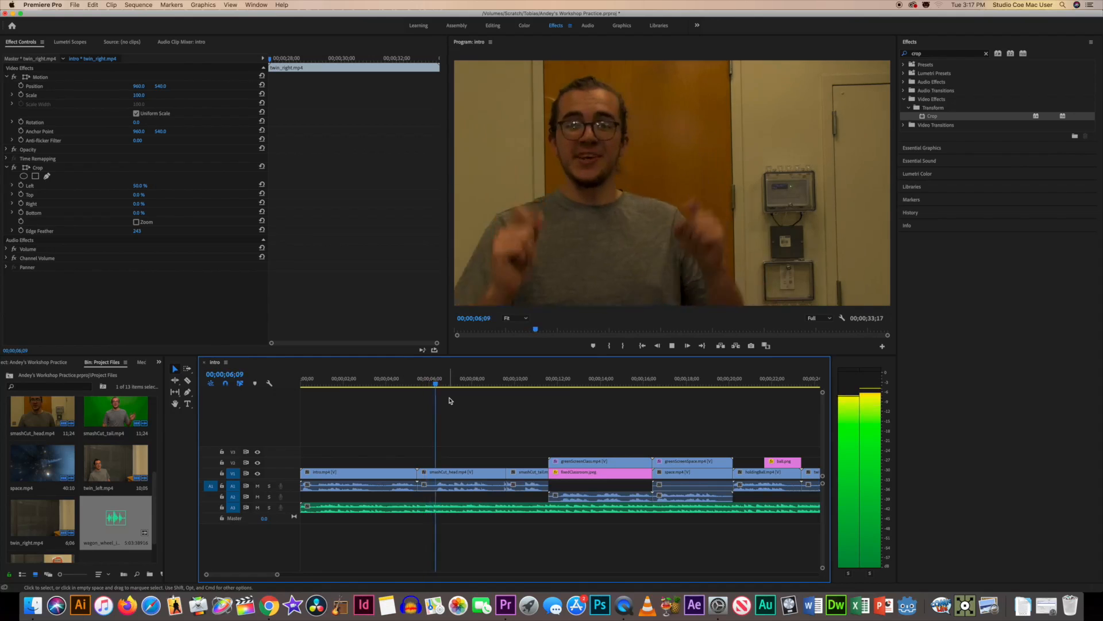
key("space")
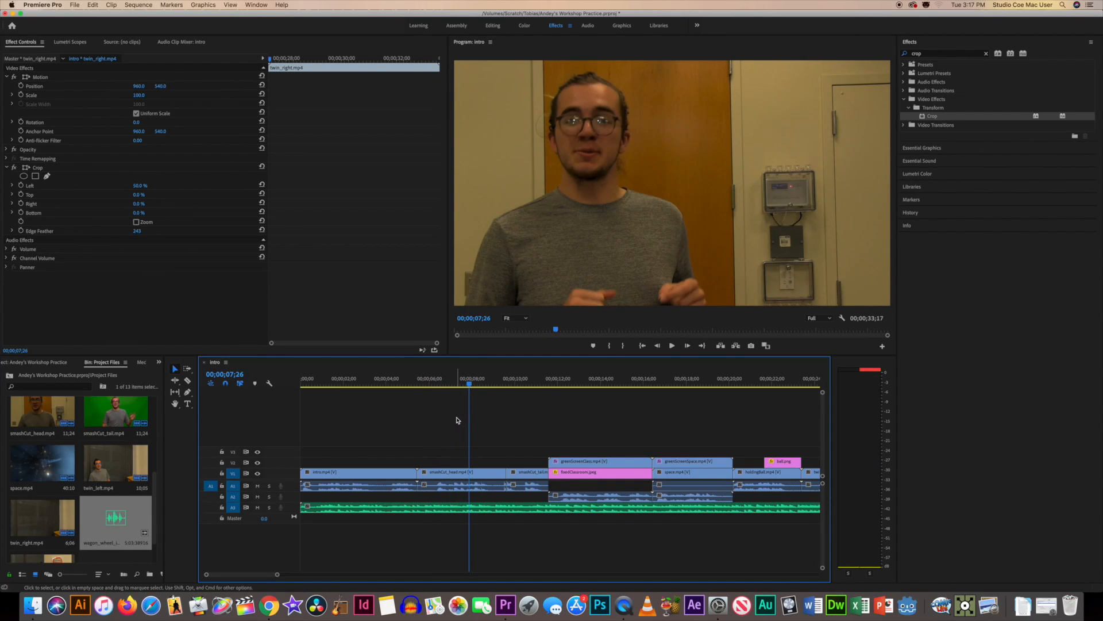
Switch to the Editing workspace and adjust the audio gain of the wagon_wheel music clip by -7 dB
left_click(376, 508)
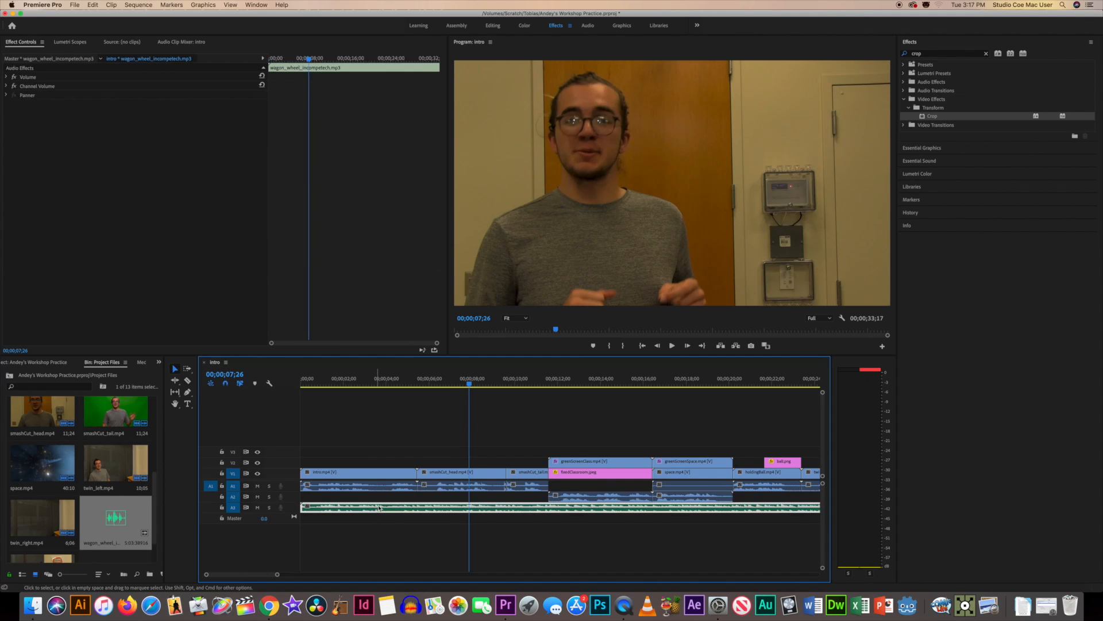
left_click(587, 26)
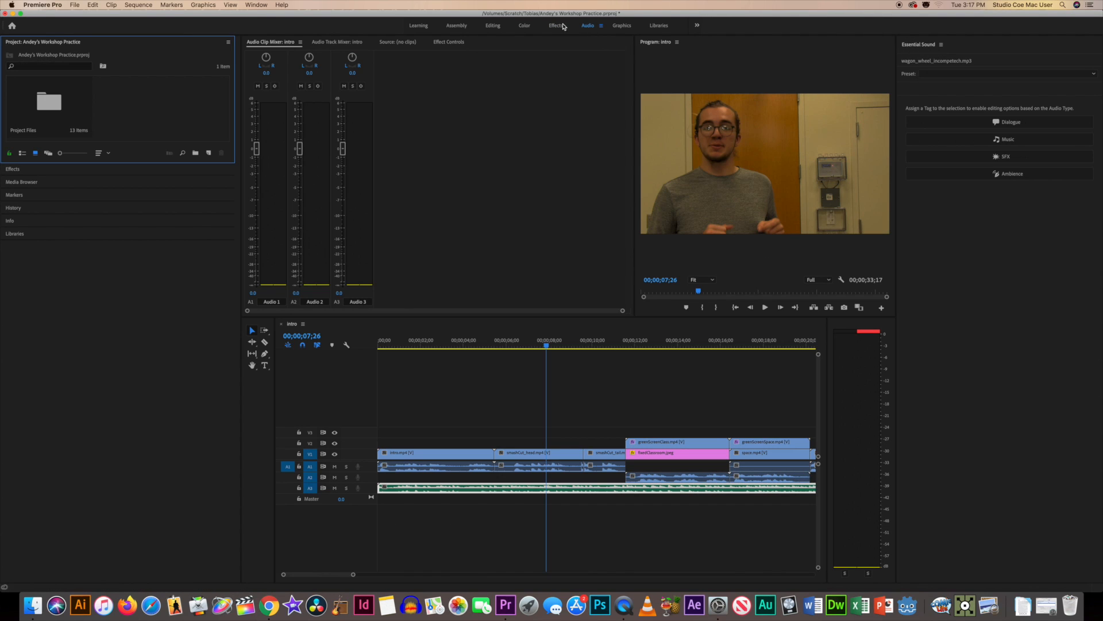
left_click(493, 27)
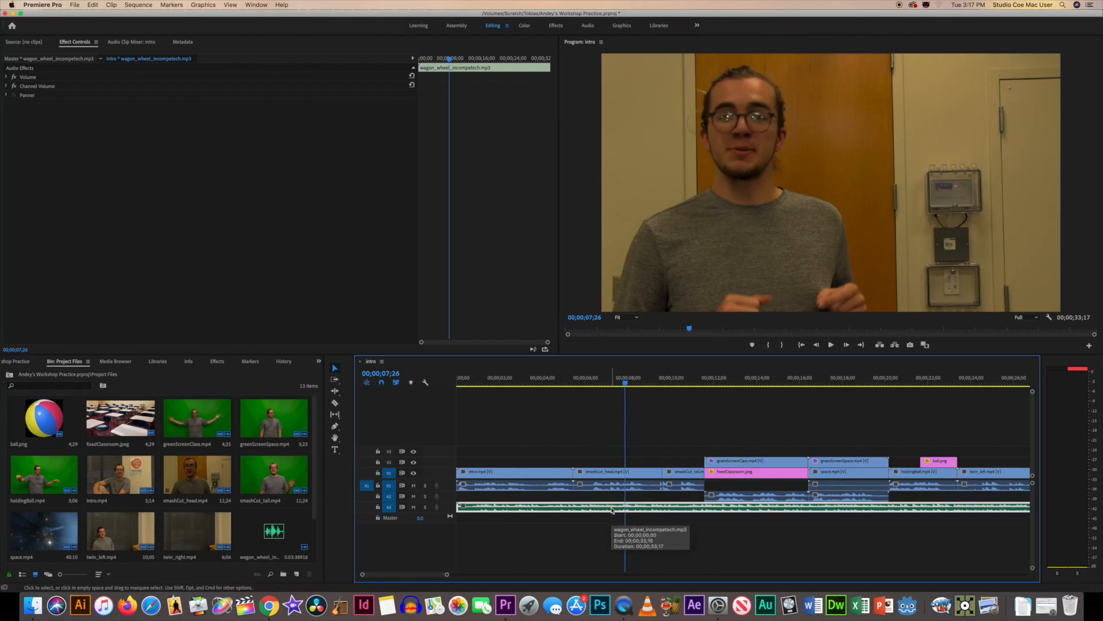
right_click(612, 509)
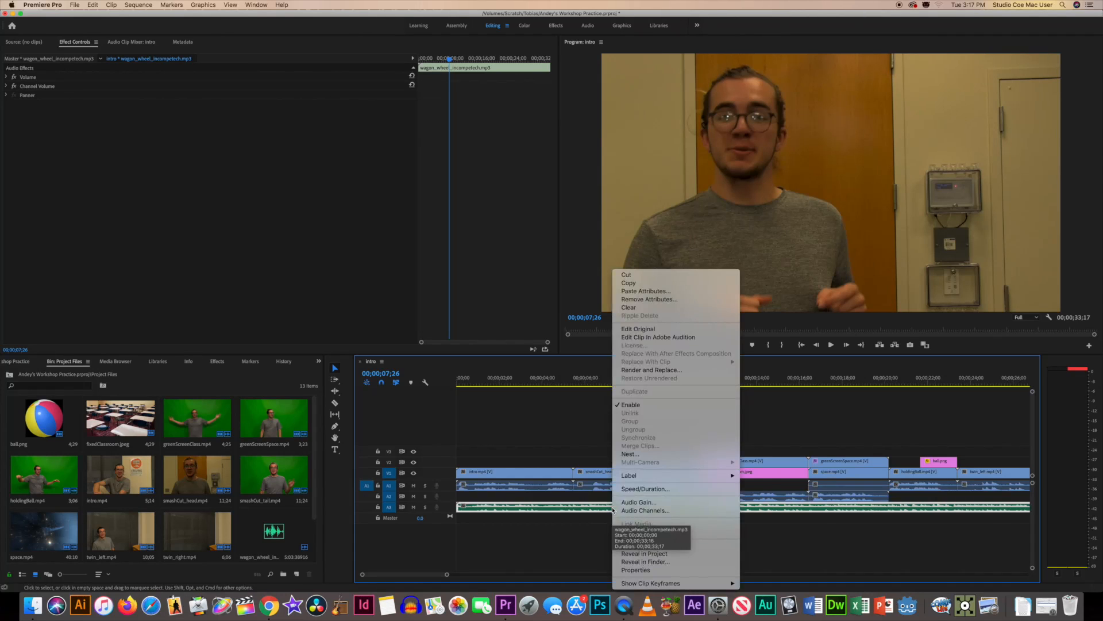
left_click(639, 502)
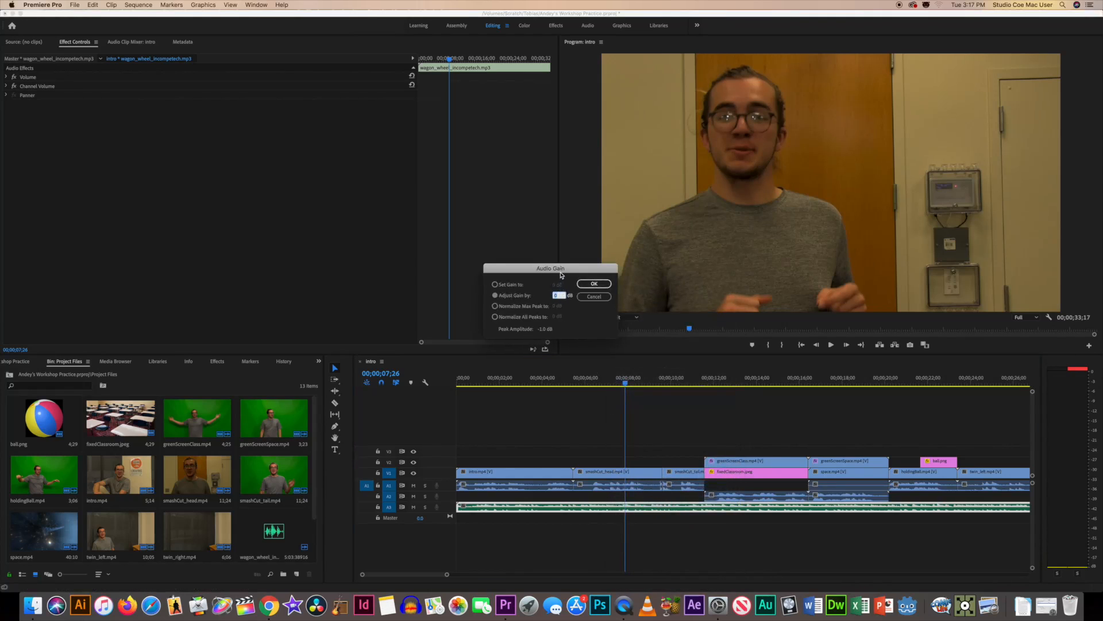
left_click_drag(562, 275, 513, 282)
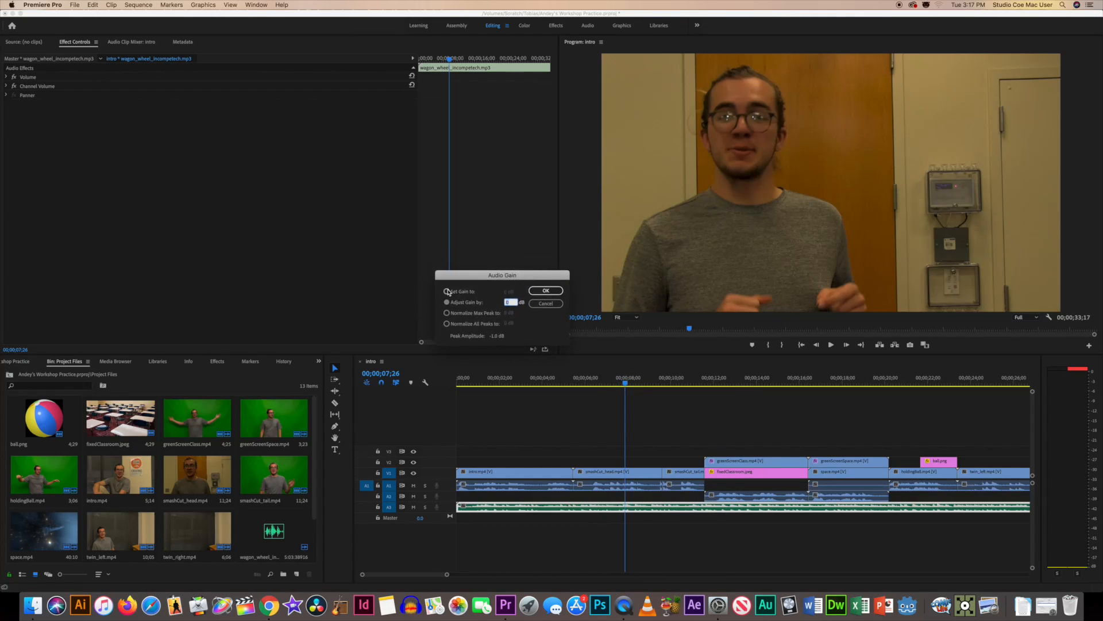
left_click(447, 302)
left_click(509, 301)
type("-7")
key("Return")
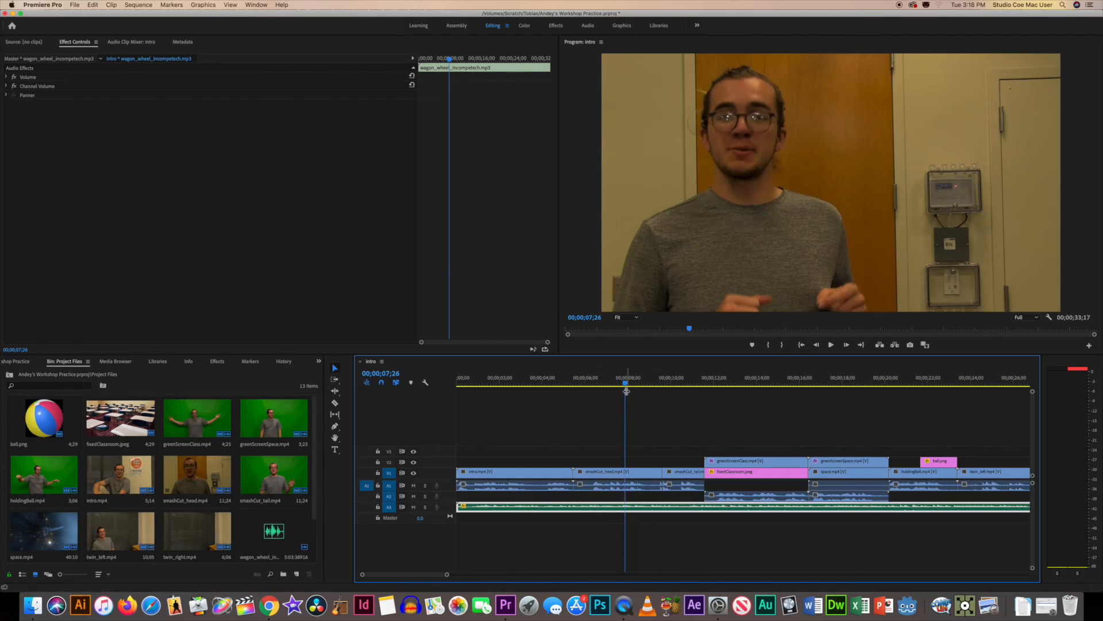
Listen to the lowered music from about 00;00;06 to 00;00;10;15, and recheck the music clip's audio gain setting
left_click_drag(625, 385, 588, 385)
key("space")
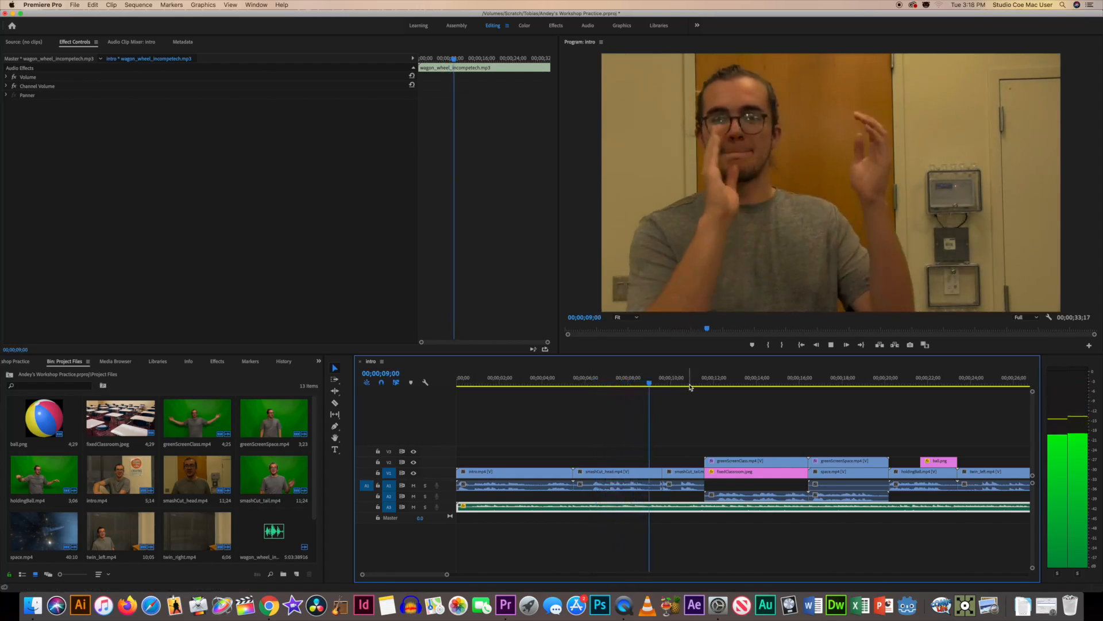
key("space")
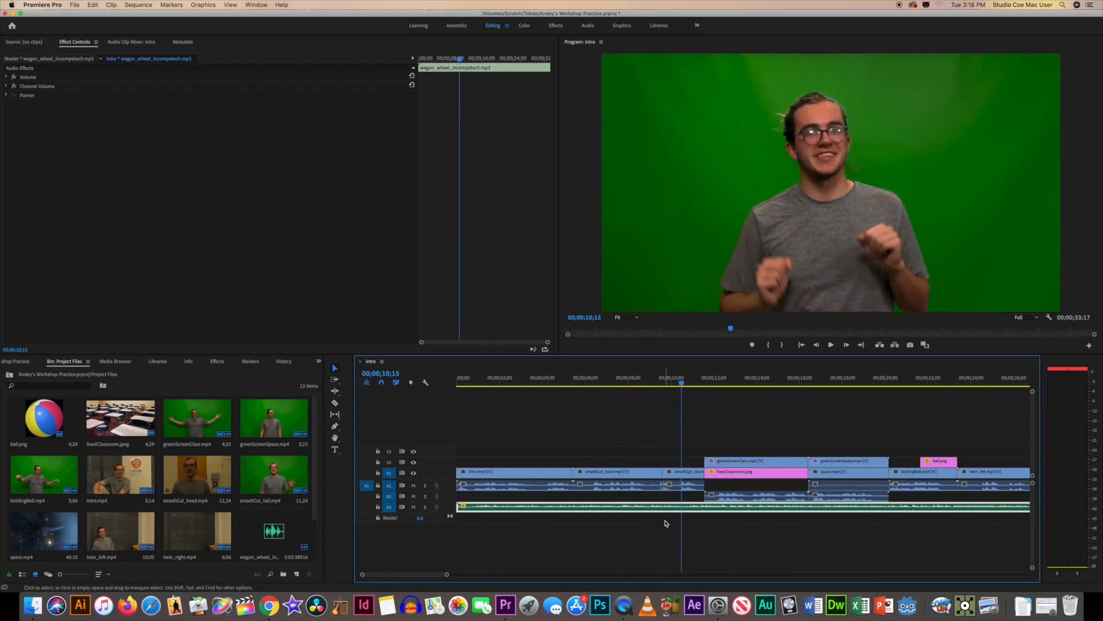
right_click(671, 512)
left_click(697, 502)
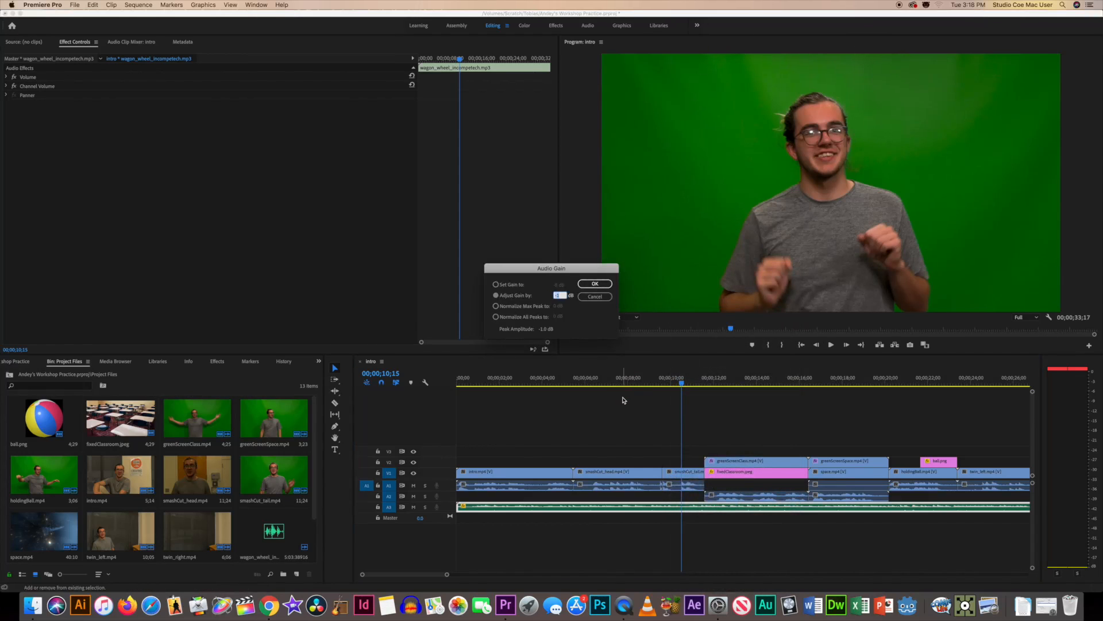
left_click(602, 285)
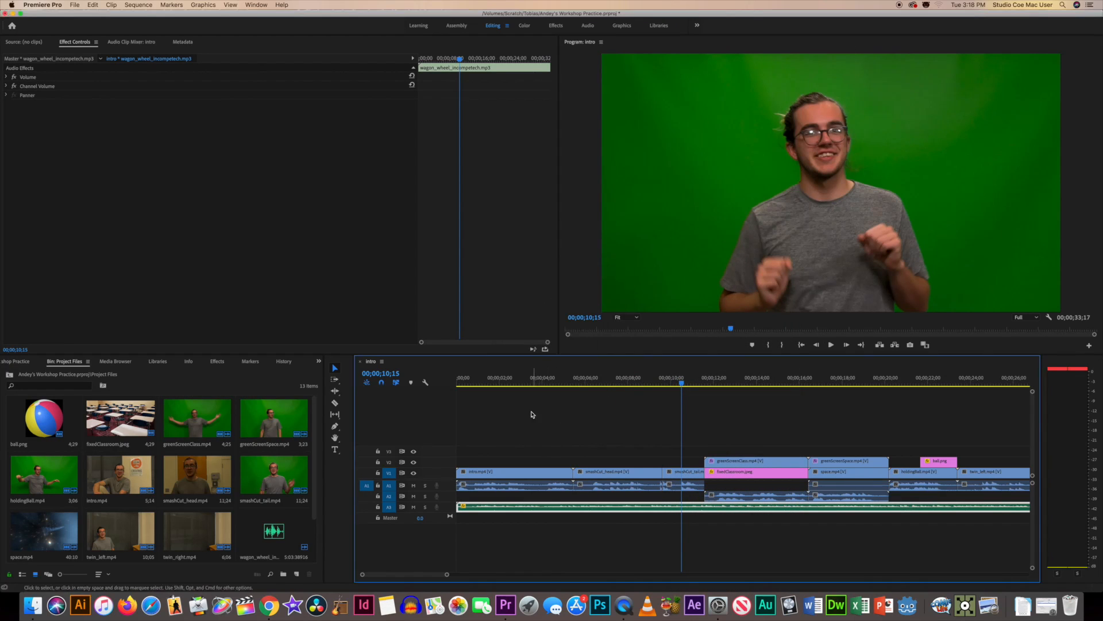
Deselect the music clip and play from 00;00;02;08 to 00;00;07;01 to check the balance of music and speech
left_click(532, 411)
left_click(504, 382)
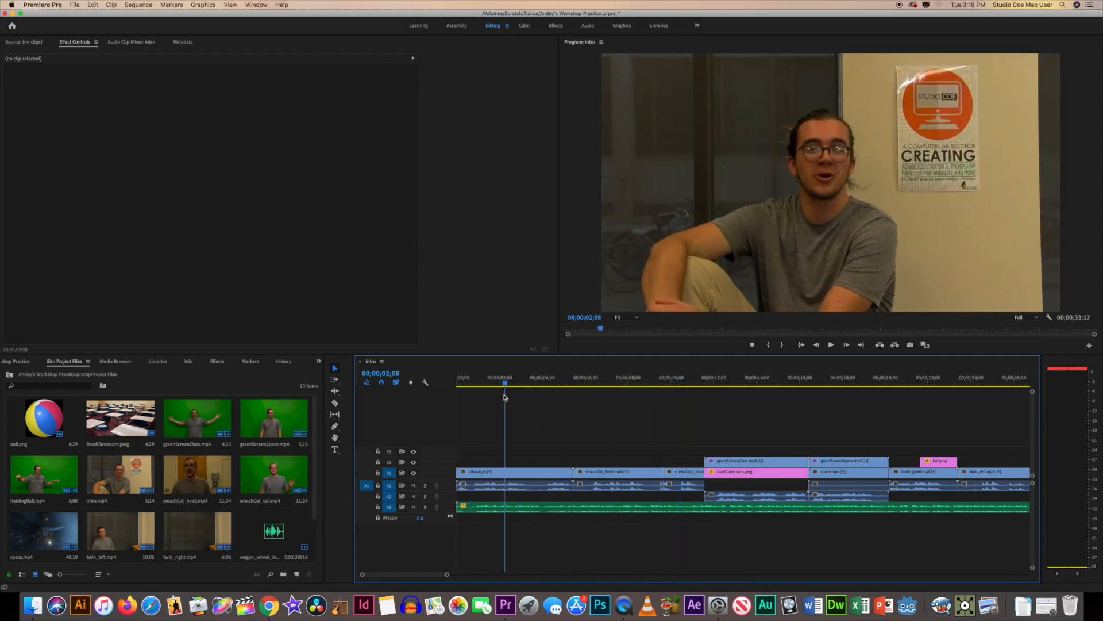
key("space")
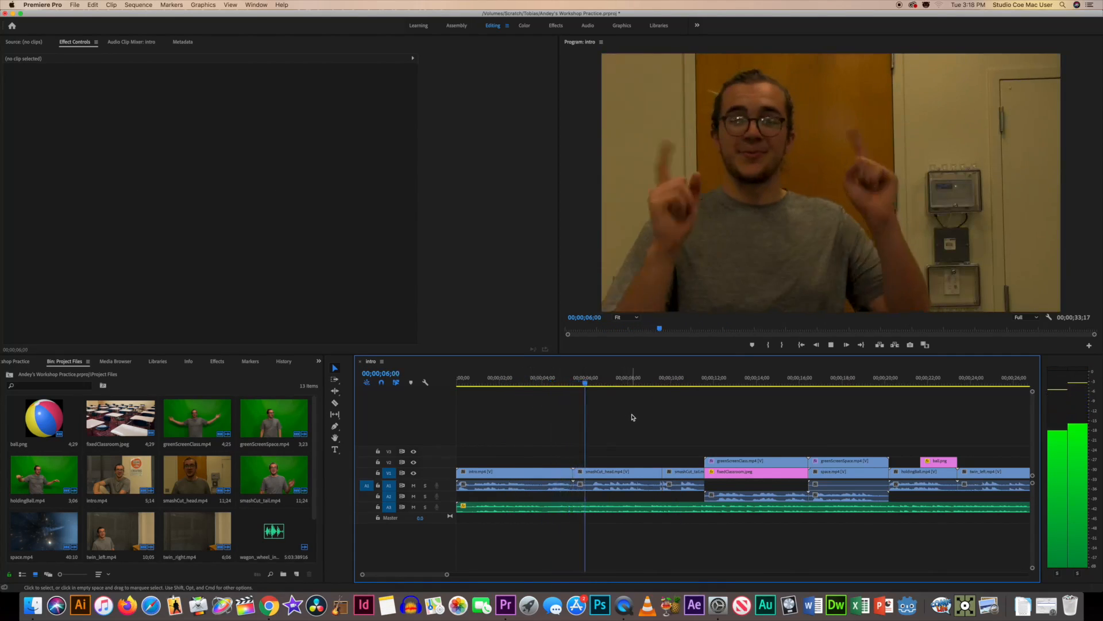
key("space")
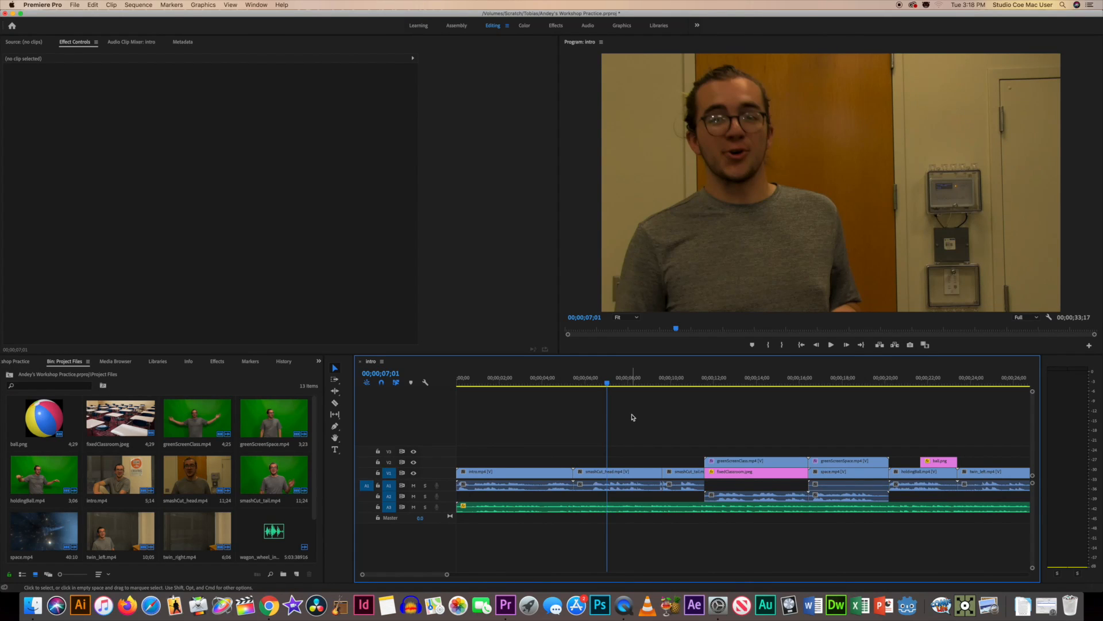
Fit the whole sequence in the timeline and save the project
scroll(642, 431, "right", 1)
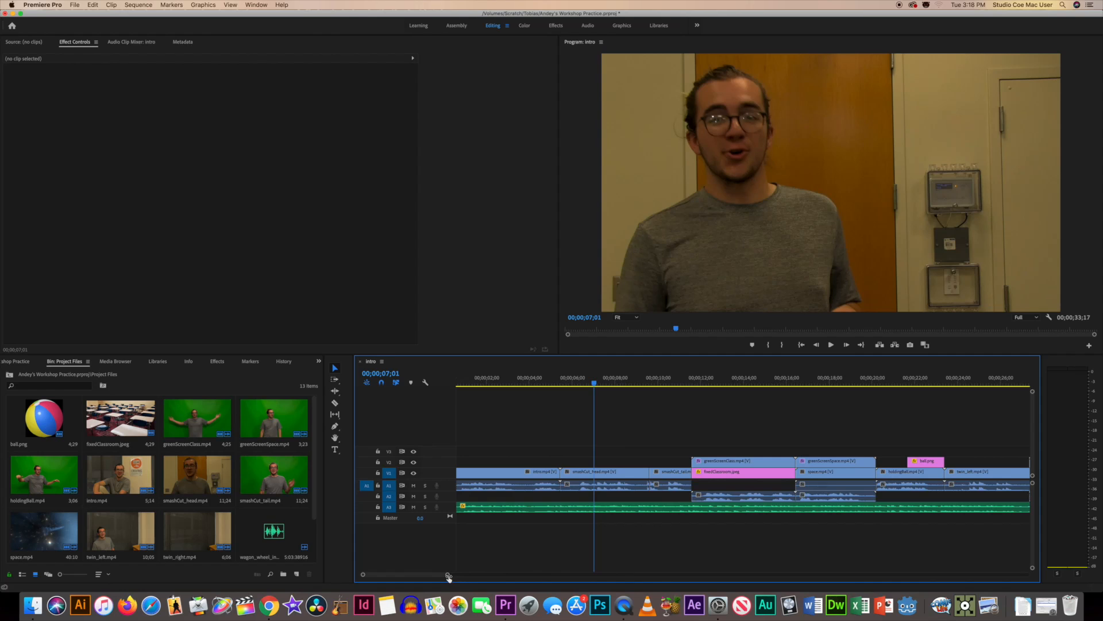
left_click_drag(449, 576, 473, 583)
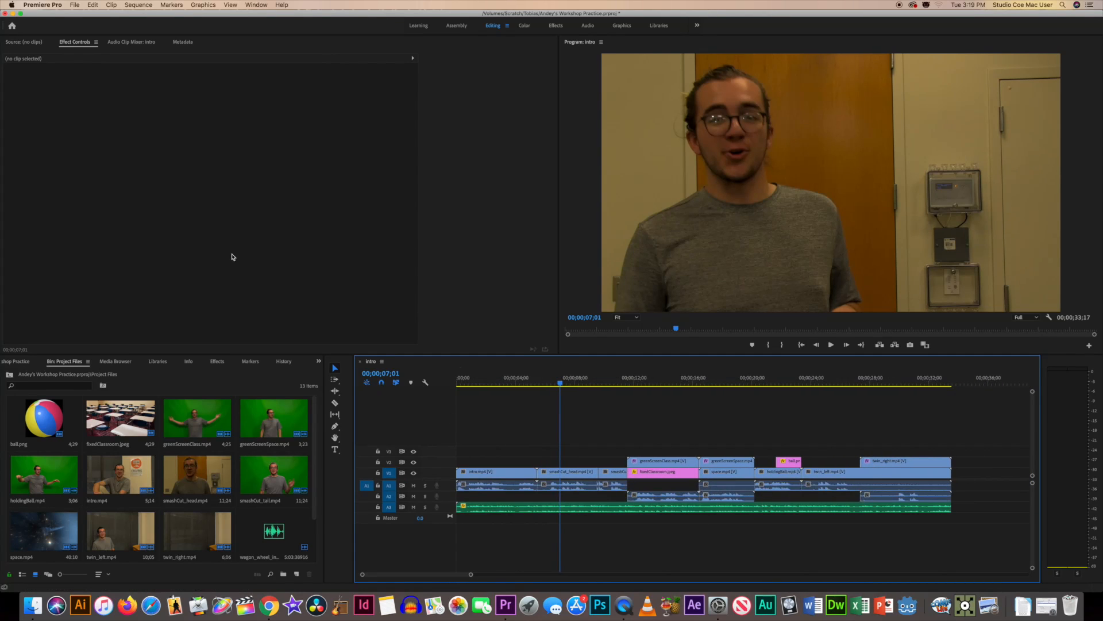
left_click(74, 5)
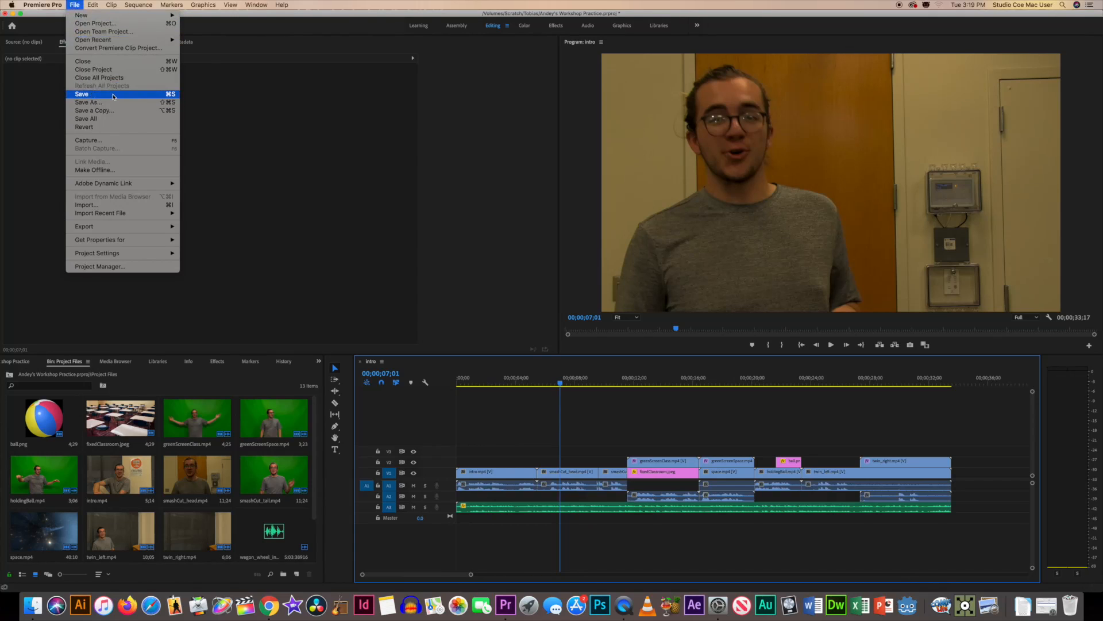
left_click(113, 94)
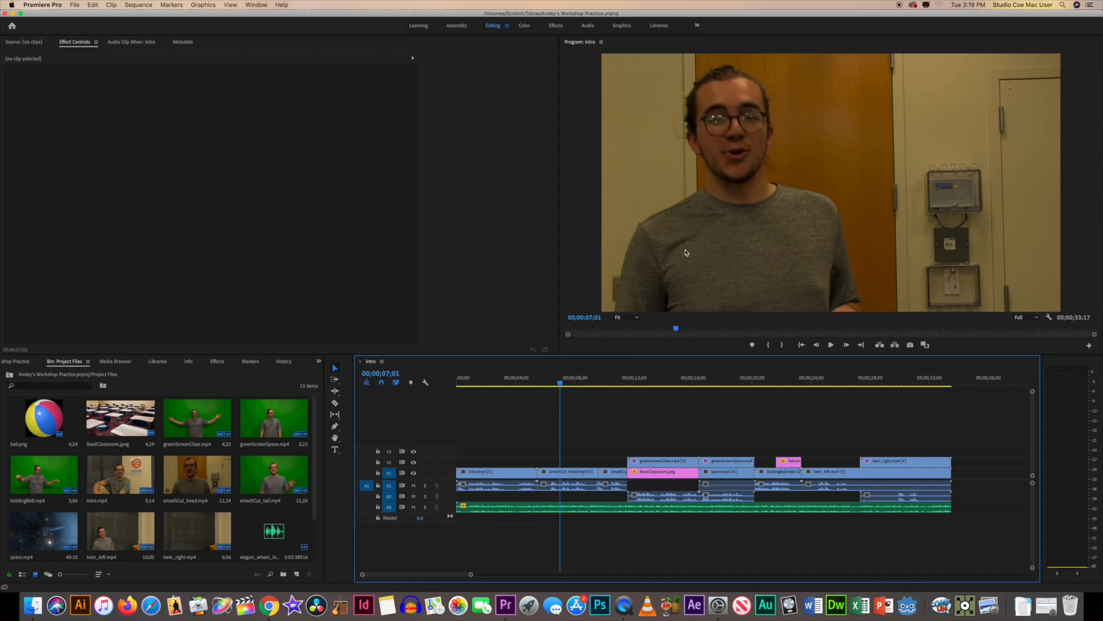
Open the media export settings for the intro sequence and keep H.264 as the format
left_click(74, 5)
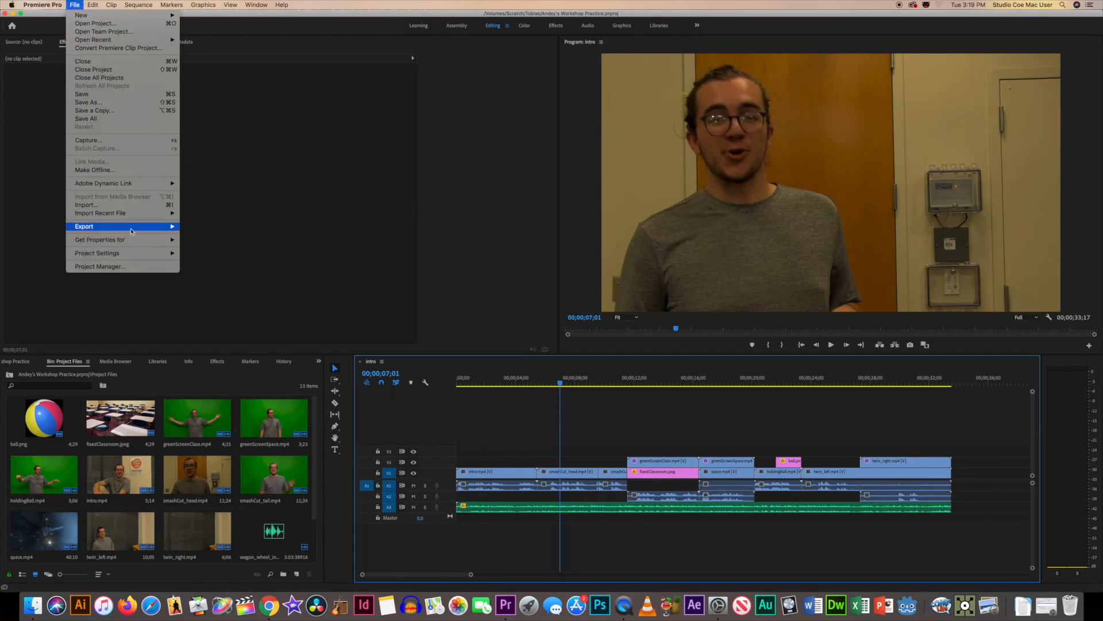
mouse_move(131, 229)
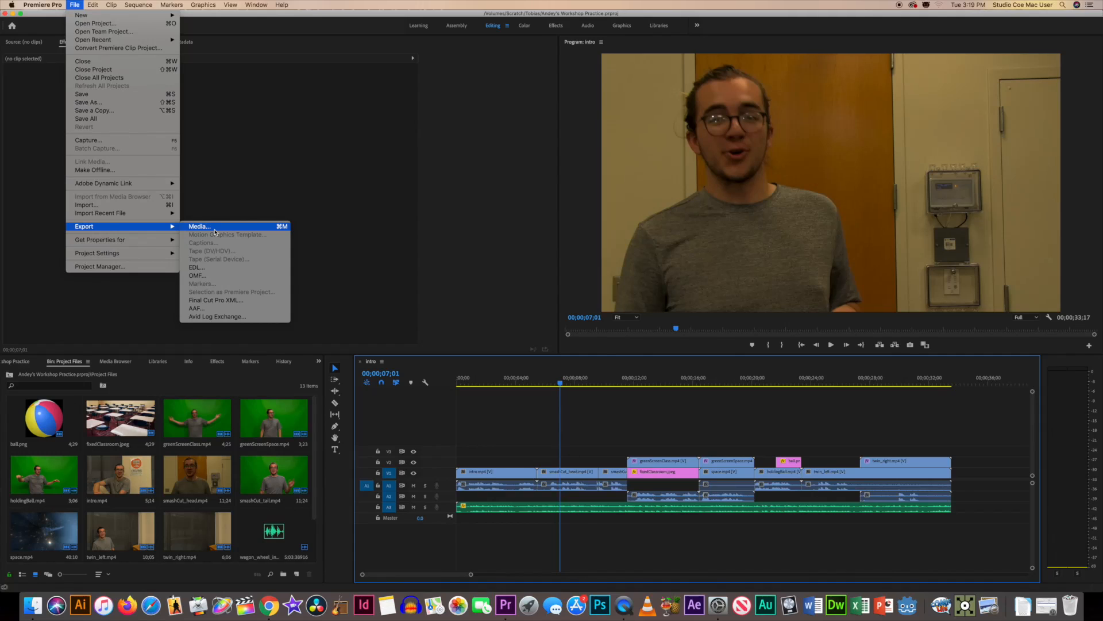
left_click(221, 227)
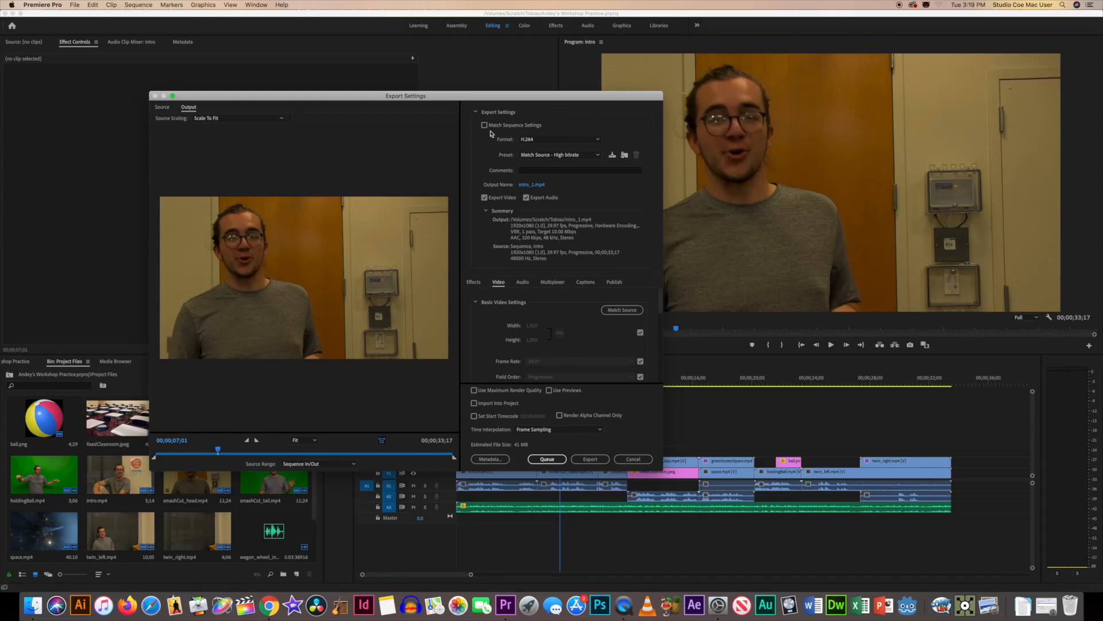
left_click(567, 140)
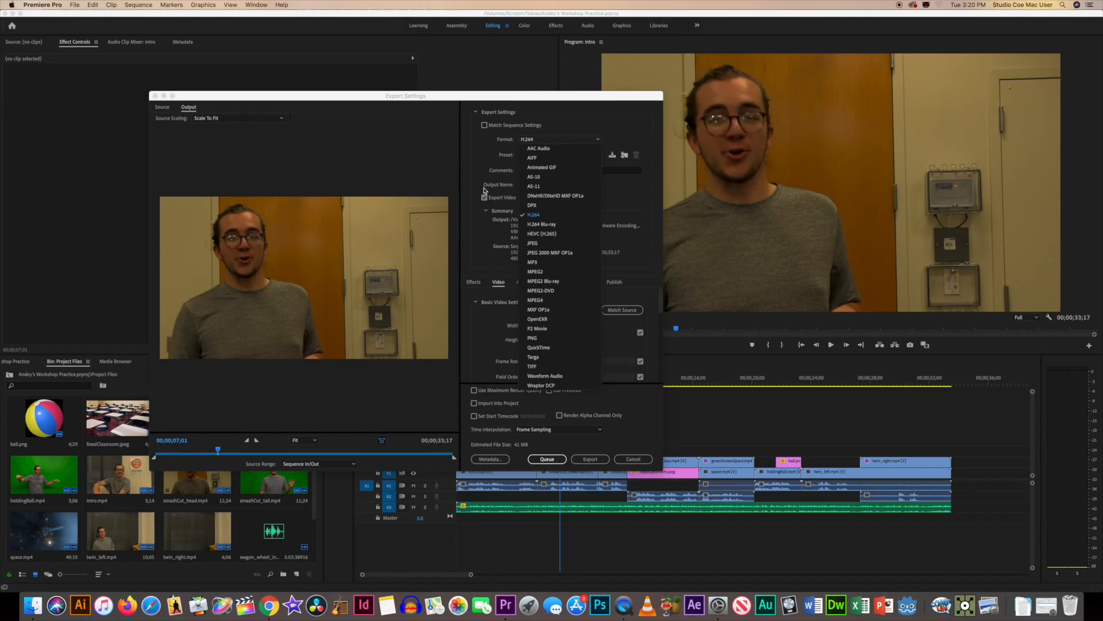
left_click(566, 140)
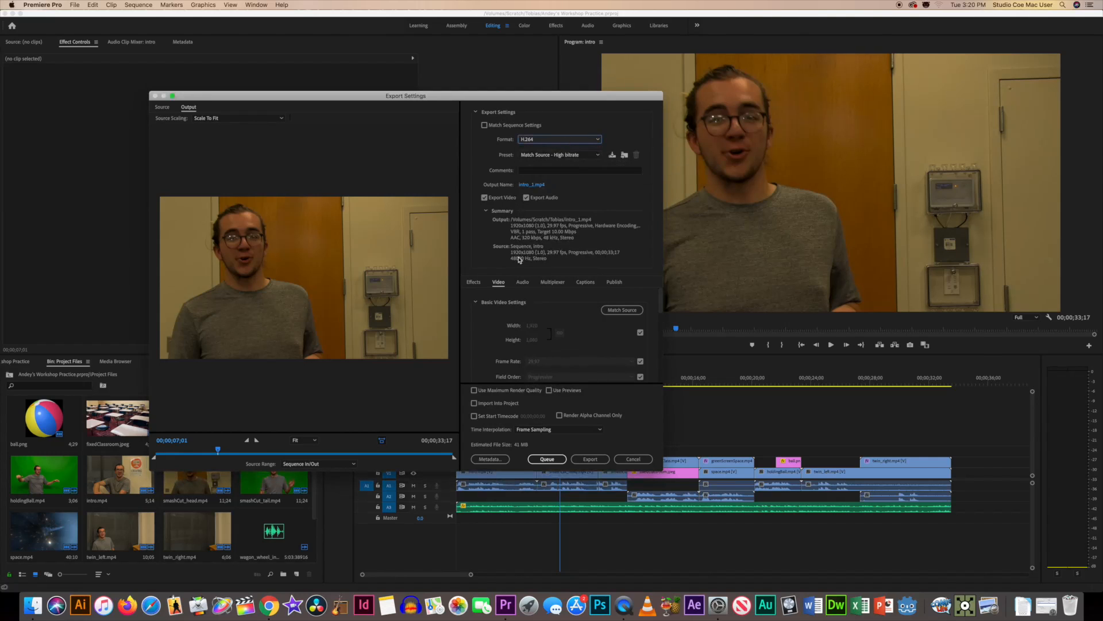
Look through the multiplexer, captions, publish, effects and video export settings, and move the export dialog higher
left_click(553, 283)
left_click(583, 282)
left_click(609, 282)
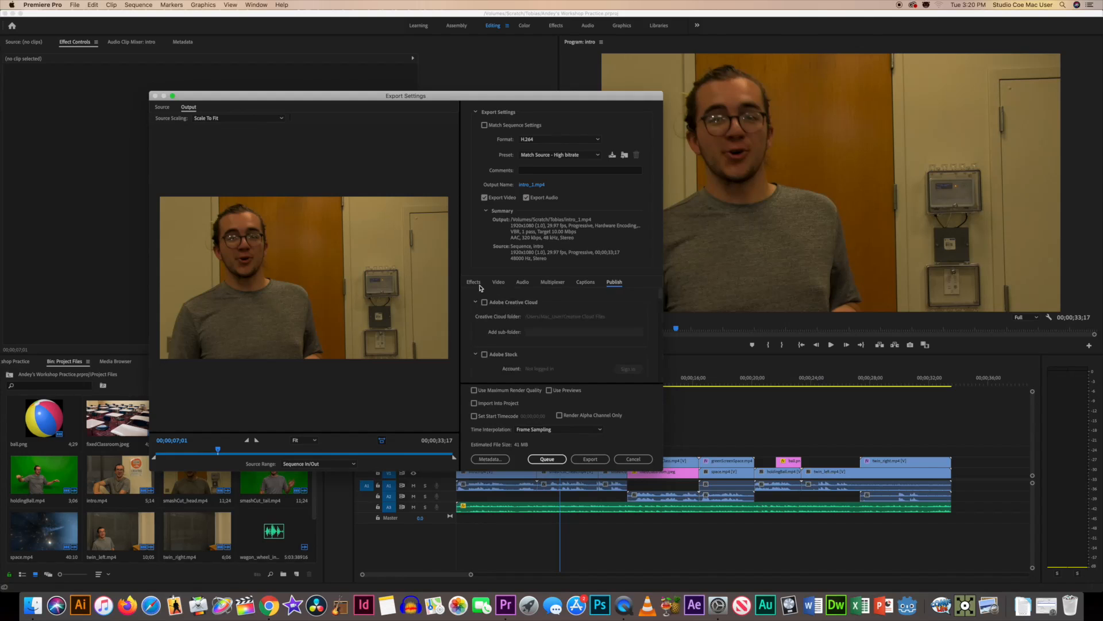
left_click(474, 282)
left_click(496, 282)
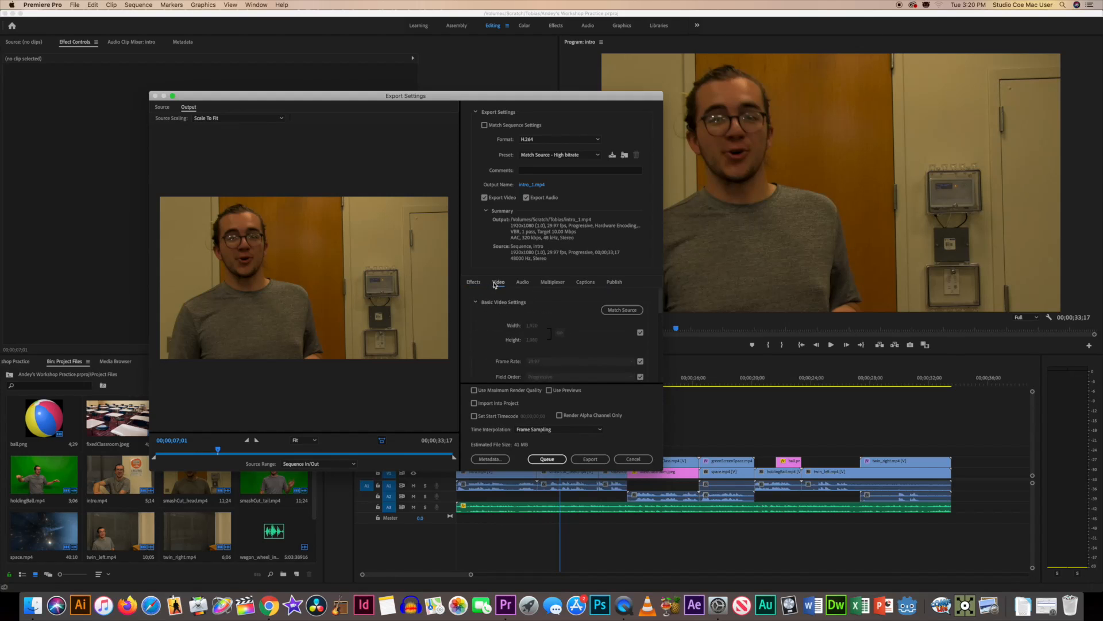
left_click_drag(485, 96, 466, 54)
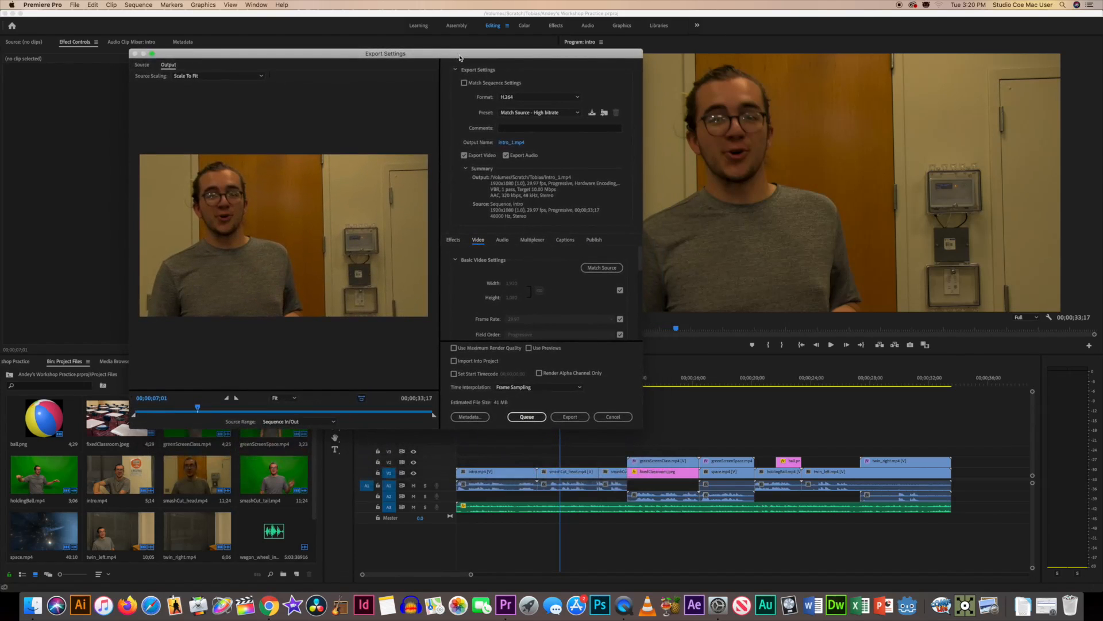
Name the output file with the owner's first name followed by "WS Practice Final Video" and export the sequence
left_click(513, 146)
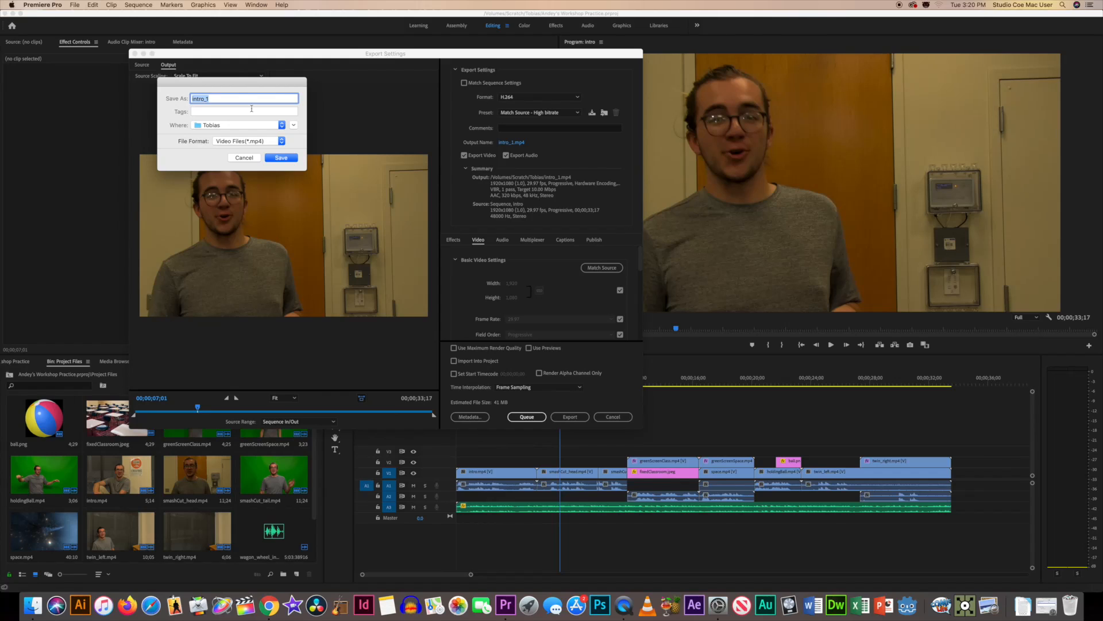
type("Andey's WS Practice Final Video")
left_click(297, 157)
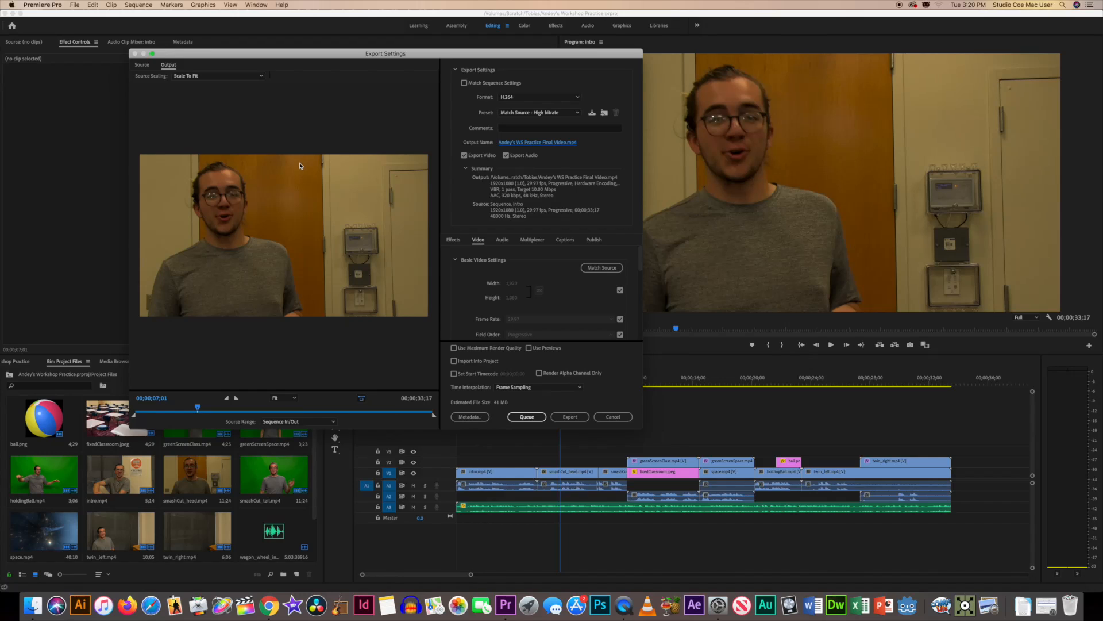
left_click(575, 417)
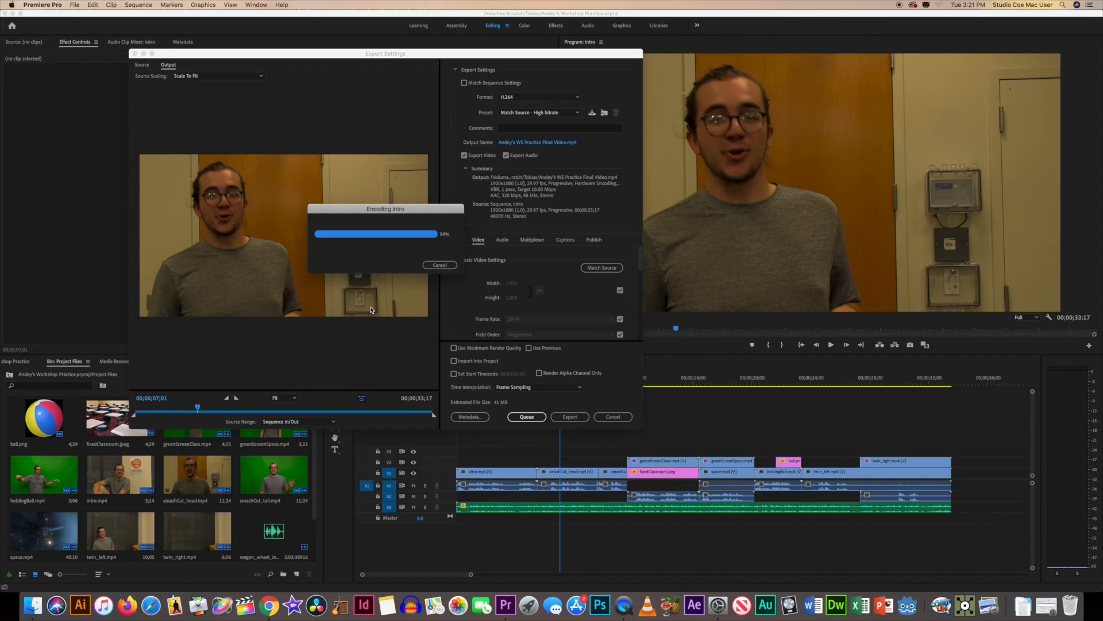
Switch to Finder and open the personal project folder on the Scratch drive
left_click(32, 609)
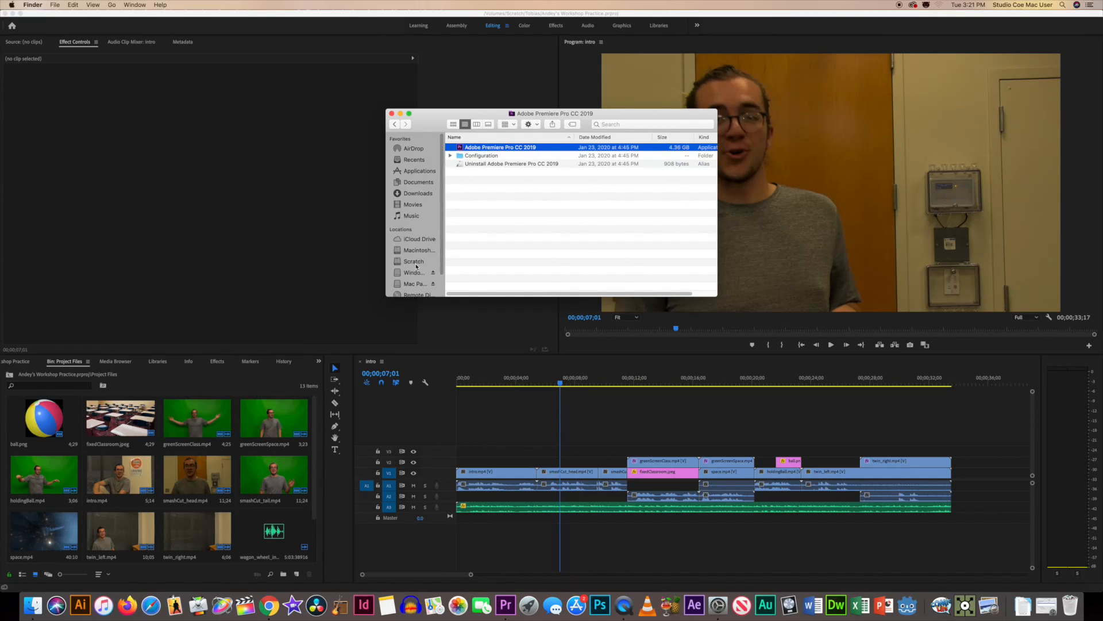
left_click(414, 262)
double_click(470, 173)
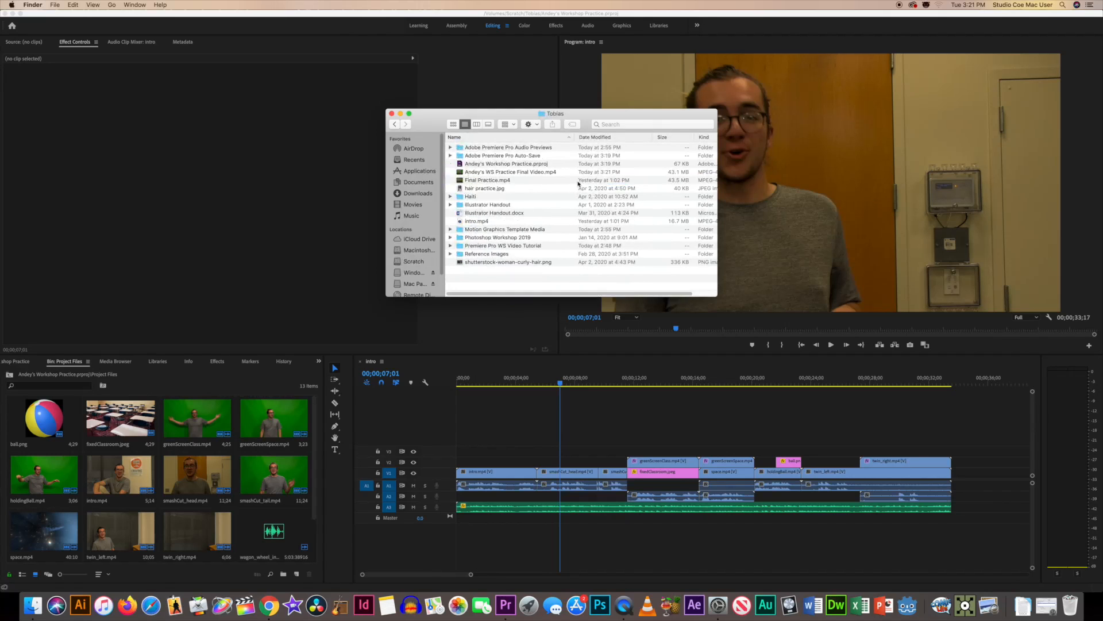
Open the exported WS Practice Final Video MP4 in QuickTime Player and play it through to the end
left_click(513, 173)
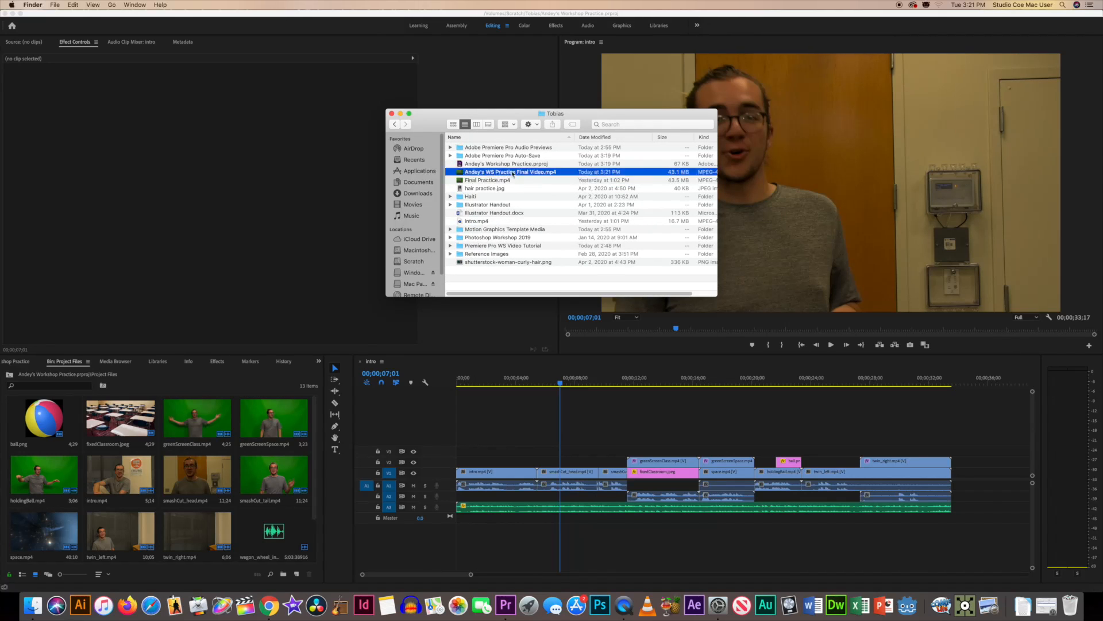
double_click(513, 174)
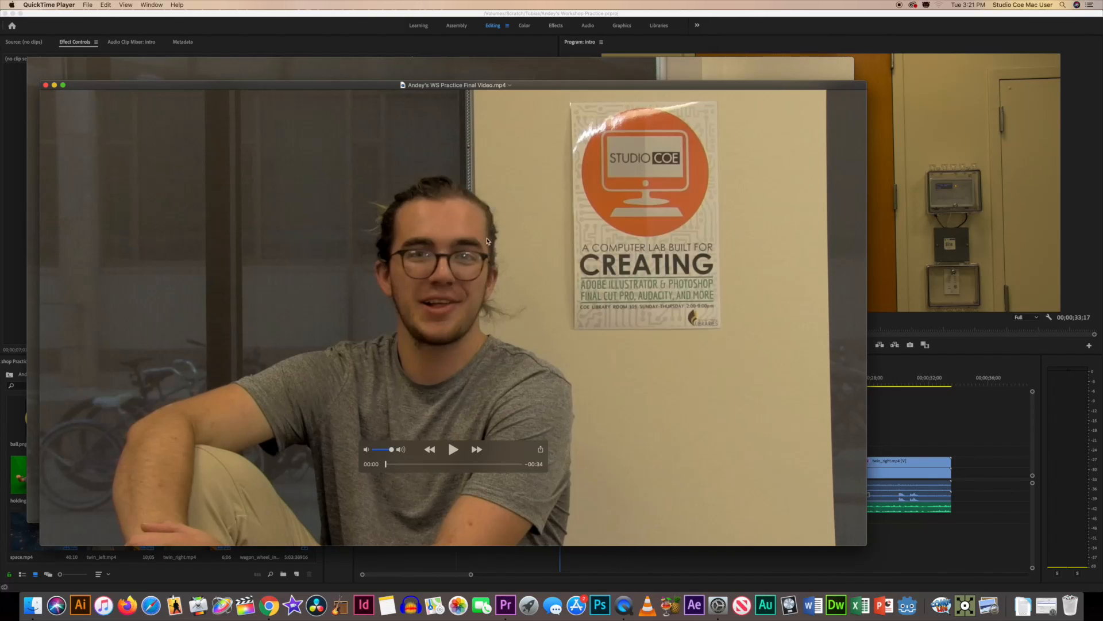
left_click(452, 447)
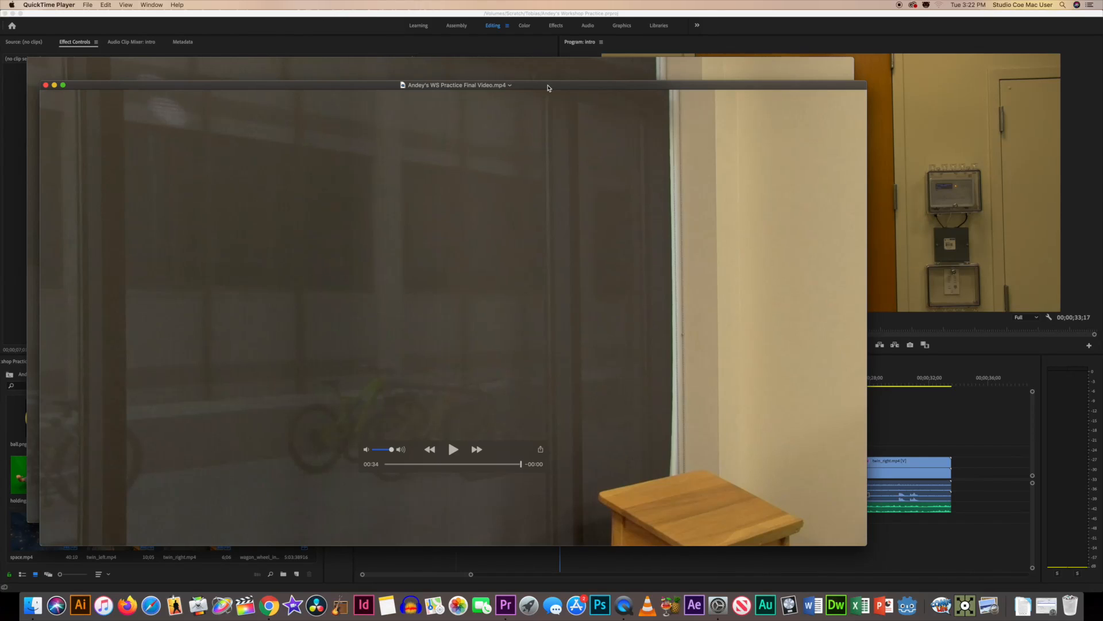
mouse_move(547, 87)
left_mouse_down()
mouse_move(515, 72)
mouse_move(534, 84)
left_mouse_up()
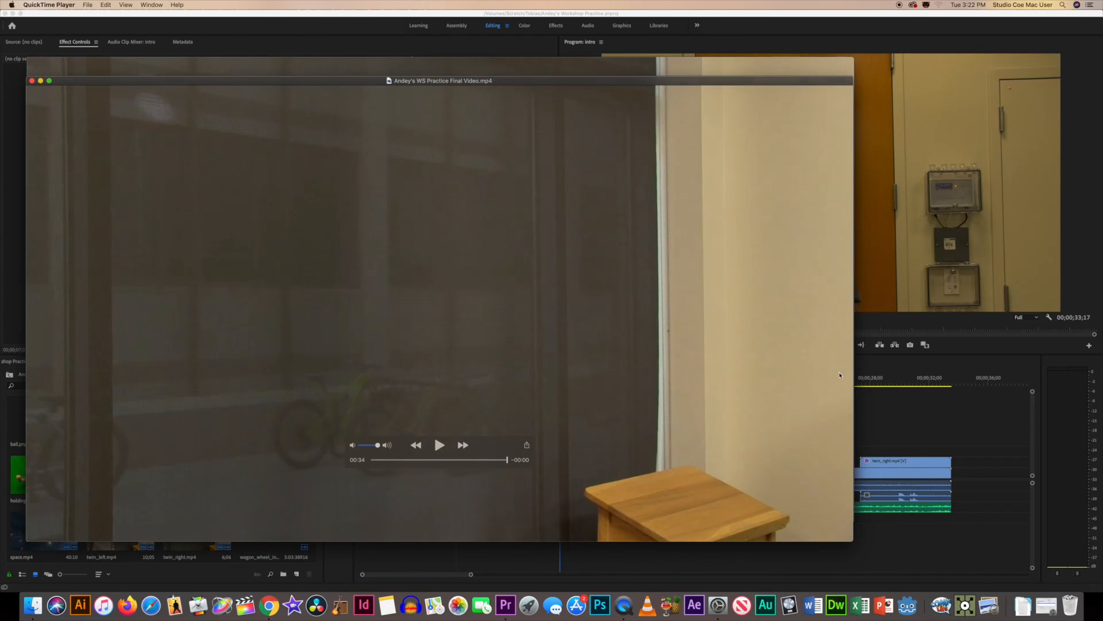